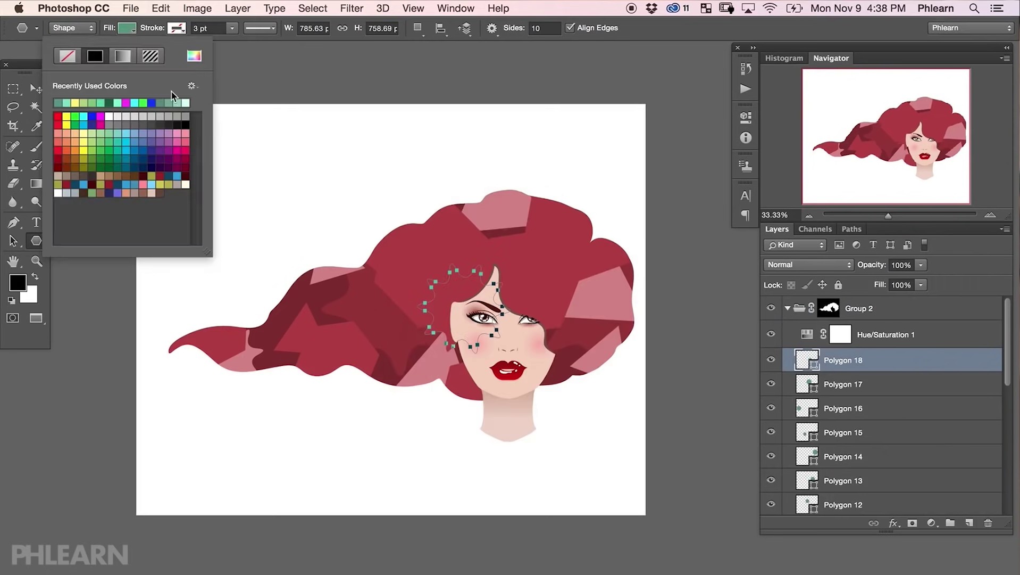
Step: Add pale star polygons with smooth corners over the red hair, adjusting the polygon options and fill colour between shapes
{"action": "left_click", "coordinate": [387, 317]}
{"action": "left_click_drag", "start_coordinate": [272, 372], "coordinate": [362, 340]}
{"action": "left_click", "coordinate": [491, 28]}
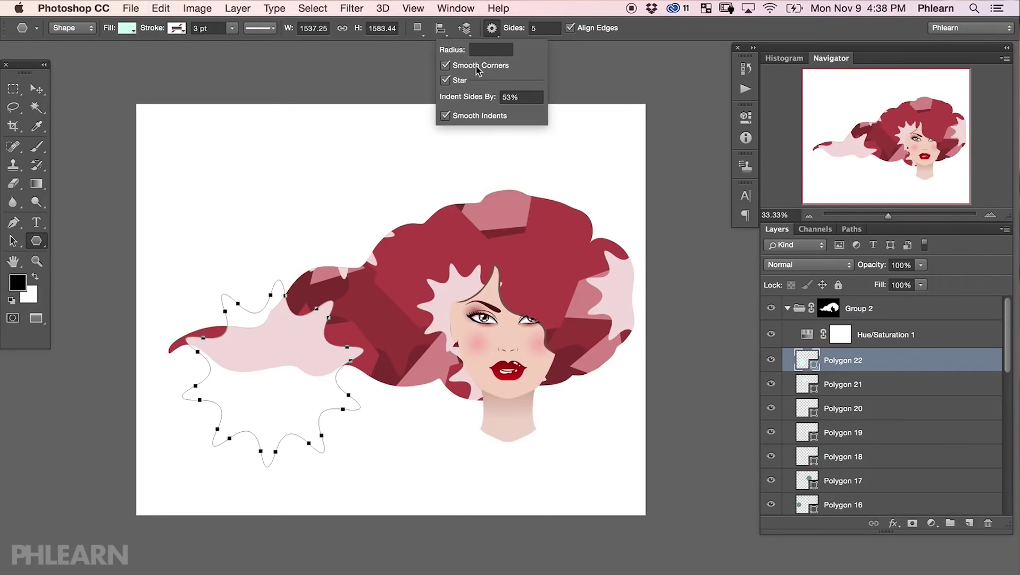
{"action": "left_click", "coordinate": [127, 28]}
{"action": "left_click", "coordinate": [340, 317]}
{"action": "left_click_drag", "start_coordinate": [340, 389], "coordinate": [386, 415]}
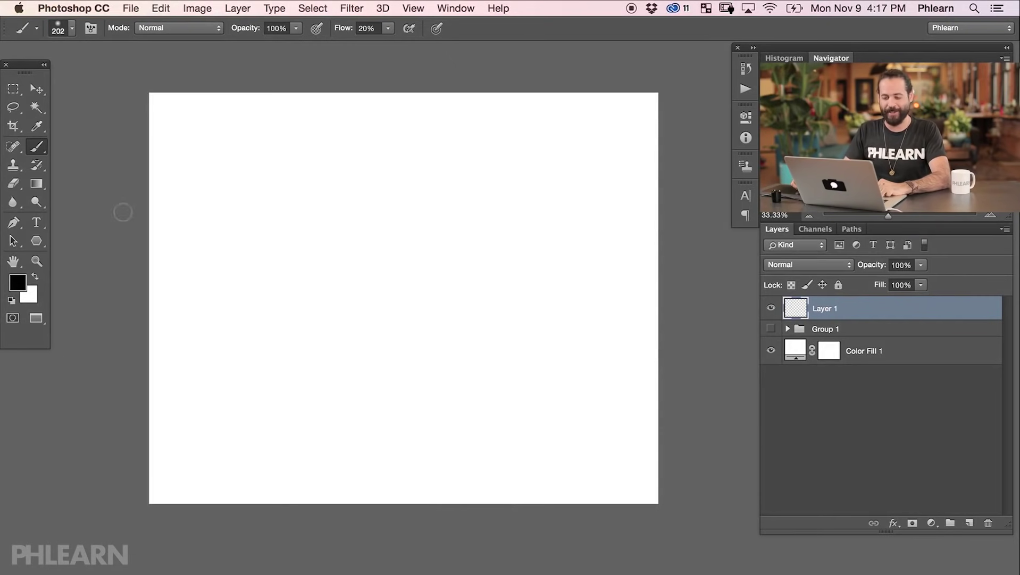
Step: Show the shape properties and draw a green rectangle about 1395 by 1419 px on the blank canvas with the Rectangle Tool
{"action": "left_click", "coordinate": [40, 241]}
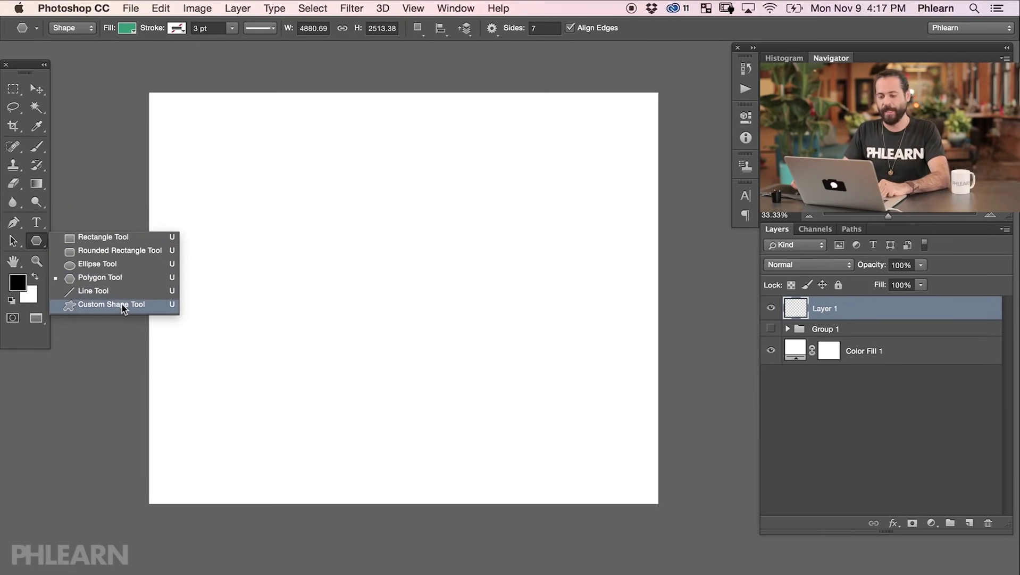
{"action": "left_click", "coordinate": [140, 240]}
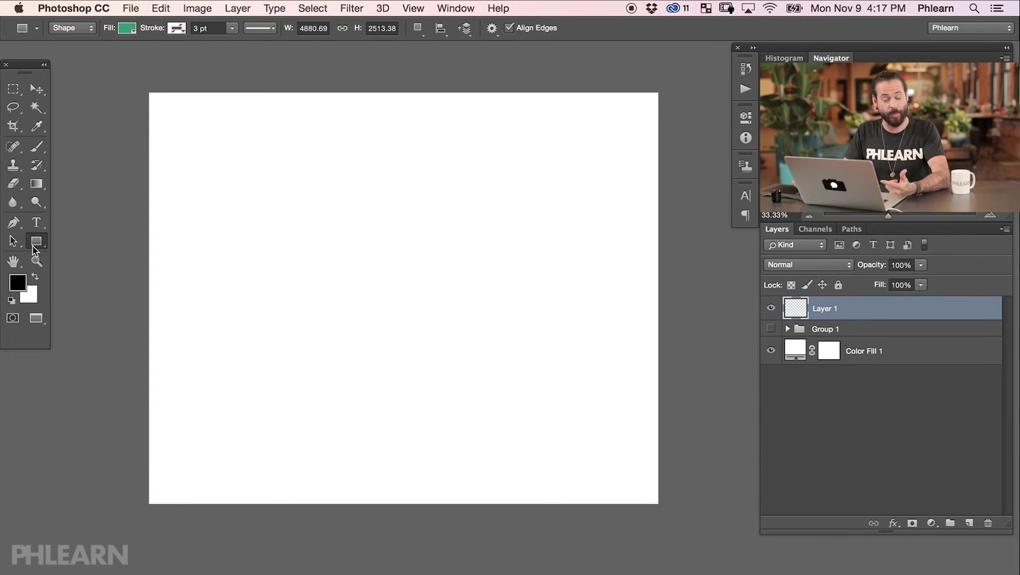
{"action": "left_click", "coordinate": [456, 8]}
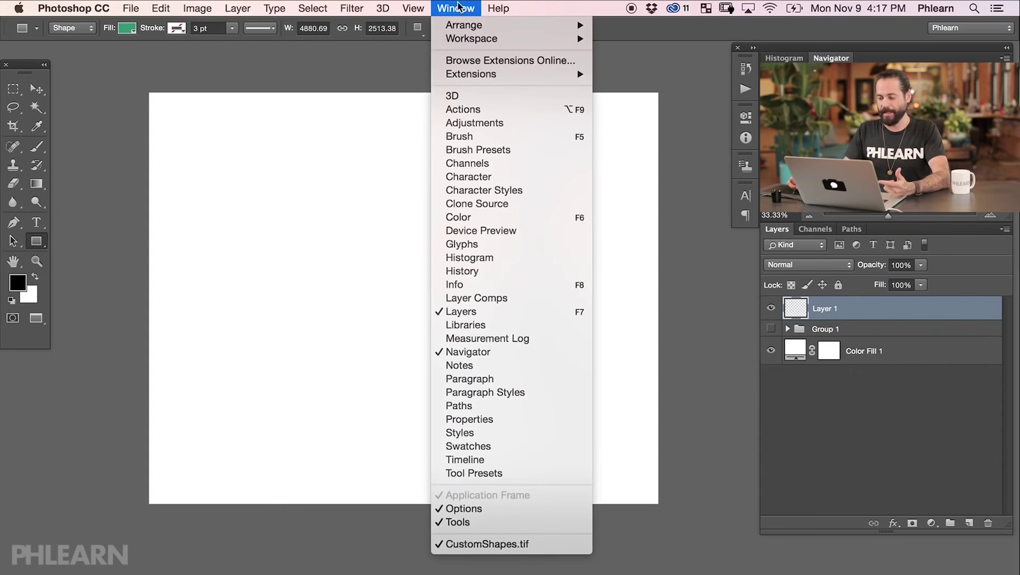
{"action": "left_click", "coordinate": [499, 420]}
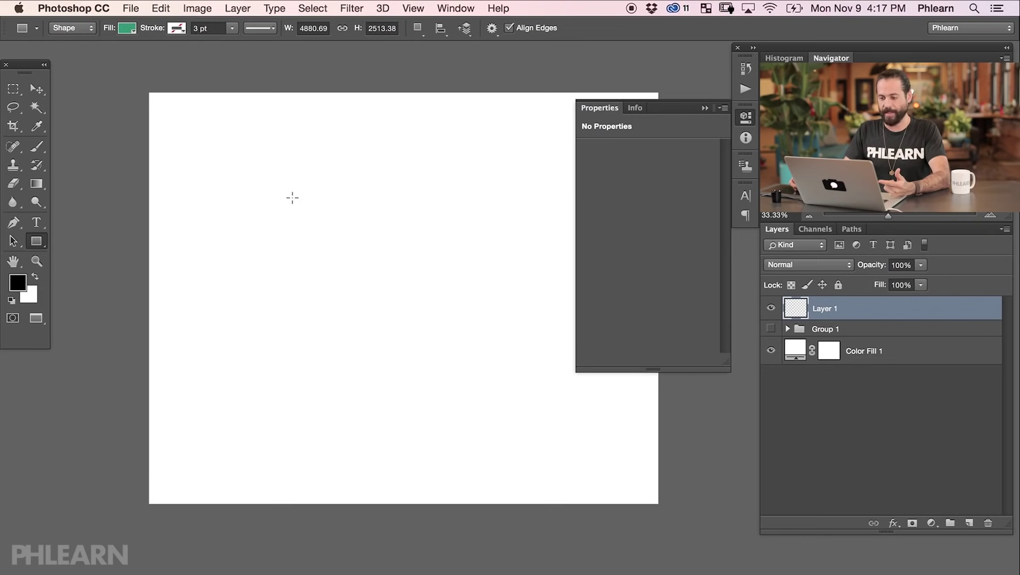
{"action": "left_click_drag", "start_coordinate": [290, 197], "coordinate": [456, 358]}
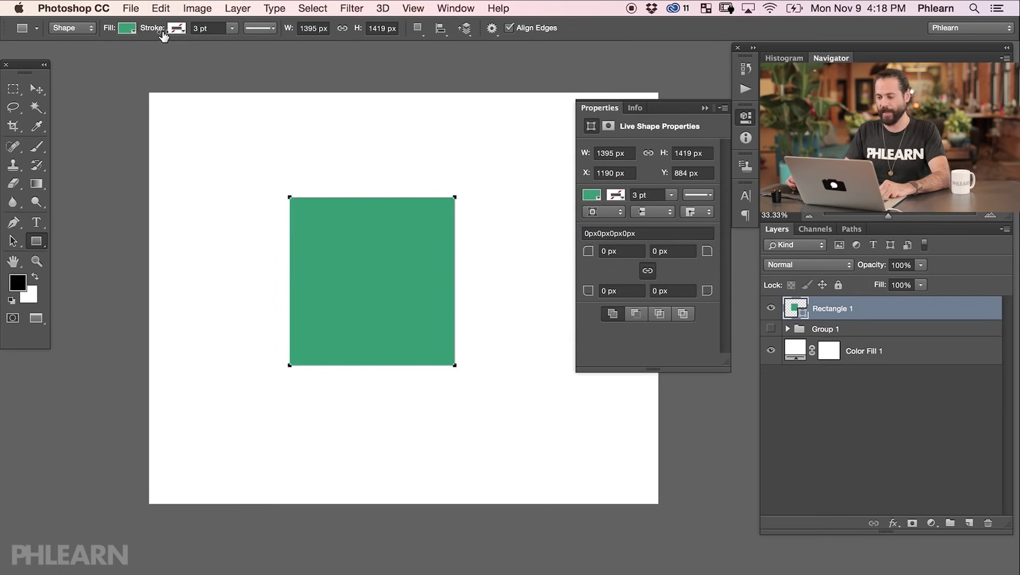
Step: Change the rectangle's fill to the cyan swatch
{"action": "left_click", "coordinate": [592, 196]}
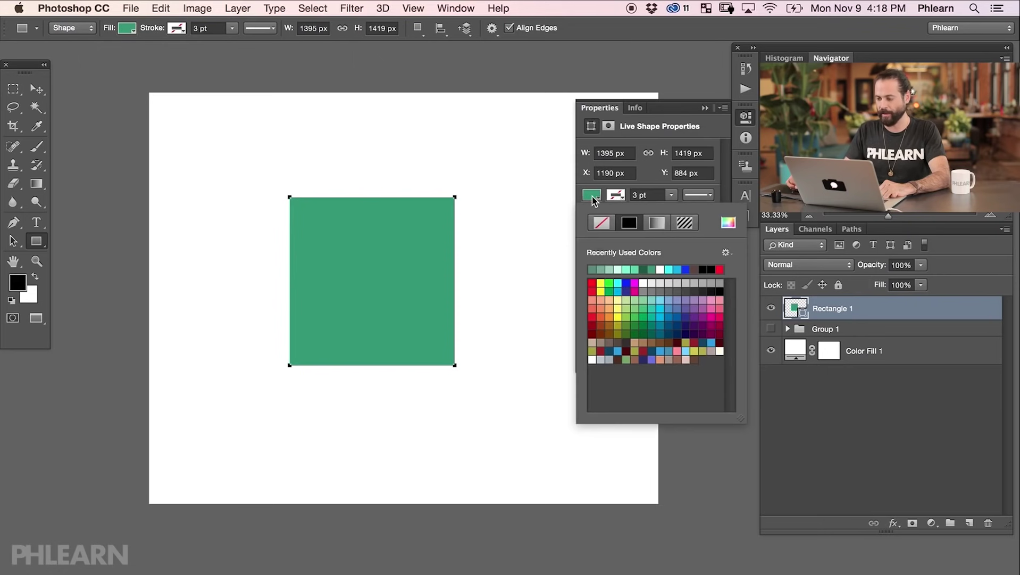
{"action": "left_click", "coordinate": [618, 283]}
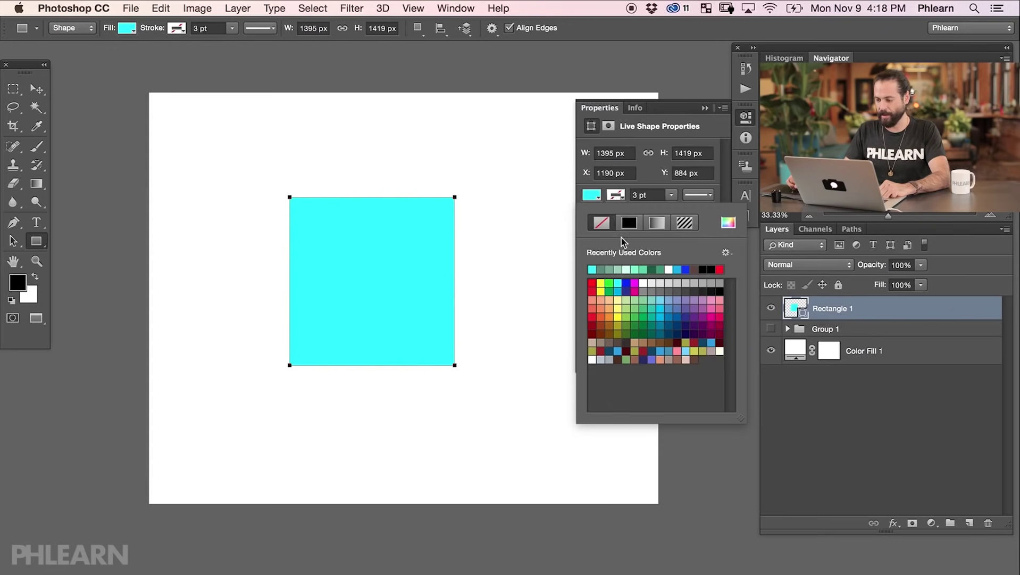
Step: Try blue, green, cyan and magenta strokes, a gradient stroke, solid black and no stroke on the rectangle
{"action": "left_click", "coordinate": [627, 283]}
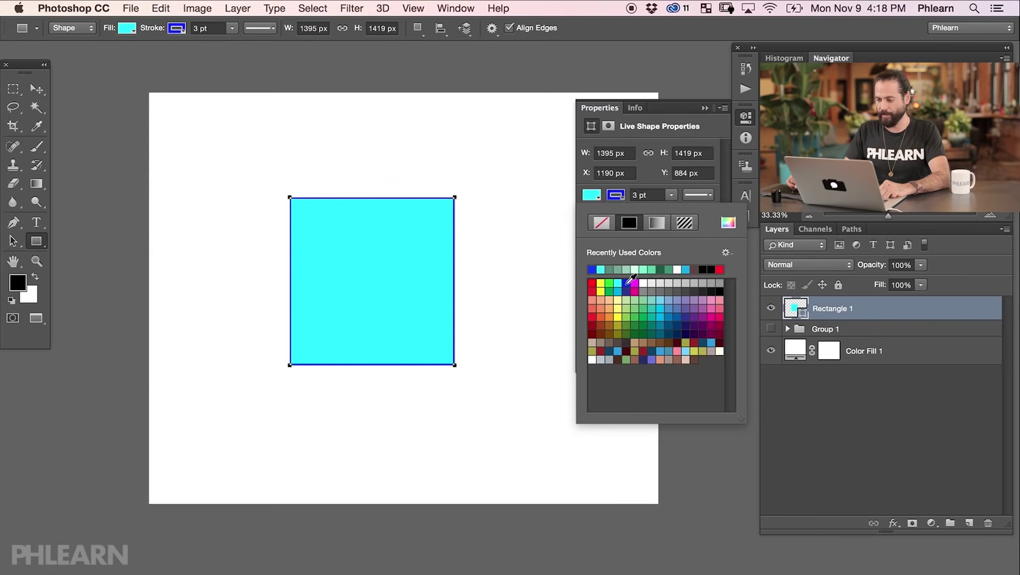
{"action": "left_click", "coordinate": [609, 283]}
{"action": "left_click", "coordinate": [618, 282]}
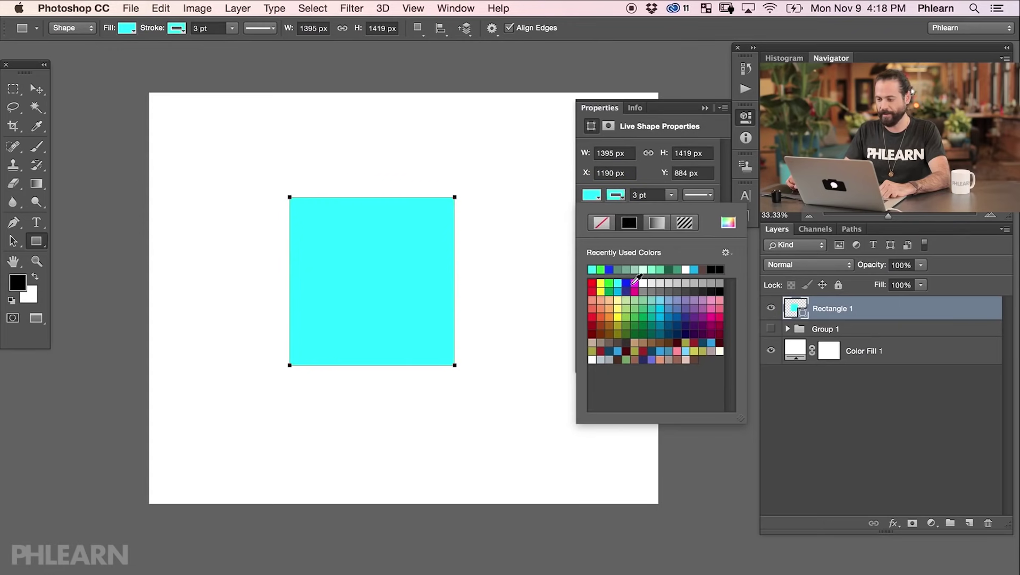
{"action": "left_click", "coordinate": [634, 282]}
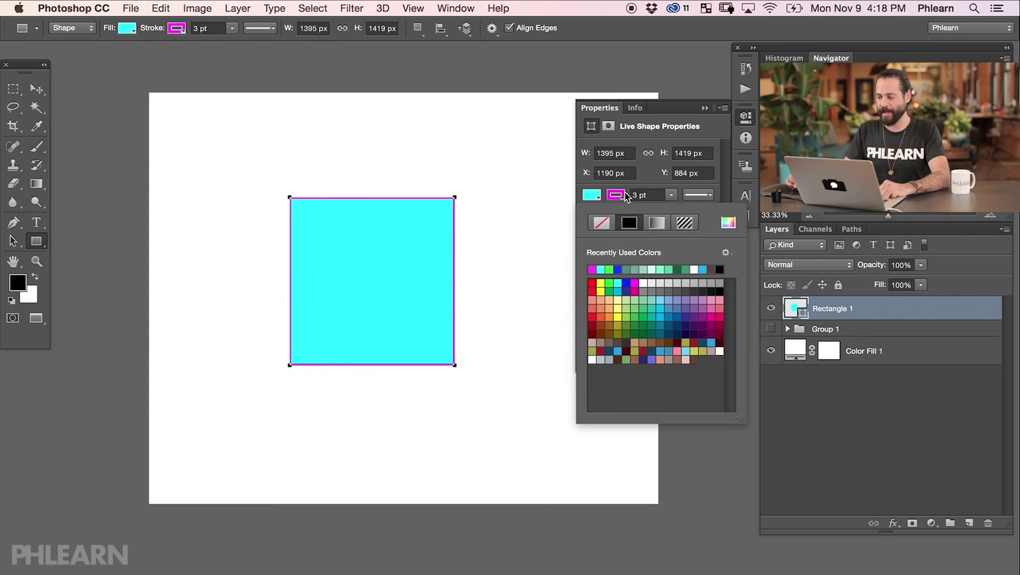
{"action": "left_click", "coordinate": [656, 224]}
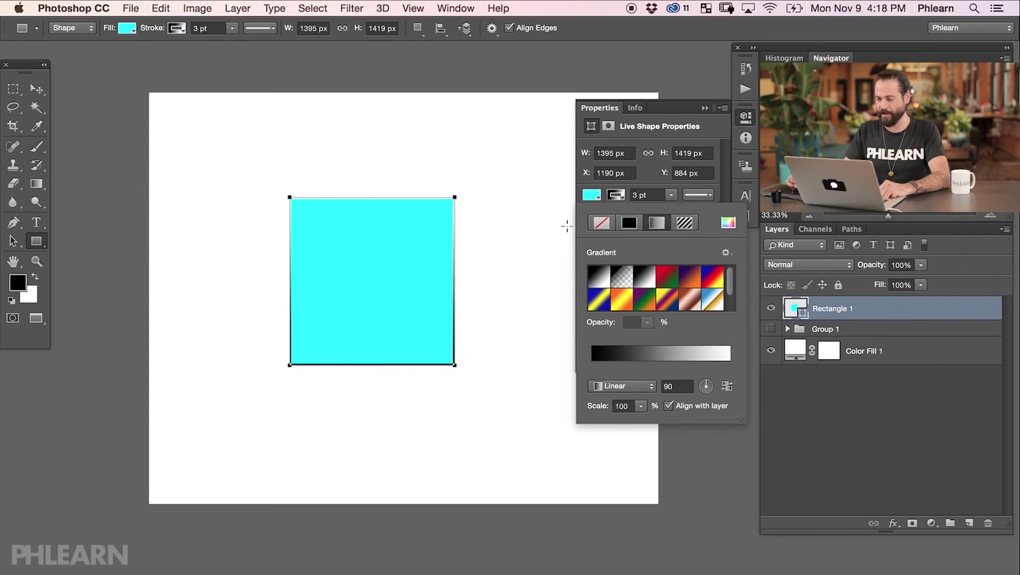
{"action": "left_click", "coordinate": [629, 227]}
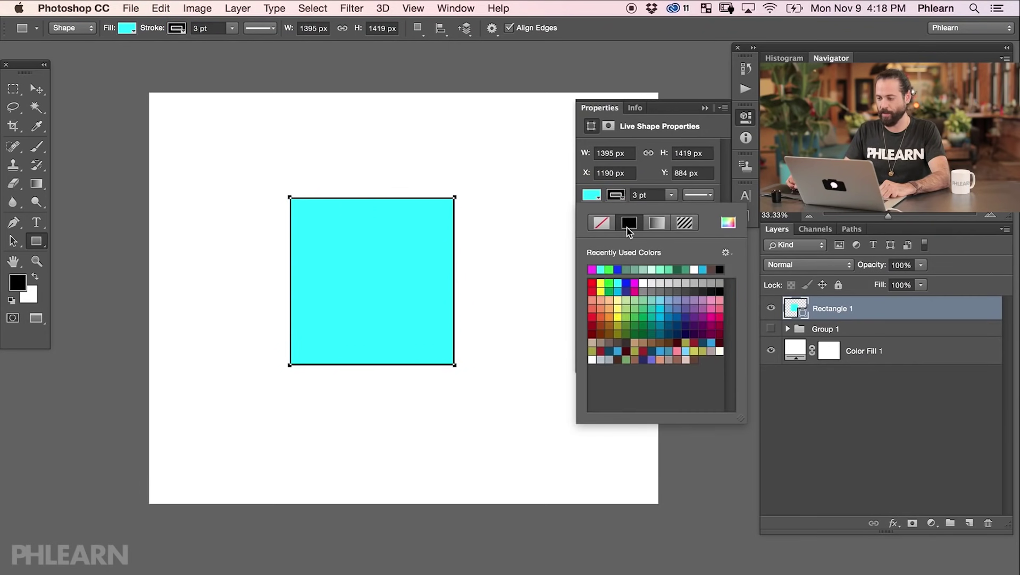
{"action": "left_click", "coordinate": [602, 223]}
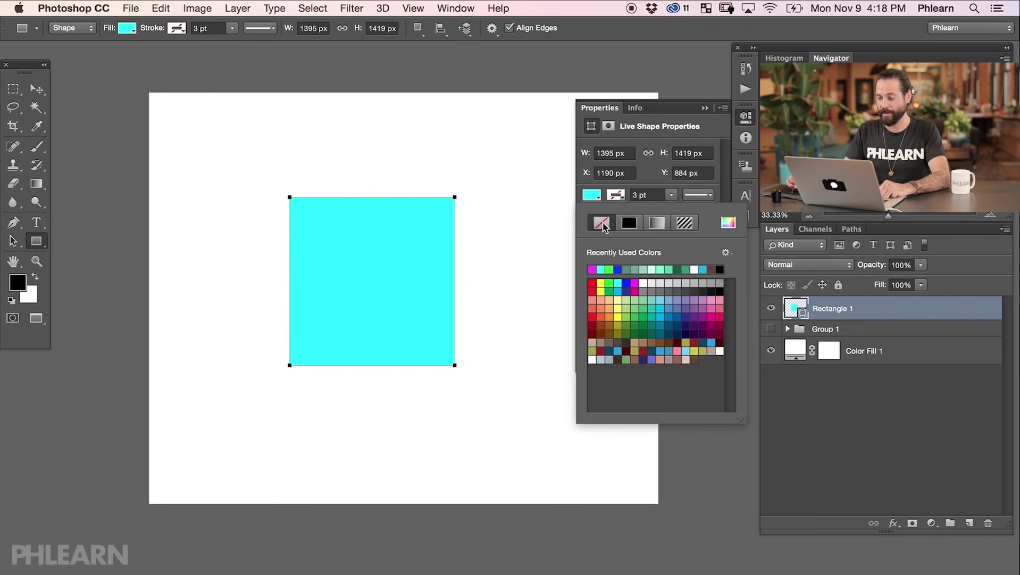
{"action": "left_click", "coordinate": [630, 224]}
{"action": "left_click", "coordinate": [605, 224]}
Step: Give the rectangle a light green stroke from the recently used colours and widen it to 26.32 pt
{"action": "left_click", "coordinate": [666, 268]}
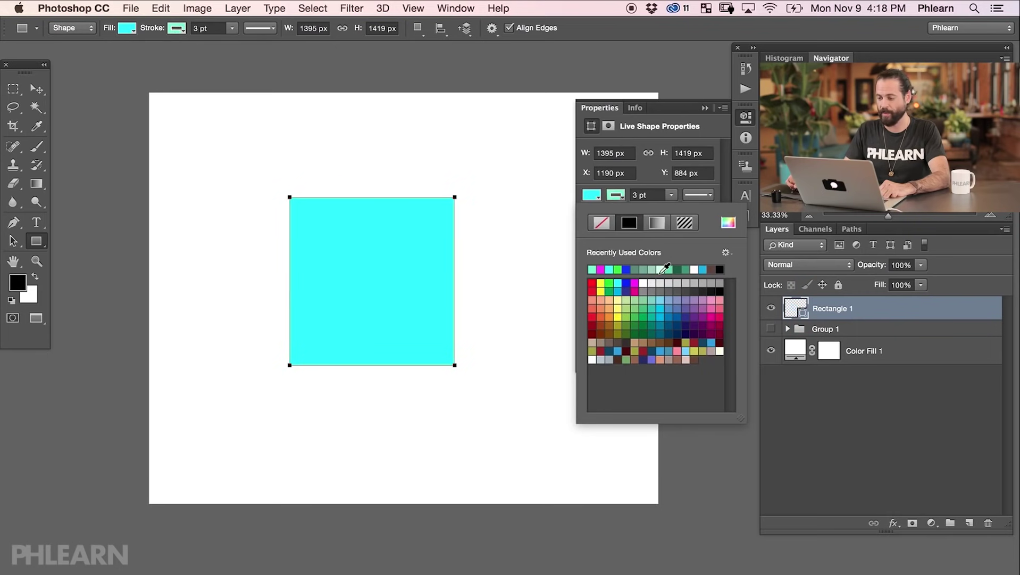
{"action": "left_click", "coordinate": [674, 269]}
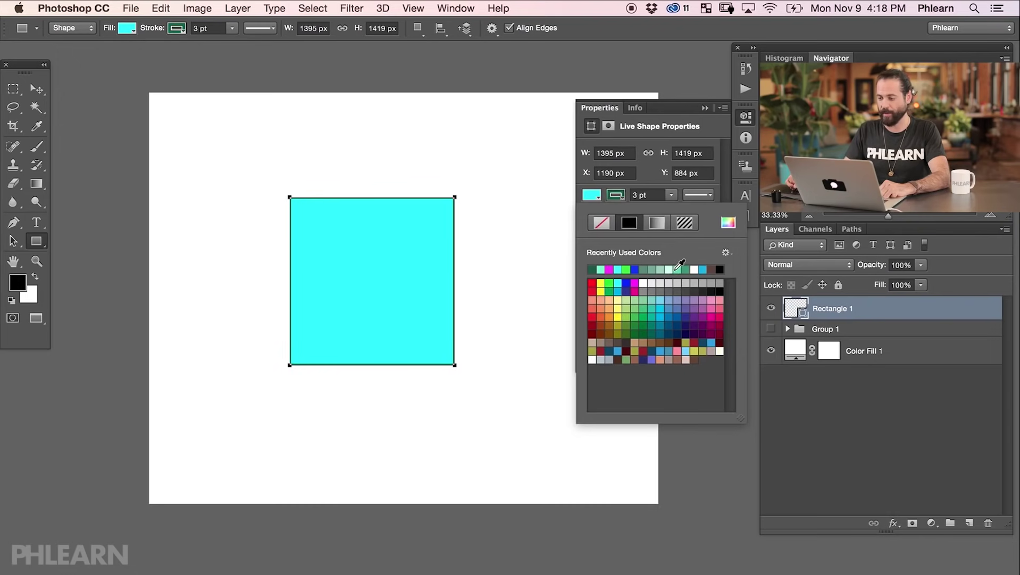
{"action": "left_click", "coordinate": [678, 268]}
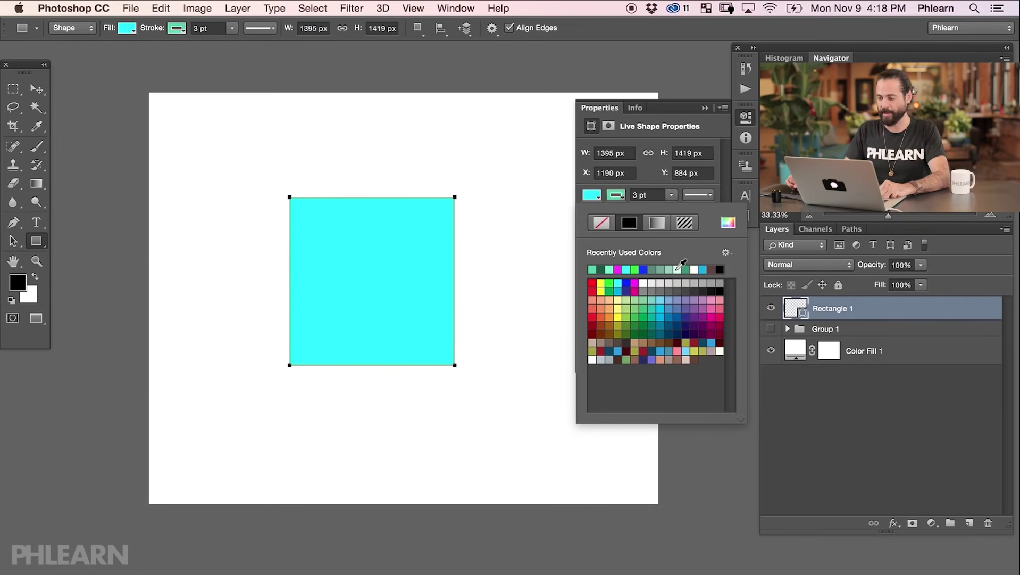
{"action": "left_click", "coordinate": [664, 198]}
{"action": "mouse_move", "coordinate": [668, 212]}
{"action": "left_mouse_down"}
{"action": "mouse_move", "coordinate": [705, 212]}
{"action": "mouse_move", "coordinate": [694, 214]}
{"action": "left_mouse_up"}
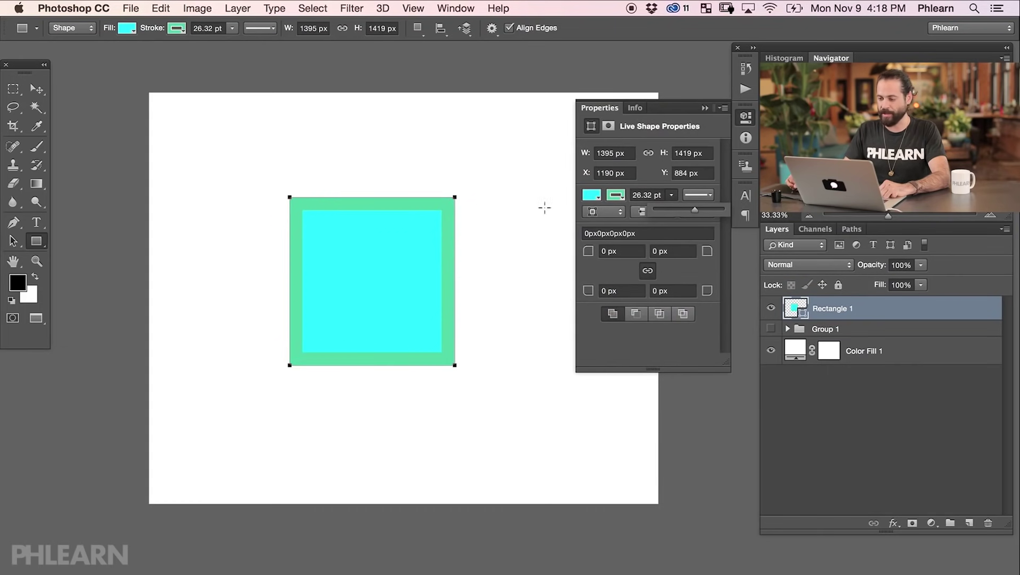
Step: Try the centred stroke alignment and place the rectangle's stroke outside its path
{"action": "left_click", "coordinate": [619, 213]}
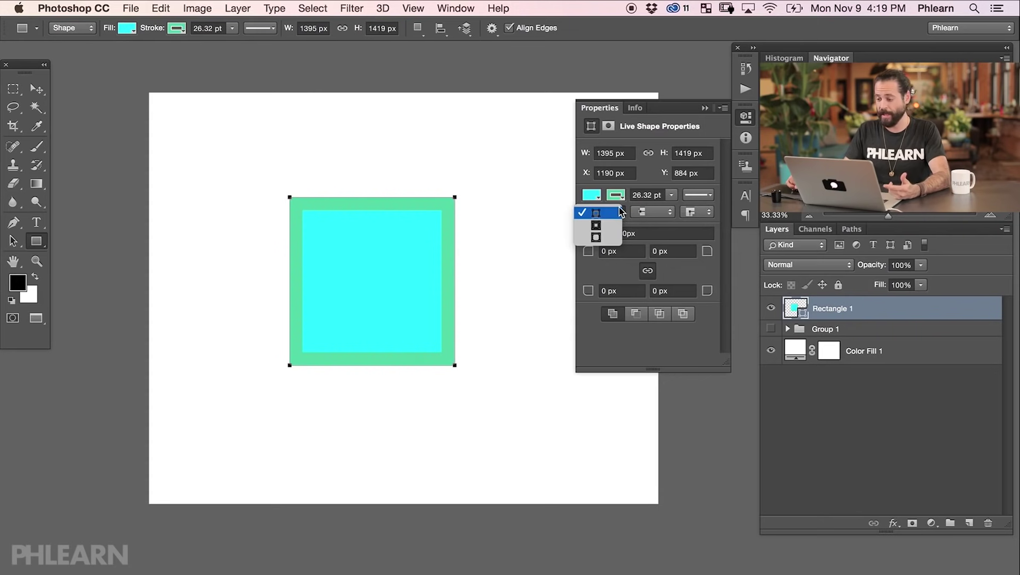
{"action": "left_click", "coordinate": [620, 212]}
{"action": "left_click", "coordinate": [619, 213]}
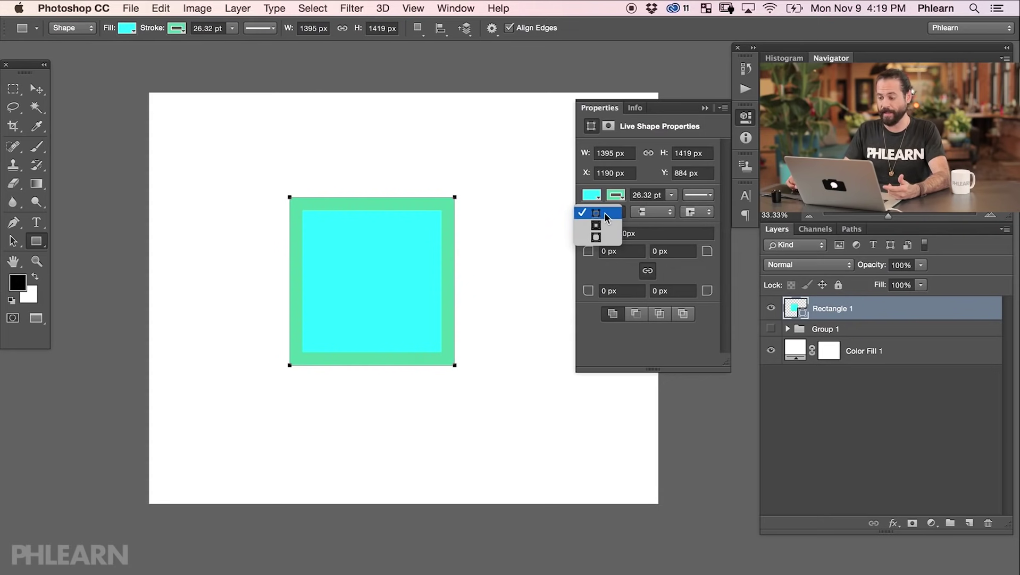
{"action": "left_click", "coordinate": [605, 225]}
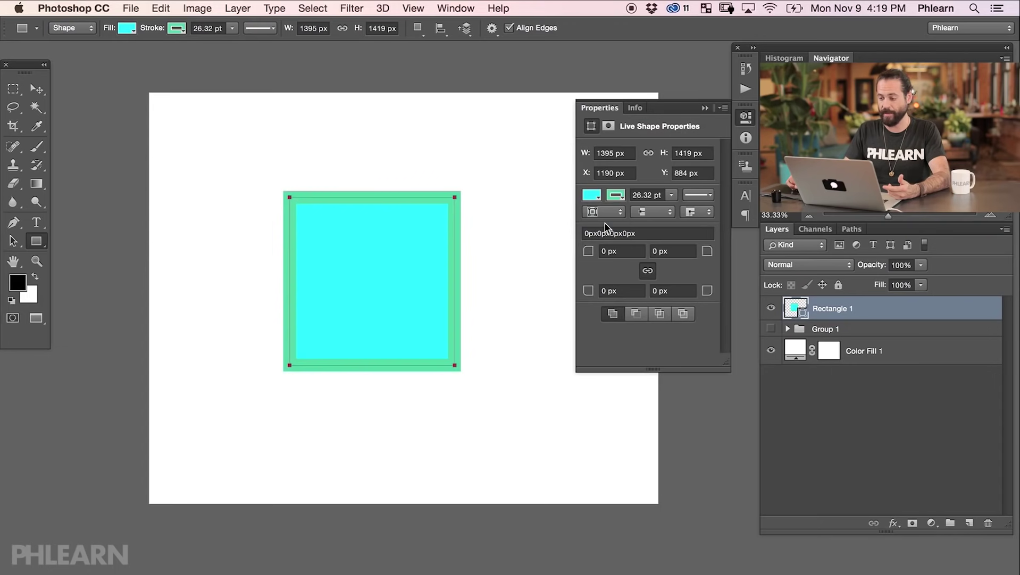
{"action": "left_click", "coordinate": [611, 214]}
{"action": "left_click", "coordinate": [610, 231]}
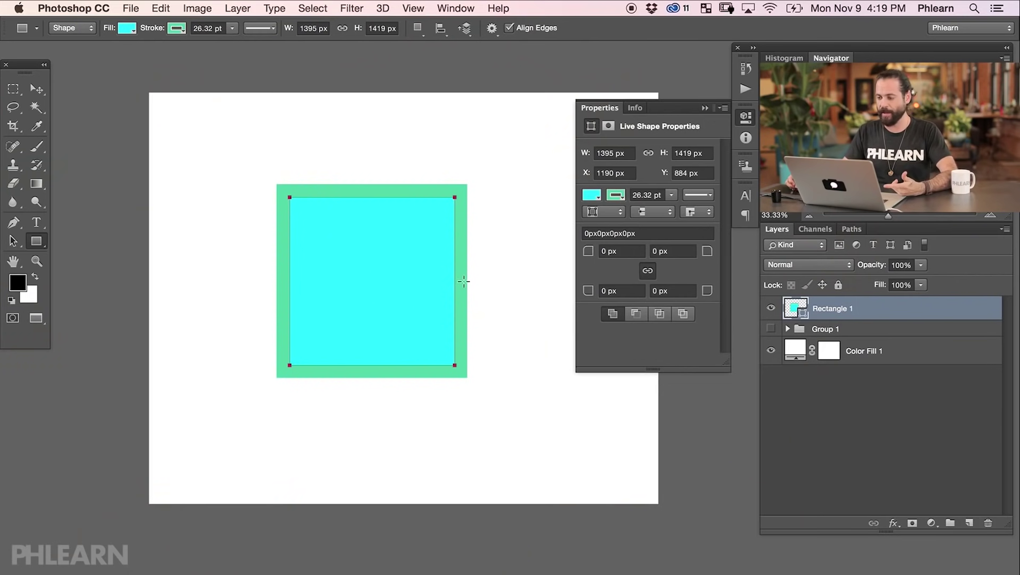
Step: Set the rectangle's width and height to 1200 px each
{"action": "left_click", "coordinate": [630, 155]}
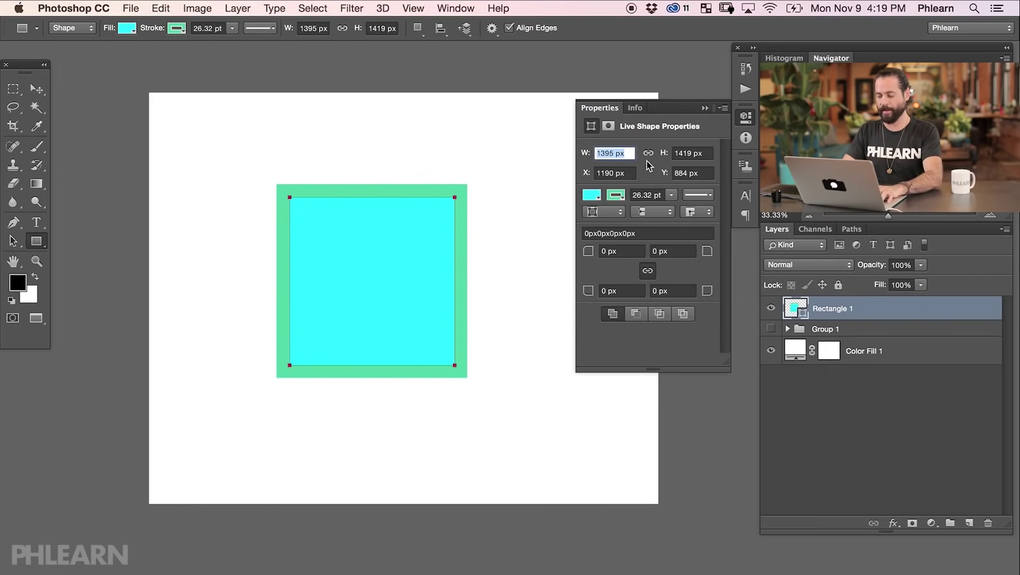
{"action": "type", "text": "1200"}
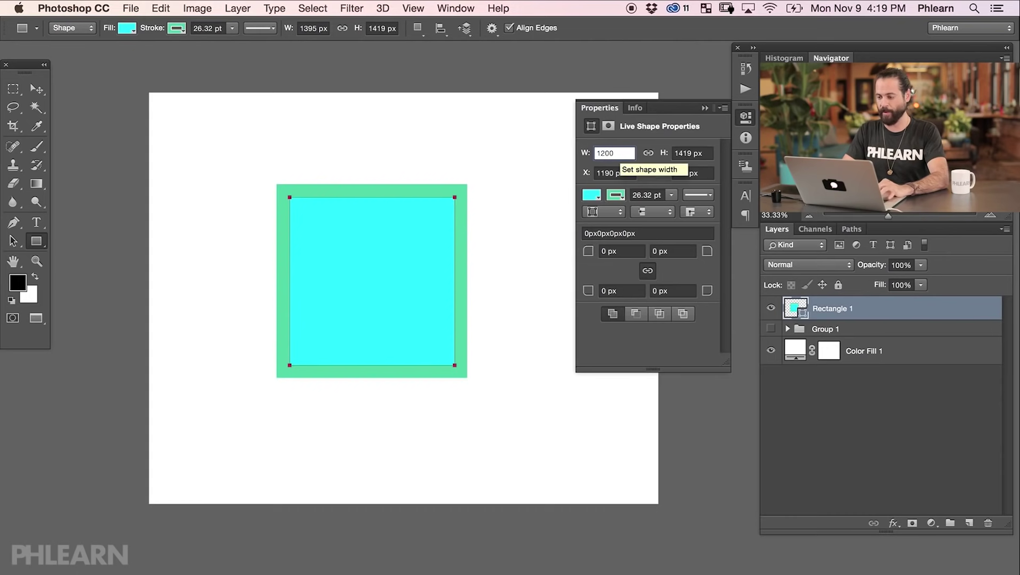
{"action": "key", "text": "Return"}
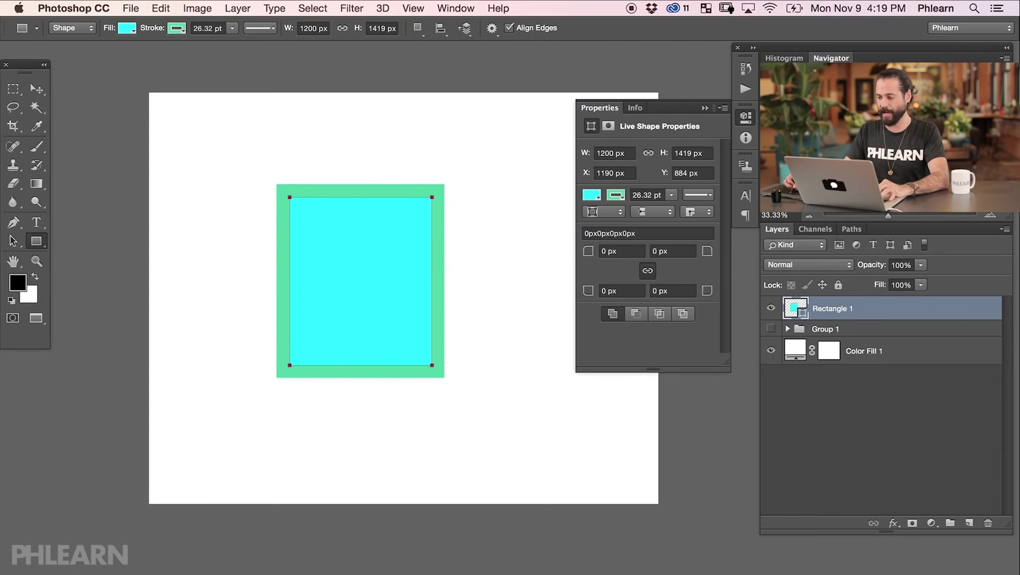
{"action": "left_click", "coordinate": [704, 153]}
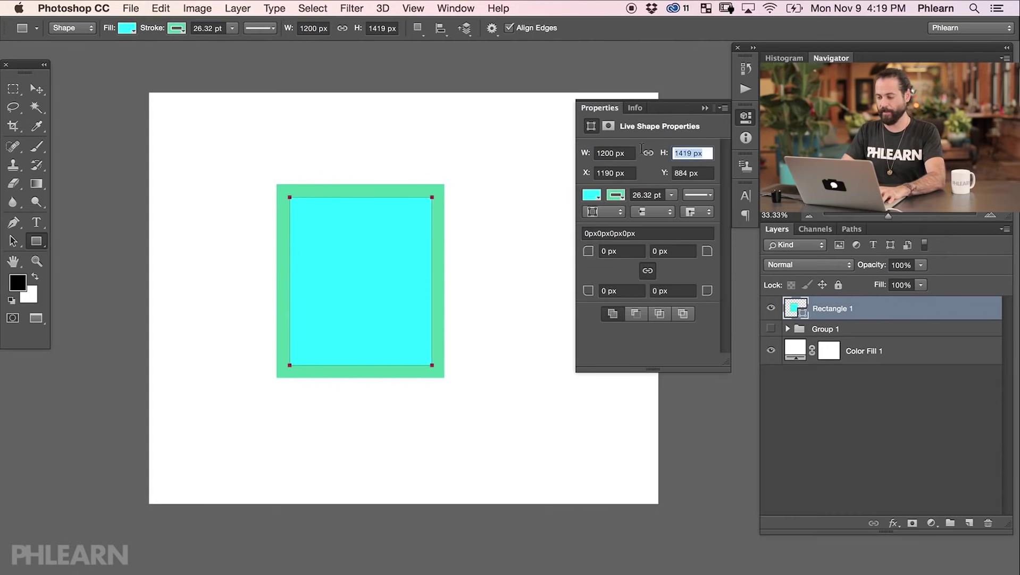
{"action": "type", "text": "1200"}
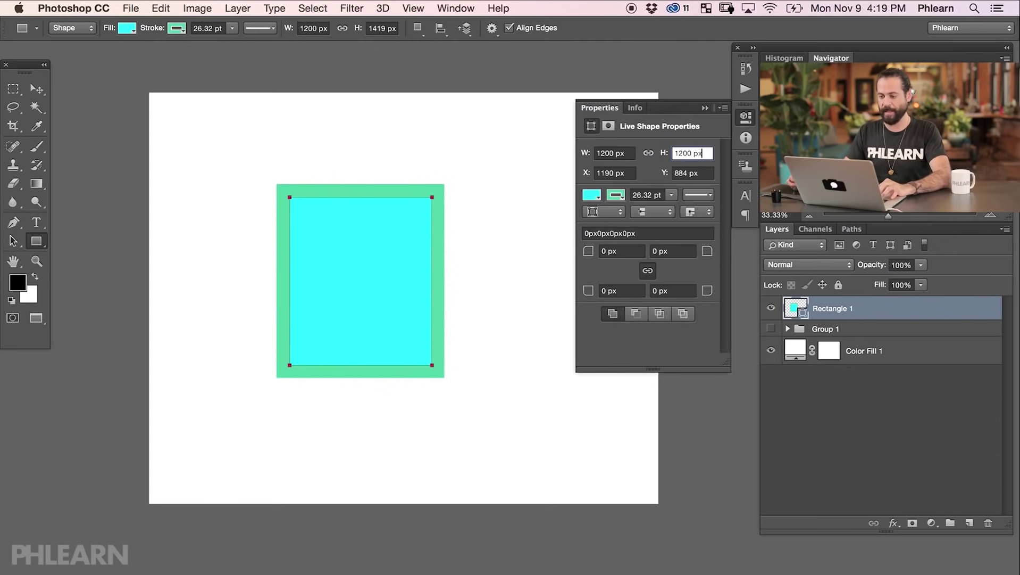
{"action": "key", "text": "Return"}
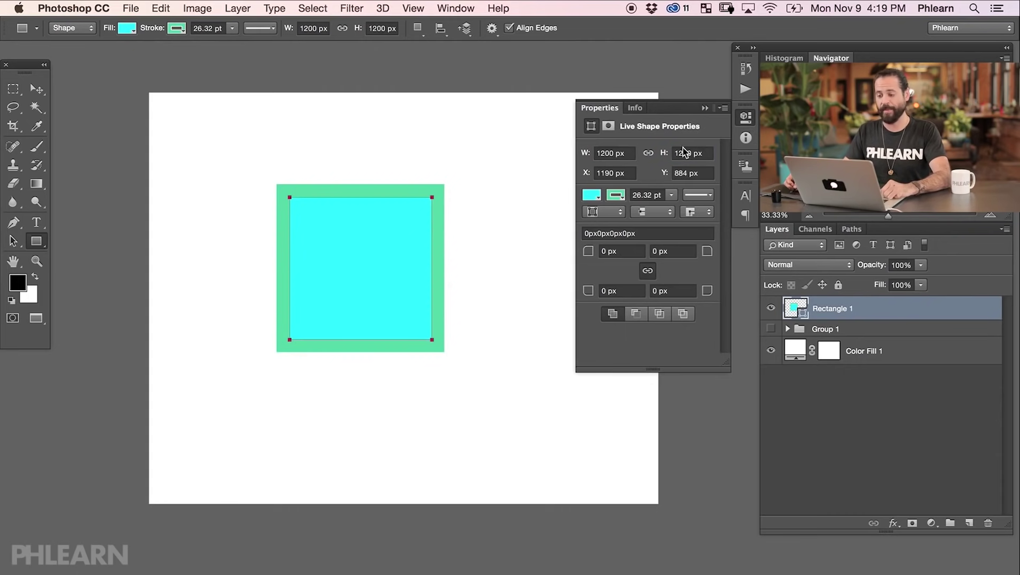
Step: Try stretching only the rectangle's height to about 1703 px and undo the change
{"action": "left_click", "coordinate": [647, 152]}
{"action": "left_click_drag", "start_coordinate": [664, 153], "coordinate": [787, 181]}
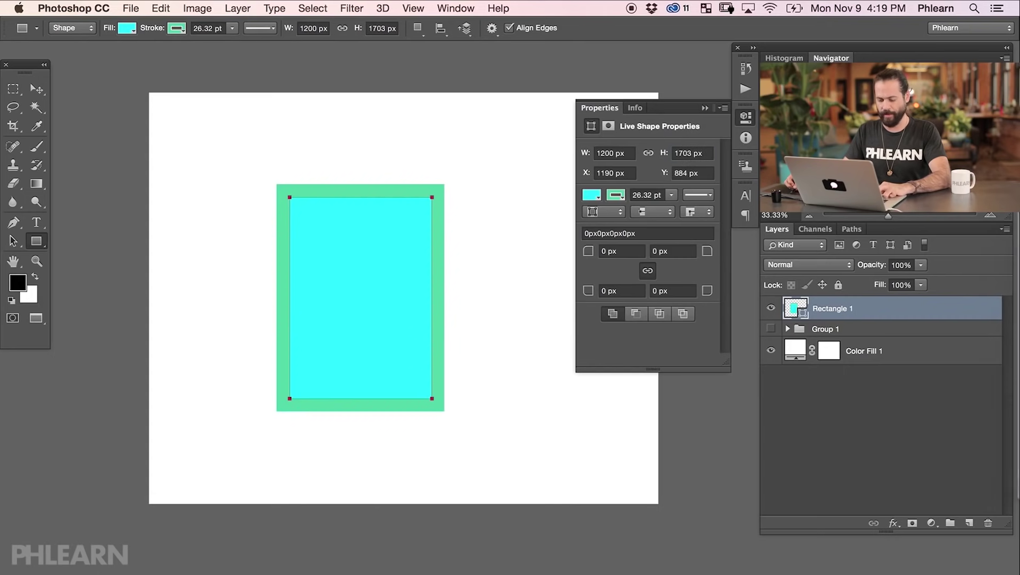
{"action": "key", "text": "super+z"}
Step: Link the rectangle's width and height, try scaling it to about 1513 px, and undo the scaling
{"action": "left_click", "coordinate": [648, 152]}
{"action": "left_click_drag", "start_coordinate": [666, 156], "coordinate": [782, 158]}
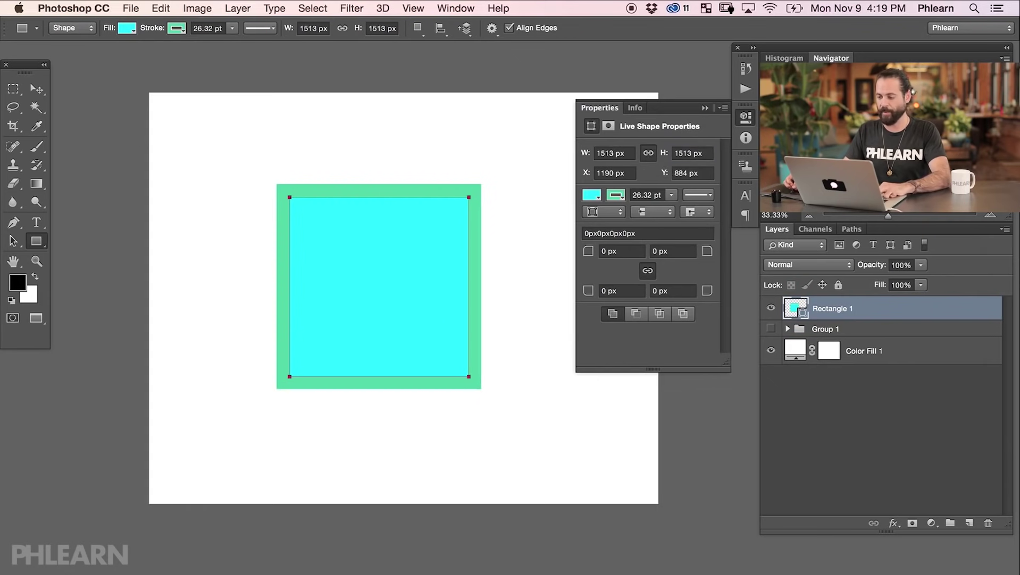
{"action": "key", "text": "super+z"}
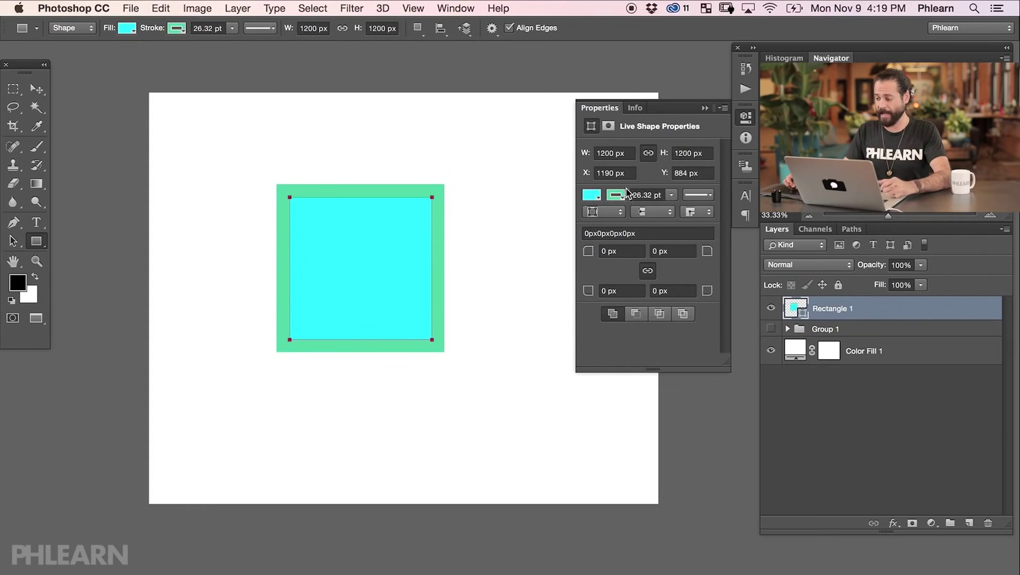
Step: Scribble a black brush stroke across the rectangle on a new layer, delete that layer and reselect the rectangle layer
{"action": "left_click", "coordinate": [967, 521]}
{"action": "key", "text": "b"}
{"action": "mouse_move", "coordinate": [383, 313]}
{"action": "left_mouse_down"}
{"action": "mouse_move", "coordinate": [402, 287]}
{"action": "mouse_move", "coordinate": [421, 349]}
{"action": "mouse_move", "coordinate": [503, 378]}
{"action": "mouse_move", "coordinate": [530, 420]}
{"action": "mouse_move", "coordinate": [458, 402]}
{"action": "mouse_move", "coordinate": [541, 373]}
{"action": "mouse_move", "coordinate": [588, 425]}
{"action": "left_mouse_up"}
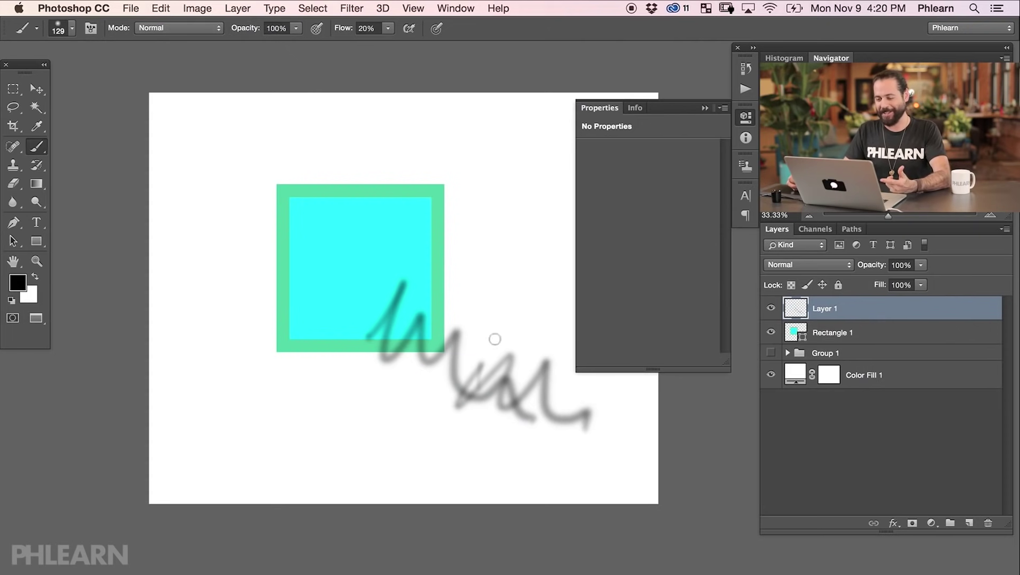
{"action": "key", "text": "BackSpace"}
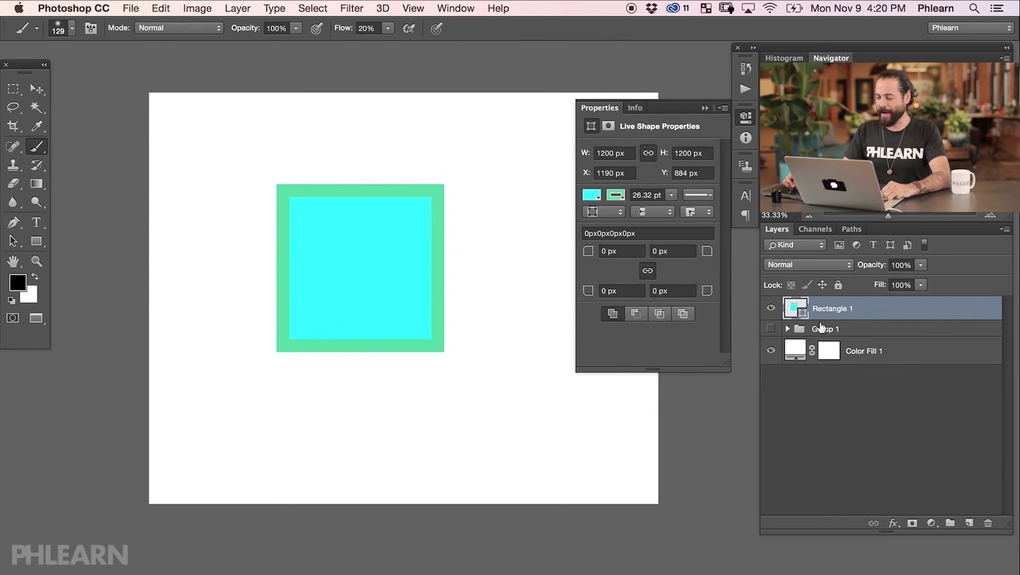
{"action": "left_click", "coordinate": [857, 317], "text": "super"}
{"action": "left_click", "coordinate": [858, 311]}
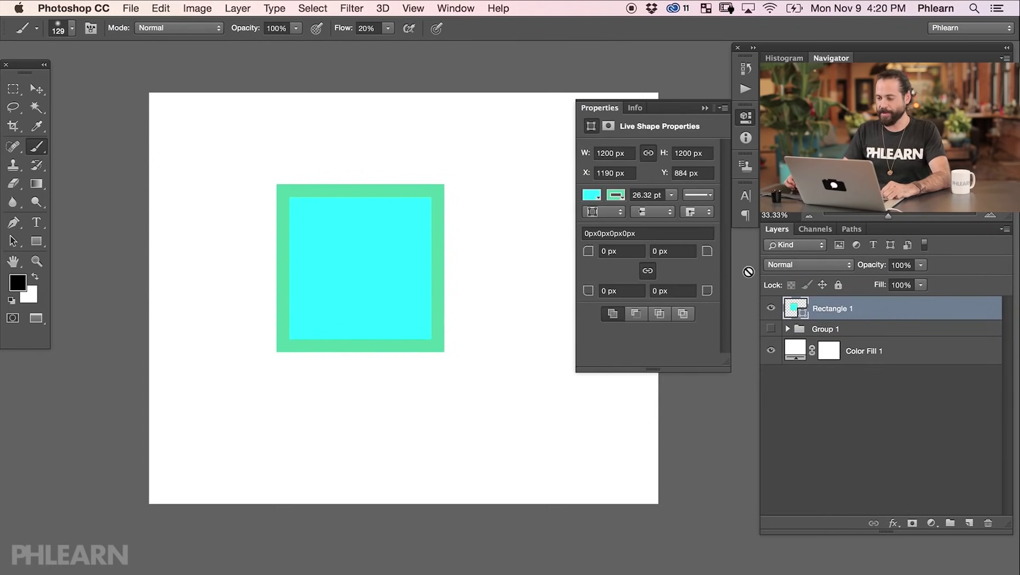
Step: Try two green swatches as the rectangle's fill and settle on pastel yellow
{"action": "left_click", "coordinate": [593, 196]}
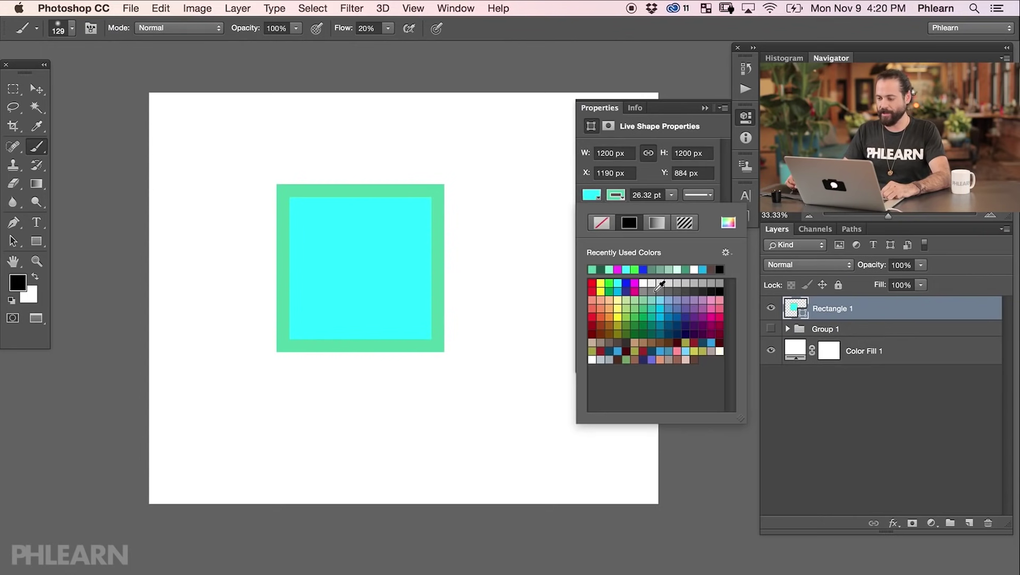
{"action": "left_click", "coordinate": [642, 303]}
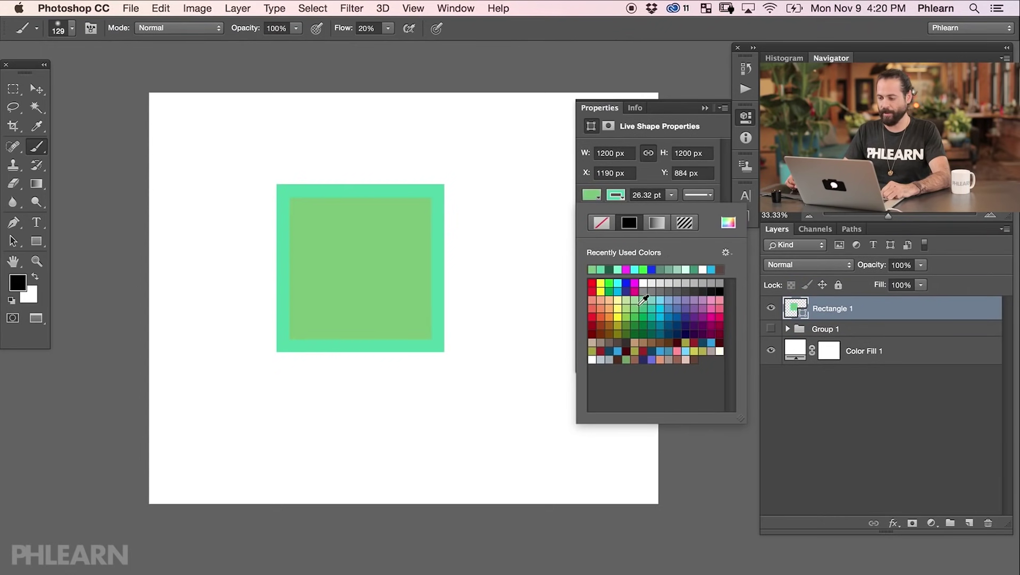
{"action": "left_click", "coordinate": [631, 306]}
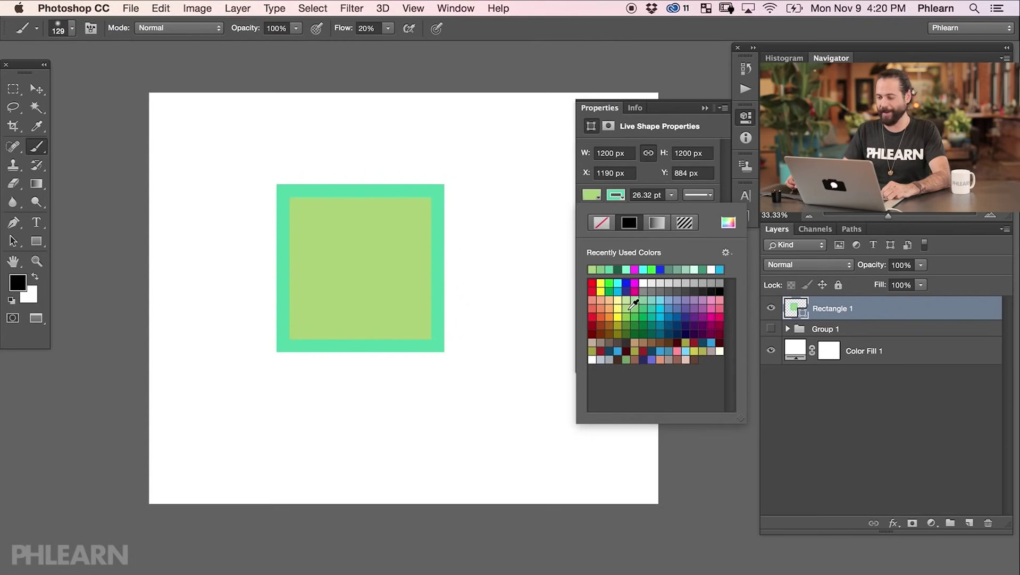
{"action": "left_click", "coordinate": [620, 306]}
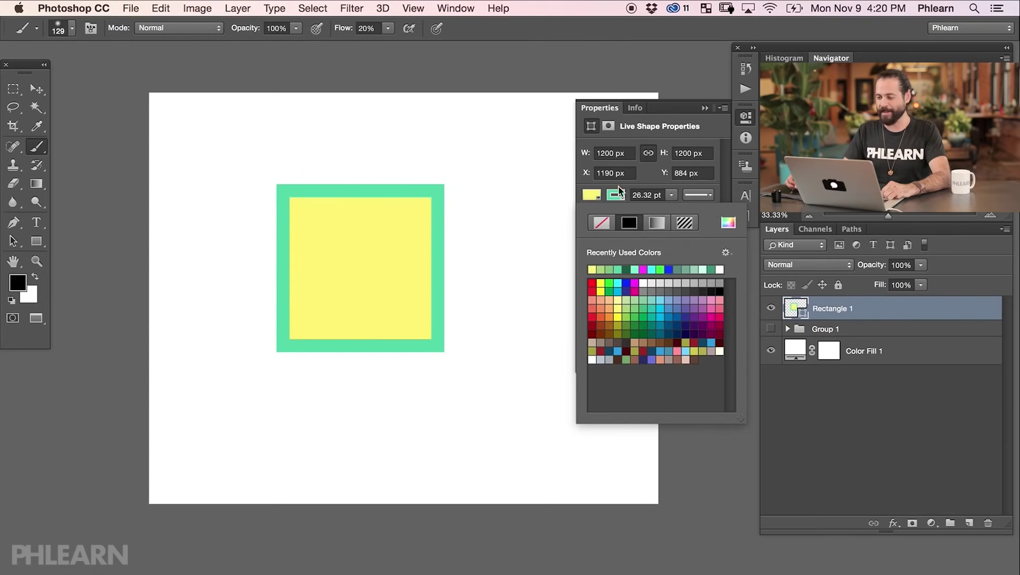
{"action": "left_click", "coordinate": [846, 398]}
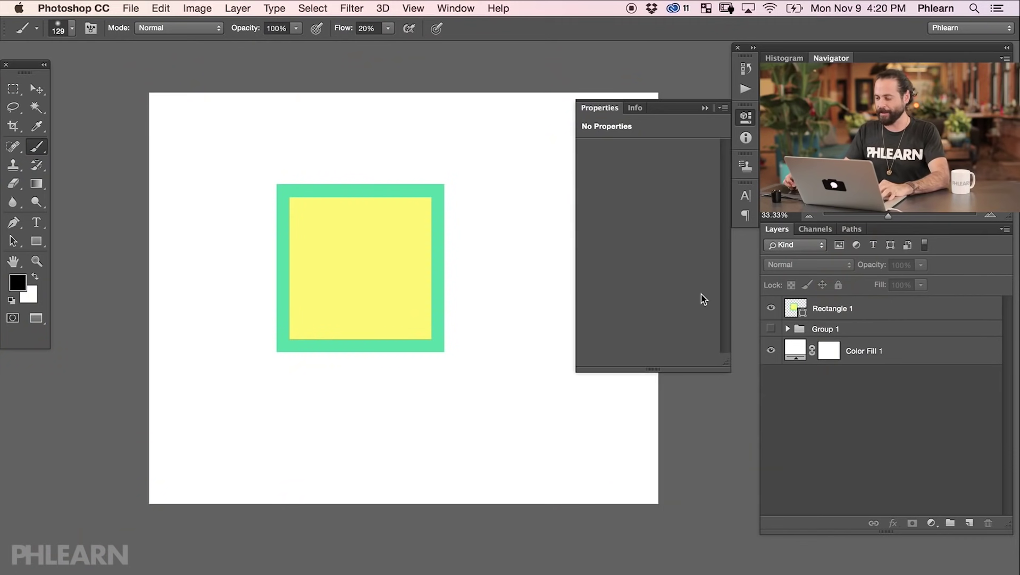
Step: Reselect the rectangle layer and round all four linked corners to a radius of 260 px
{"action": "left_click", "coordinate": [867, 311]}
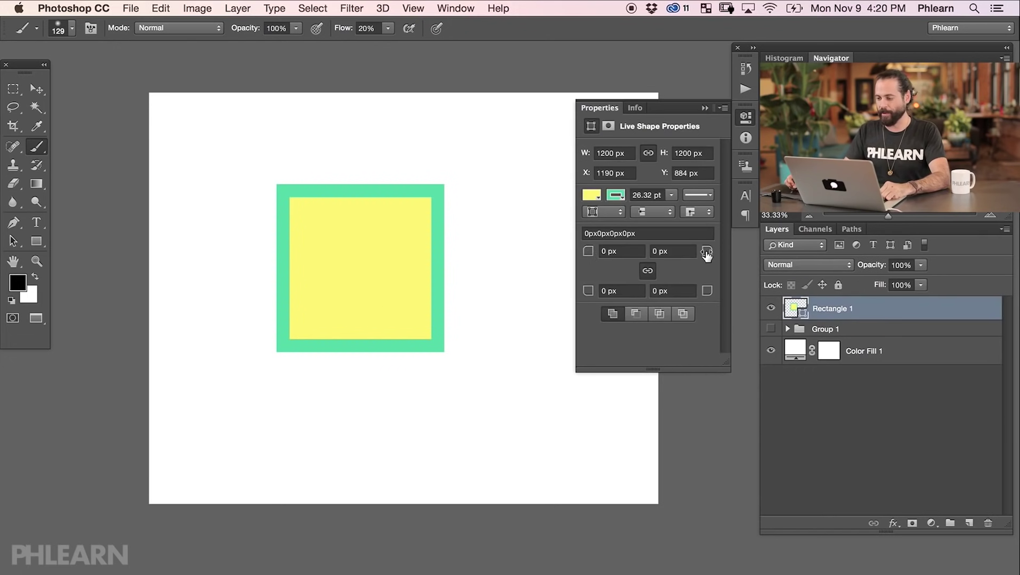
{"action": "left_click", "coordinate": [647, 271]}
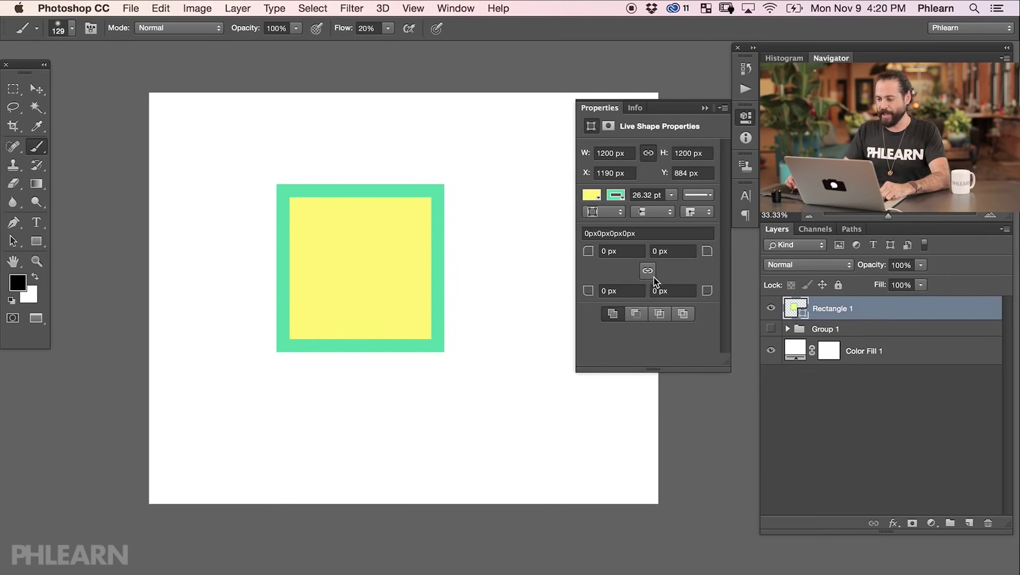
{"action": "left_click", "coordinate": [650, 271]}
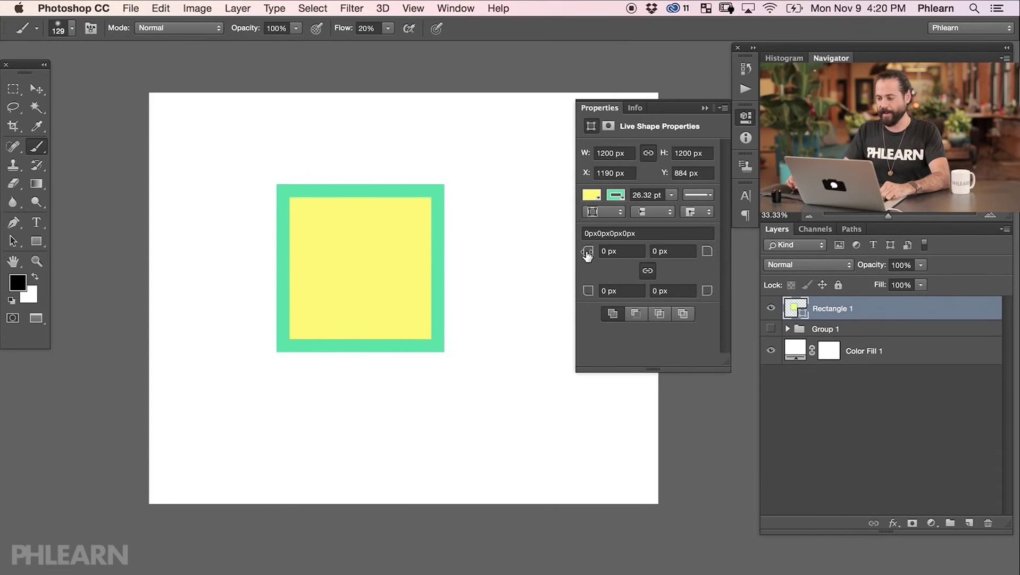
{"action": "left_click_drag", "start_coordinate": [589, 254], "coordinate": [750, 252]}
{"action": "left_click", "coordinate": [612, 251]}
{"action": "type", "text": "260"}
{"action": "key", "text": "Return"}
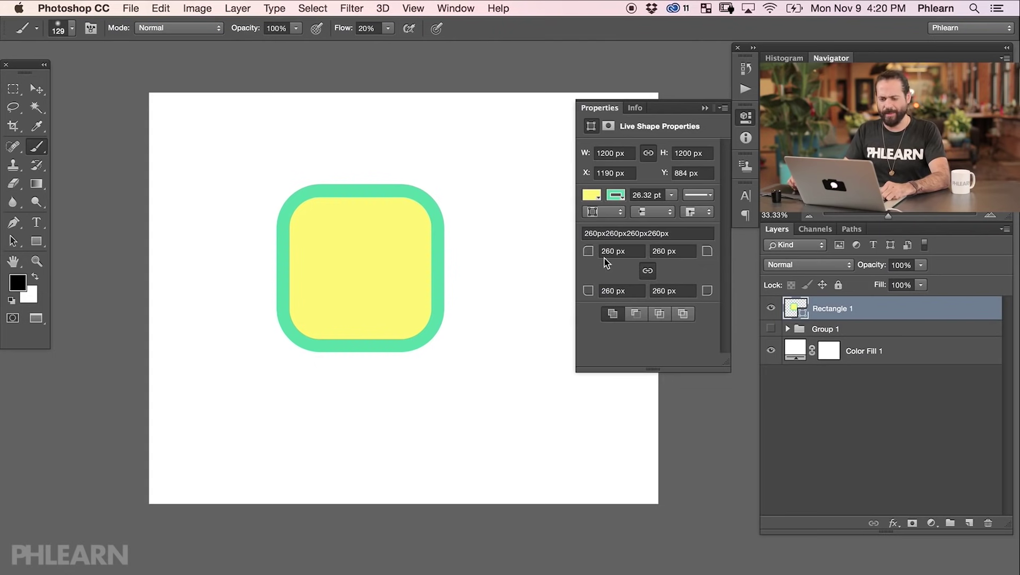
Step: Switch to the Rectangle tool and increase all four linked corner radii of the shape to about 313 px
{"action": "left_click", "coordinate": [35, 241]}
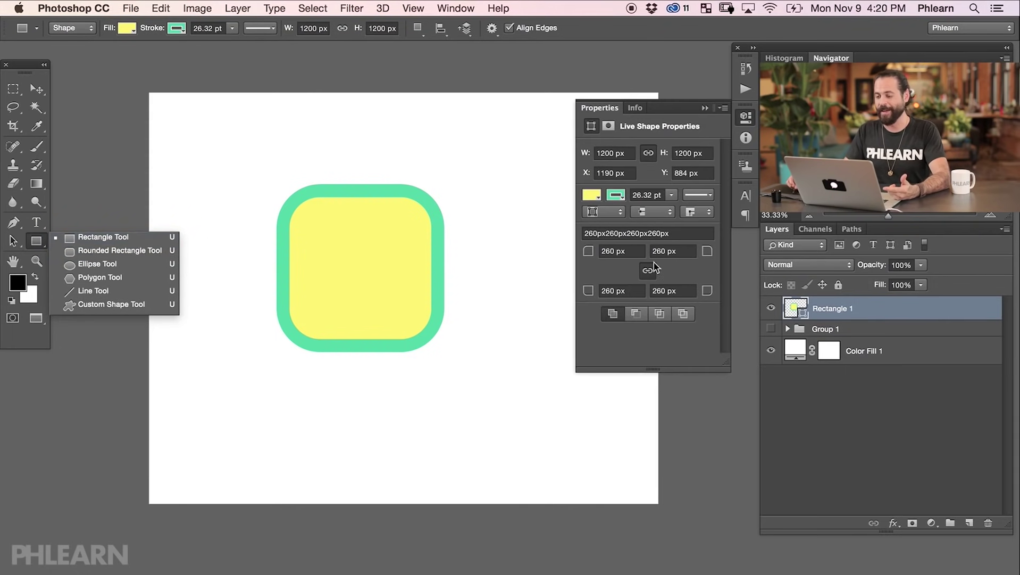
{"action": "left_click", "coordinate": [631, 274]}
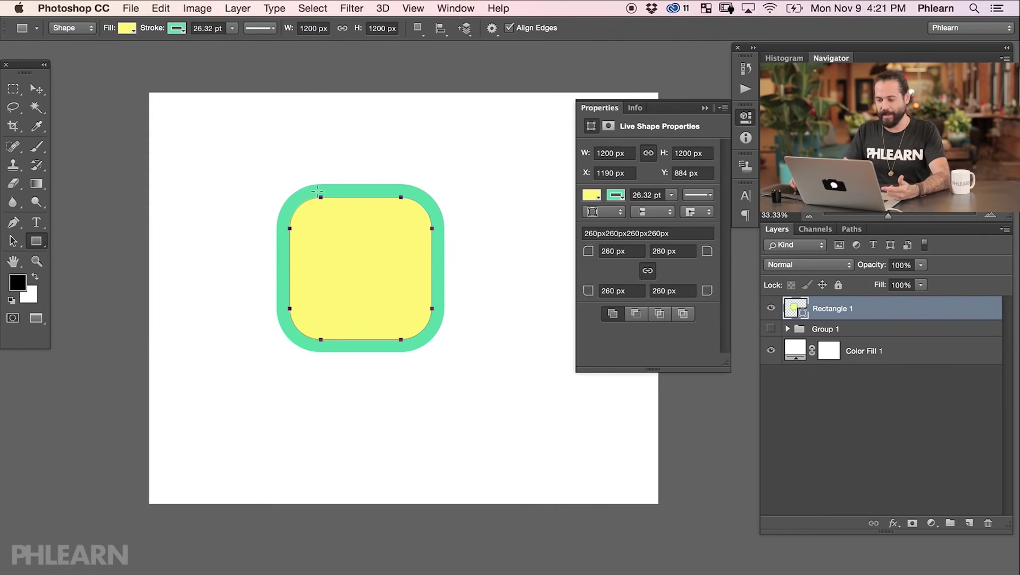
{"action": "left_click", "coordinate": [649, 271]}
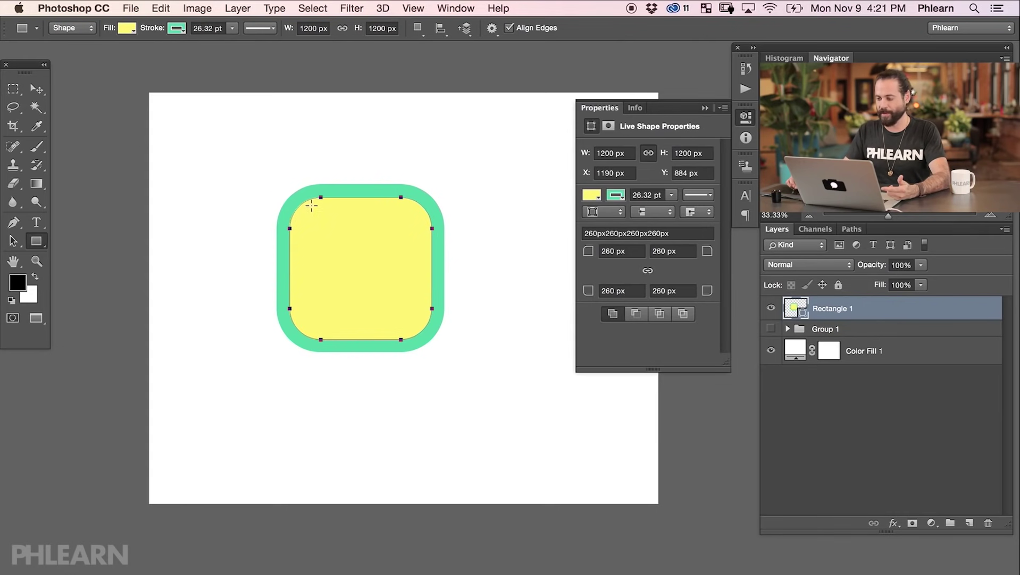
{"action": "left_click", "coordinate": [653, 276]}
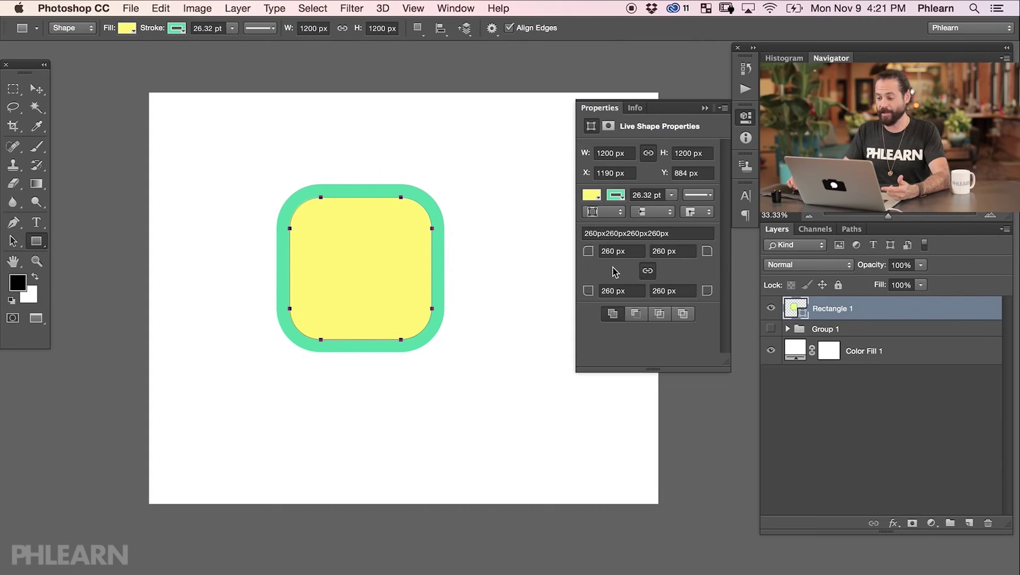
{"action": "left_click", "coordinate": [601, 253]}
{"action": "left_click_drag", "start_coordinate": [609, 260], "coordinate": [631, 272]}
Step: Unlink the corner radii and reduce only the shape's upper-left corner to 0 px
{"action": "left_click", "coordinate": [651, 274]}
{"action": "left_click_drag", "start_coordinate": [591, 258], "coordinate": [370, 255]}
{"action": "key", "text": "Return"}
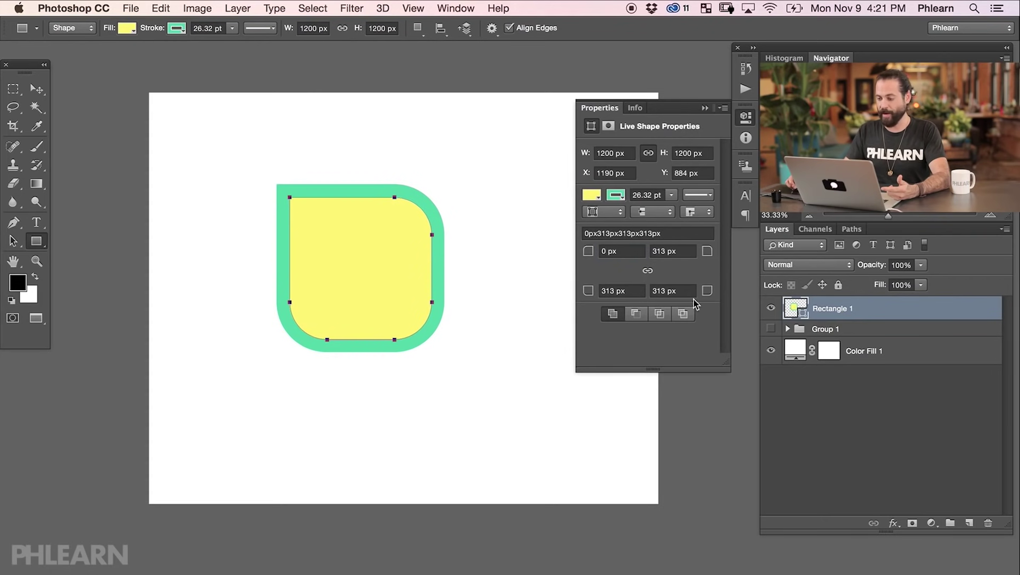
Step: Adjust the remaining corner radii separately to about 160 px upper-right, 339 px lower-right and 299 px lower-left
{"action": "left_click_drag", "start_coordinate": [709, 294], "coordinate": [766, 295]}
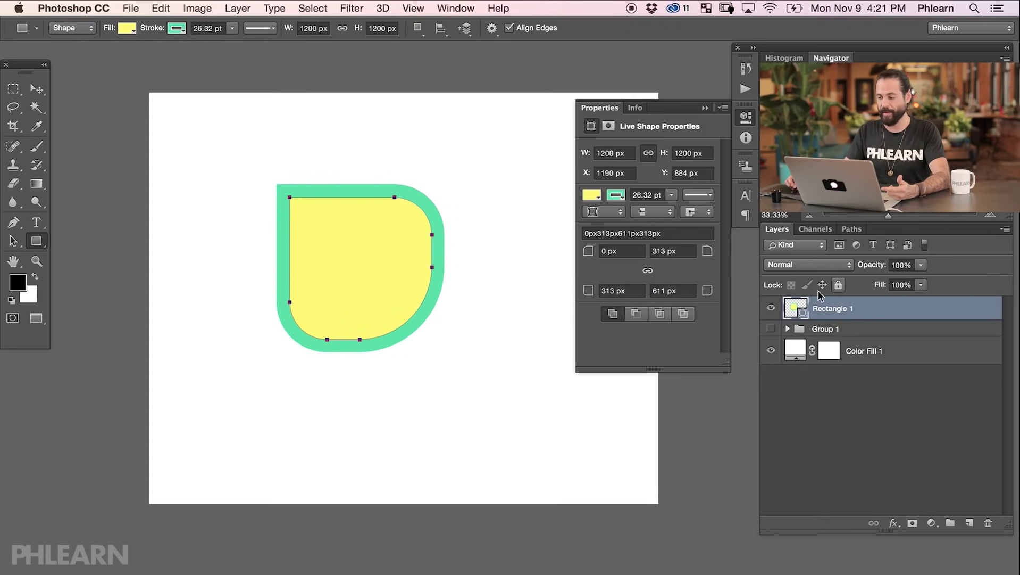
{"action": "left_click_drag", "start_coordinate": [705, 257], "coordinate": [612, 247]}
{"action": "left_click_drag", "start_coordinate": [592, 290], "coordinate": [733, 276]}
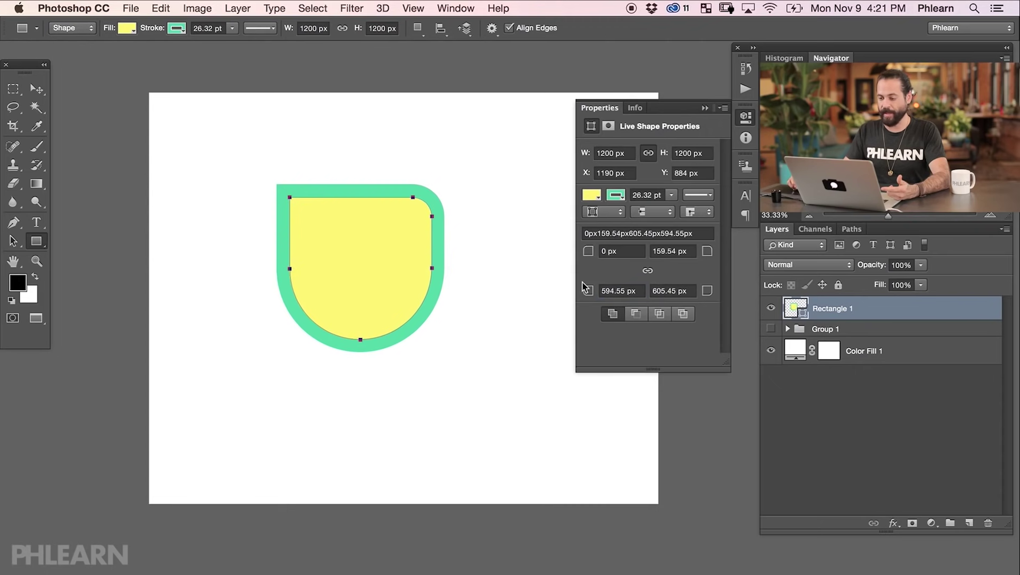
{"action": "left_click_drag", "start_coordinate": [589, 294], "coordinate": [391, 303]}
{"action": "left_click_drag", "start_coordinate": [706, 289], "coordinate": [447, 303]}
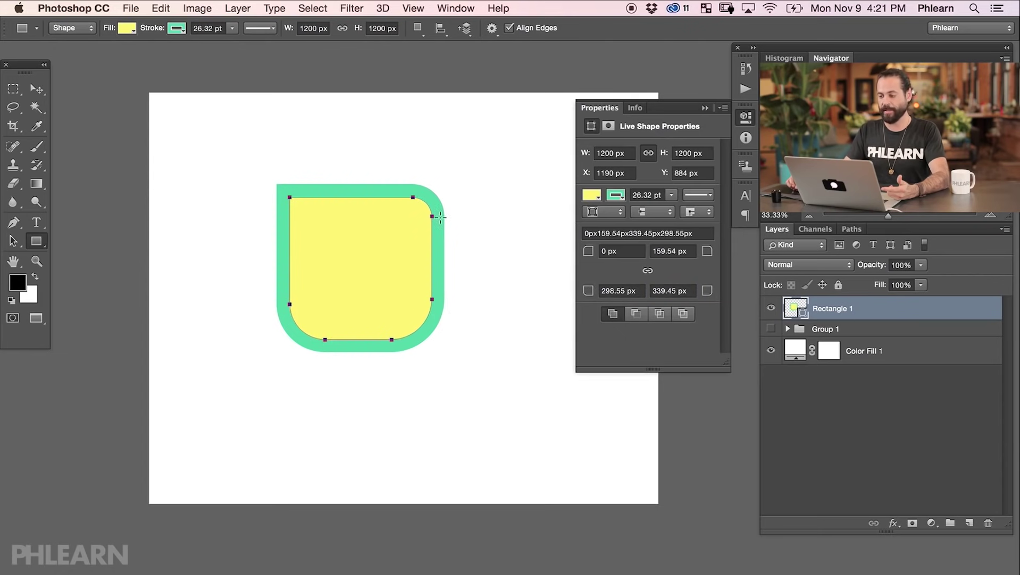
Step: Try thinner and much thicker strokes on the rectangle, and set the stroke width to about 35.54 pt
{"action": "left_click", "coordinate": [672, 196]}
{"action": "left_click", "coordinate": [653, 210]}
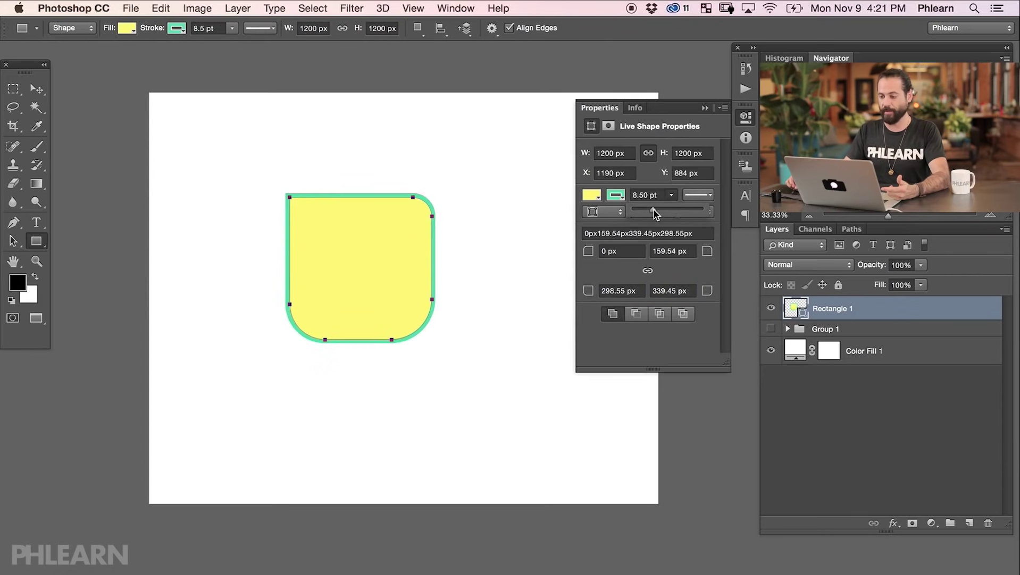
{"action": "left_click_drag", "start_coordinate": [657, 209], "coordinate": [690, 210]}
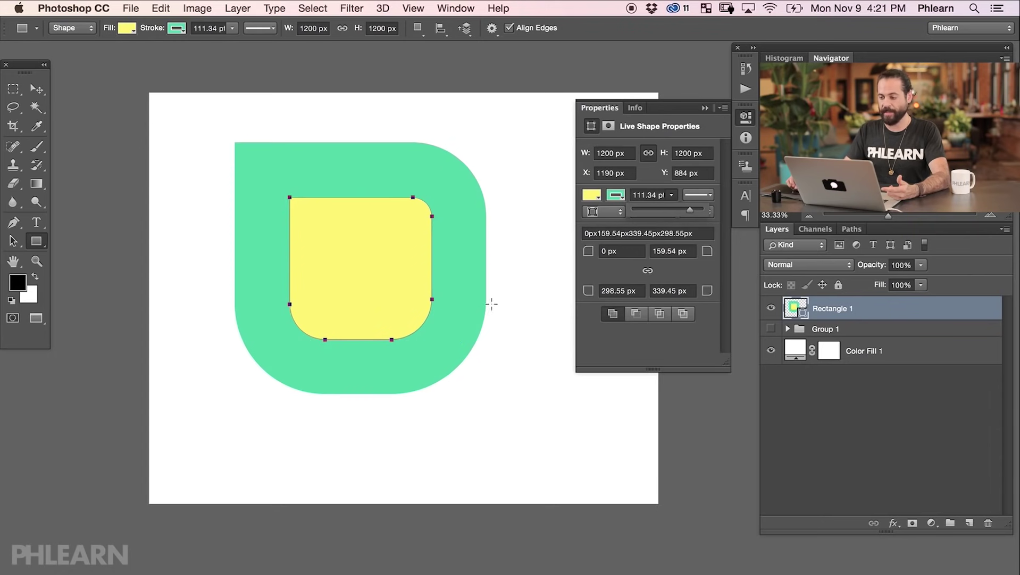
{"action": "mouse_move", "coordinate": [677, 214]}
{"action": "left_mouse_down"}
{"action": "mouse_move", "coordinate": [666, 213]}
{"action": "mouse_move", "coordinate": [688, 212]}
{"action": "left_mouse_up"}
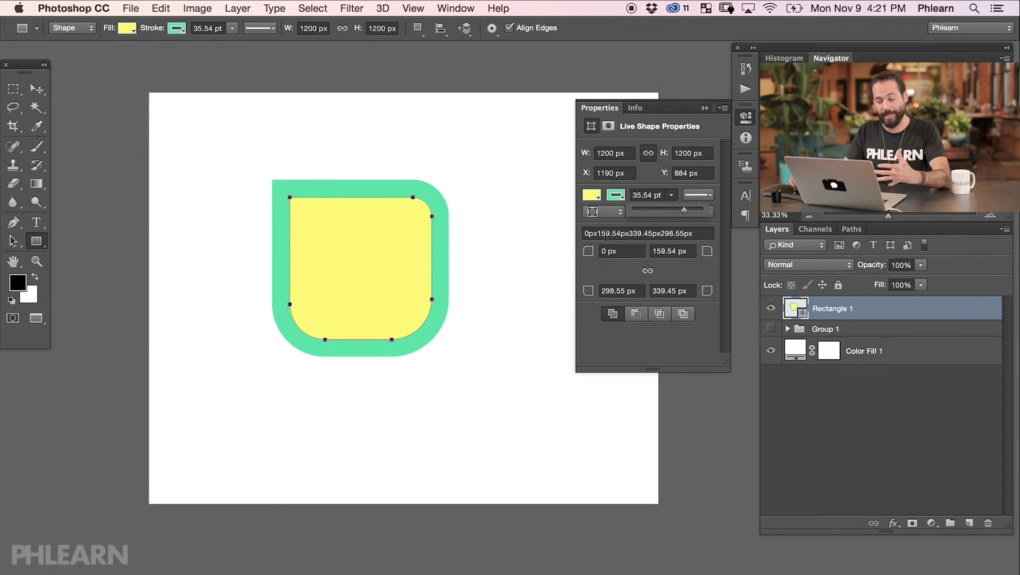
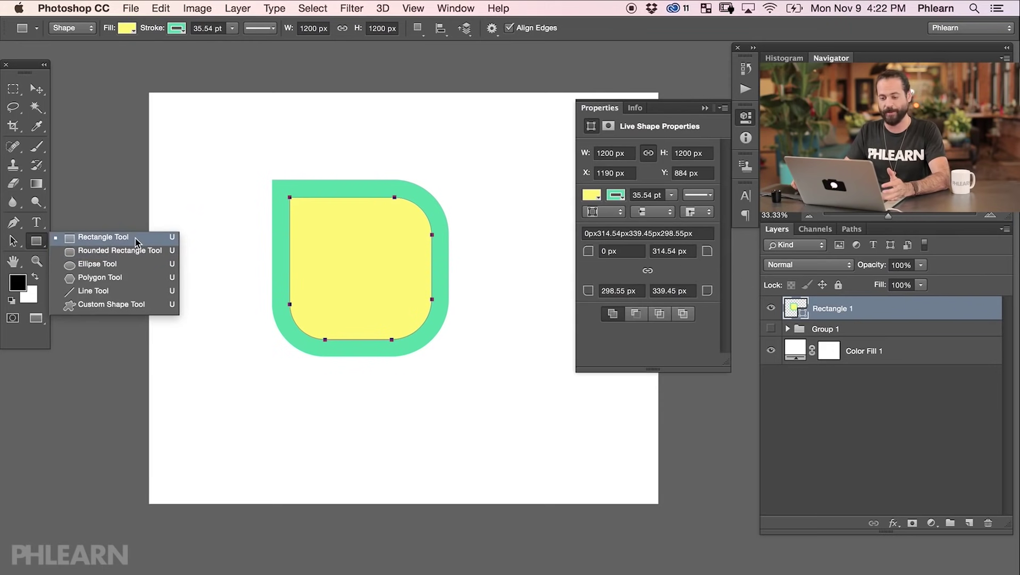
Step: Draw a circle about 1475 px wide overlapping the rectangle, and try a narrow 542 × 1781 px ellipse, undoing it
{"action": "left_click", "coordinate": [135, 270]}
{"action": "left_click_drag", "start_coordinate": [346, 243], "coordinate": [575, 421]}
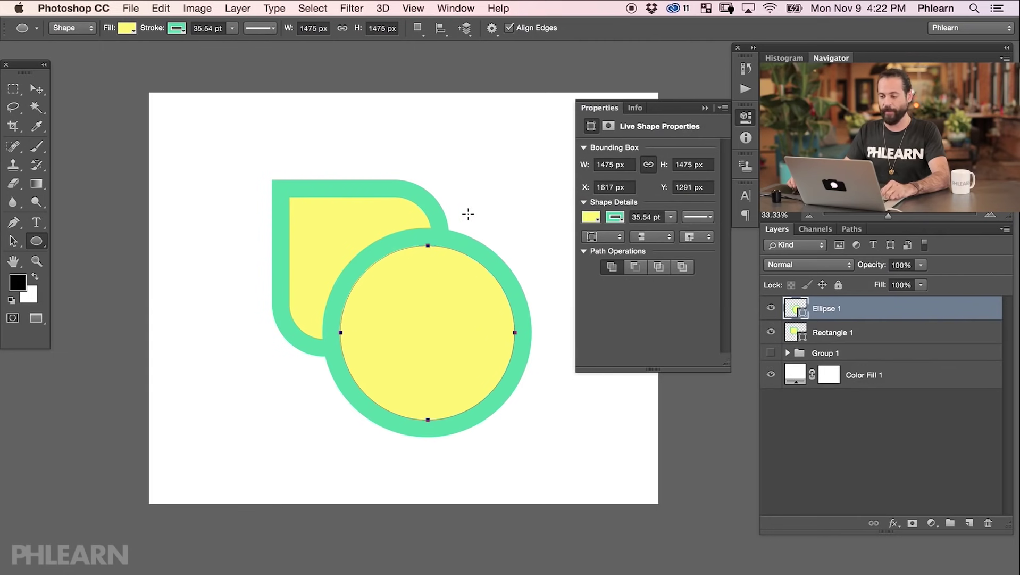
{"action": "left_click_drag", "start_coordinate": [483, 171], "coordinate": [419, 381]}
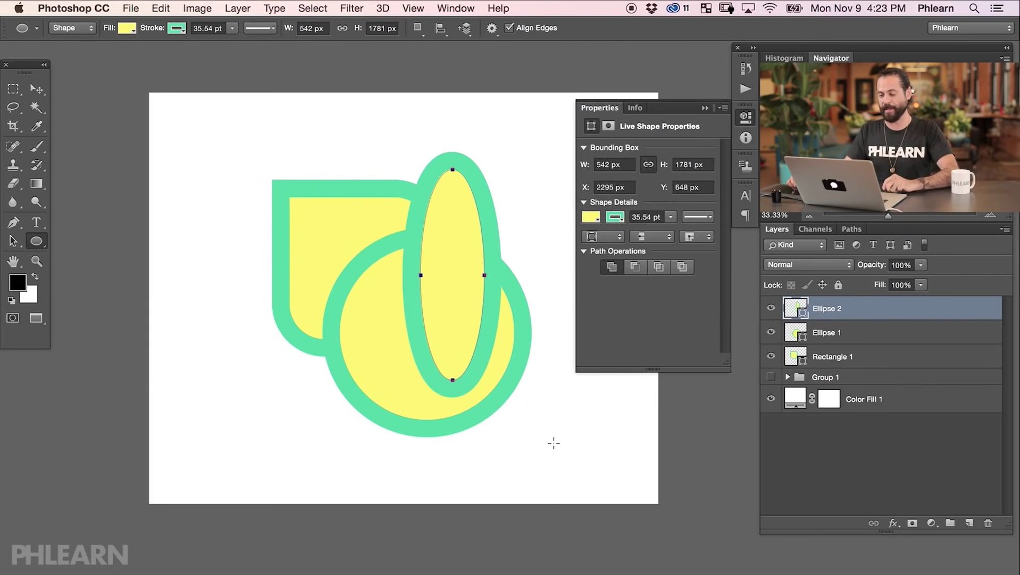
{"action": "key", "text": "super+z"}
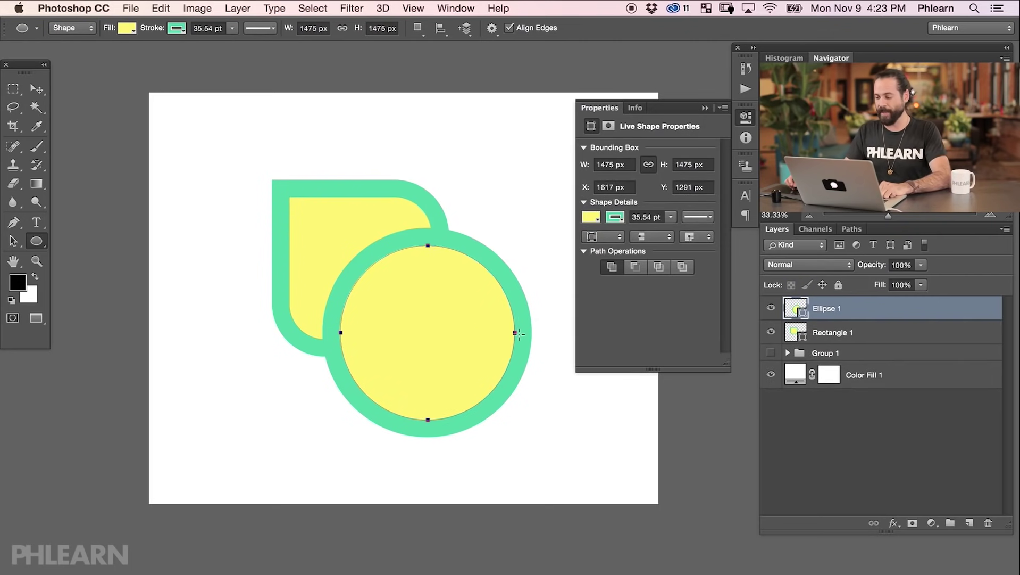
Step: With the rectangle layer temporarily hidden, unlink the circle's dimensions, try stretching its height to about 1977 px, and undo the stretch
{"action": "left_click", "coordinate": [771, 332]}
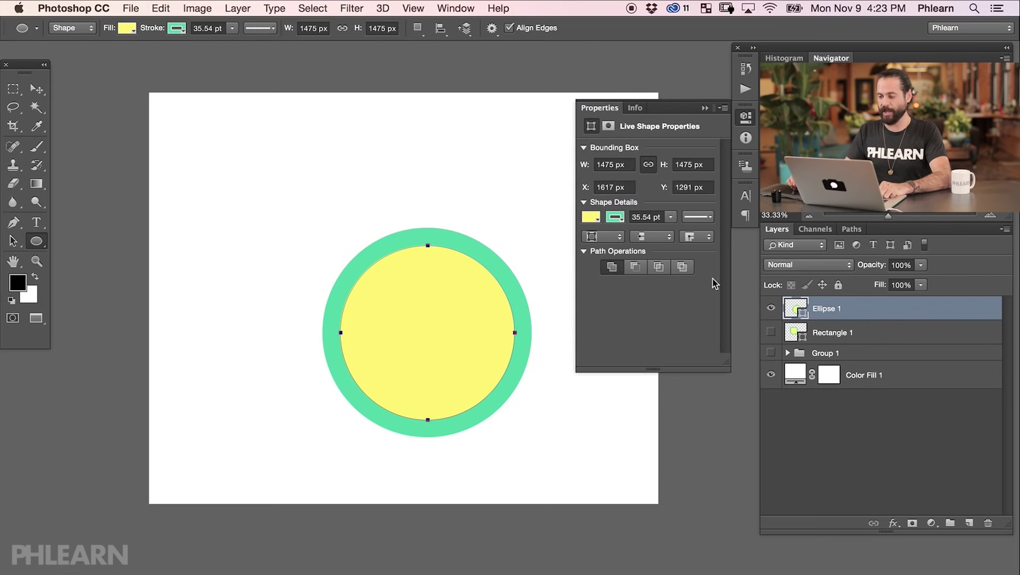
{"action": "left_click", "coordinate": [648, 164]}
{"action": "left_click_drag", "start_coordinate": [664, 165], "coordinate": [720, 164]}
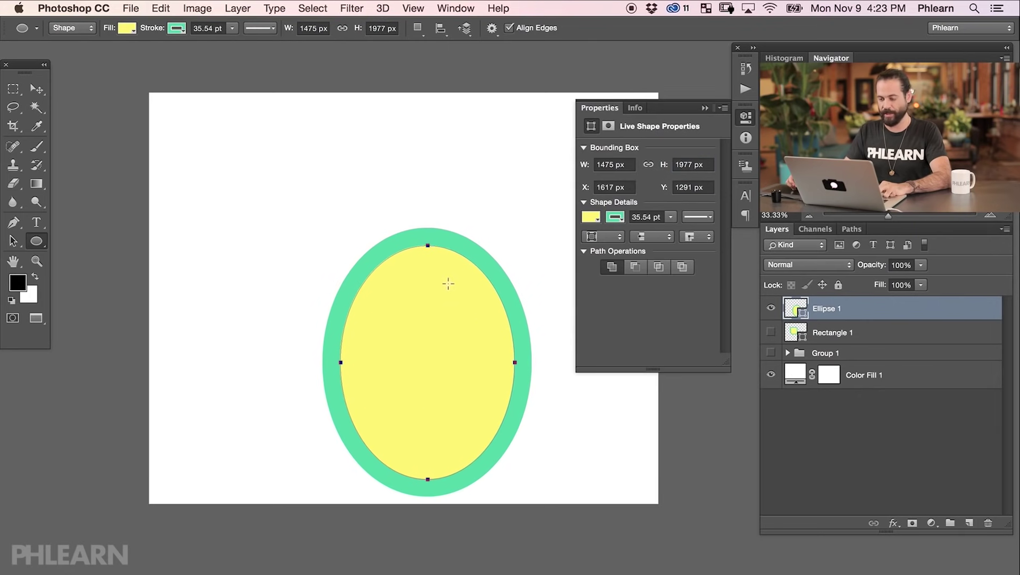
{"action": "key", "text": "super+z"}
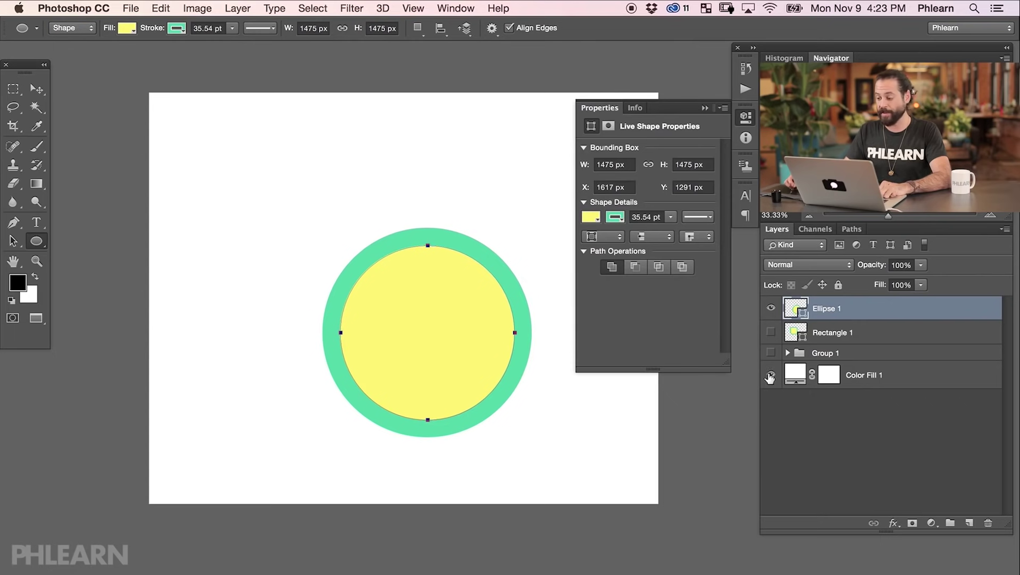
{"action": "left_click", "coordinate": [771, 332]}
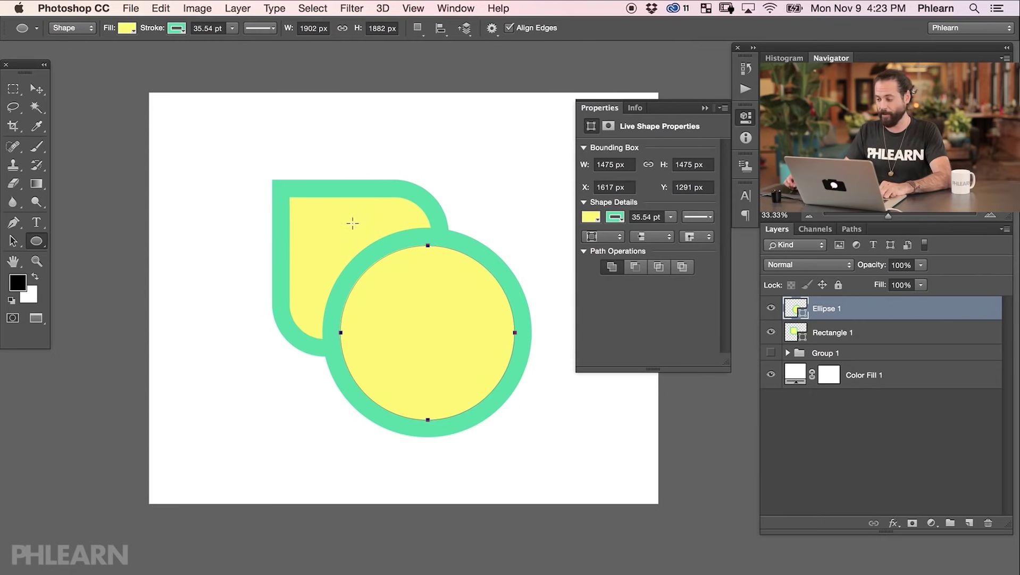
Step: Toggle the ellipse layer off and back on, and hide the rectangle layer
{"action": "left_click", "coordinate": [771, 308]}
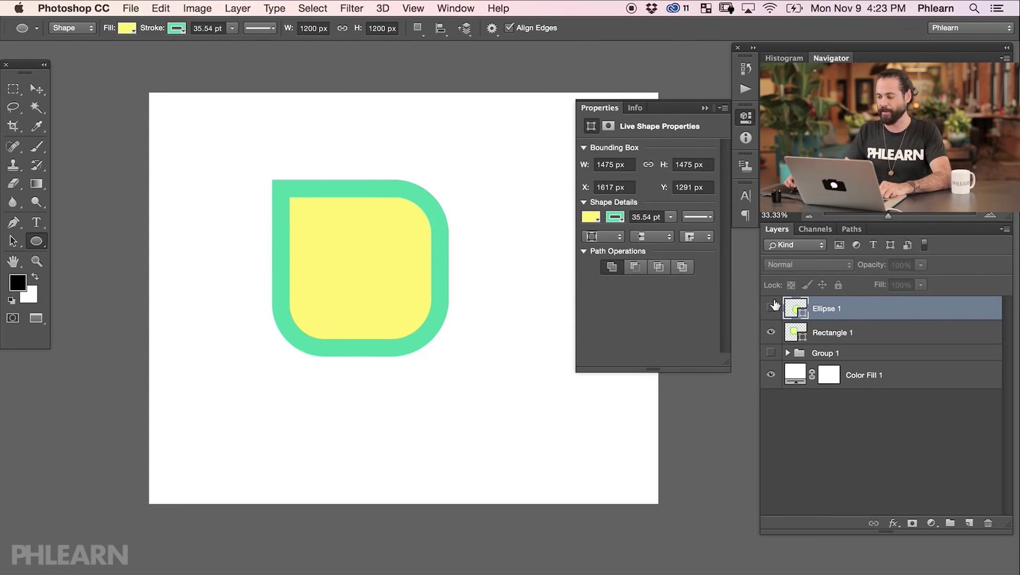
{"action": "left_click", "coordinate": [773, 306]}
{"action": "left_click", "coordinate": [773, 332]}
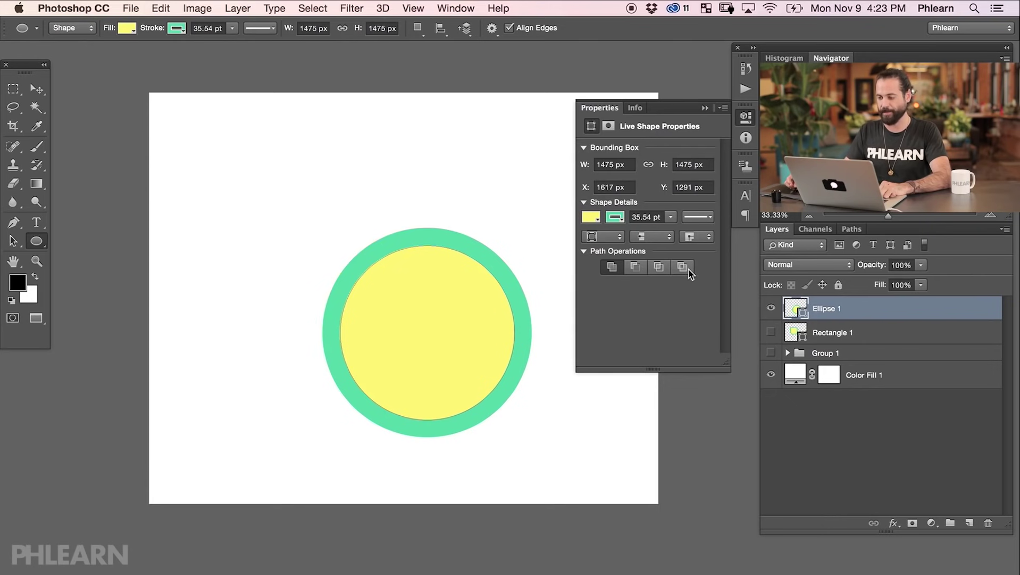
Step: Try the dashed preset on the circle's stroke, switch to the dotted preset, and align the stroke outside the path
{"action": "left_click", "coordinate": [705, 218]}
{"action": "left_click", "coordinate": [607, 282]}
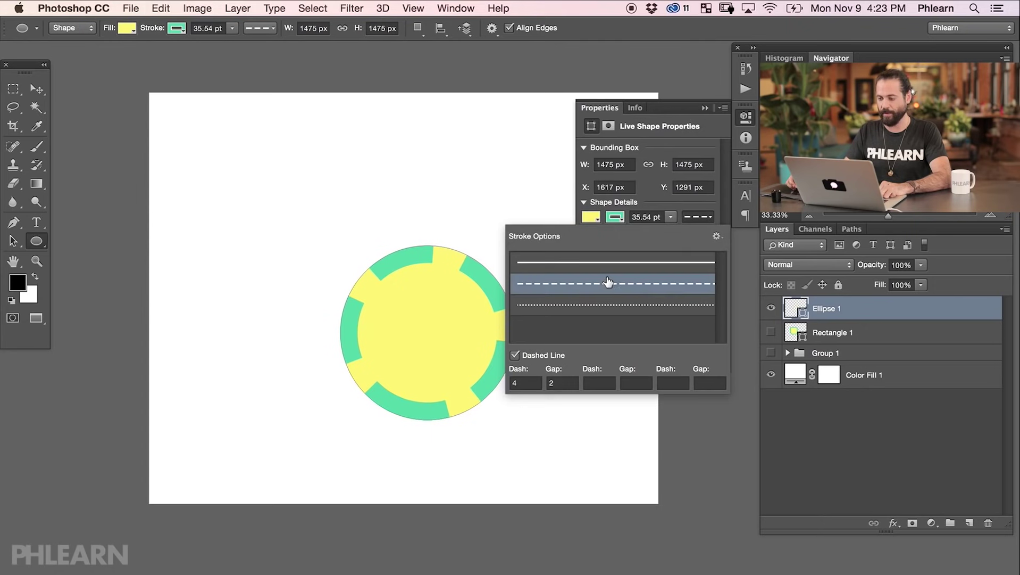
{"action": "left_click", "coordinate": [606, 305]}
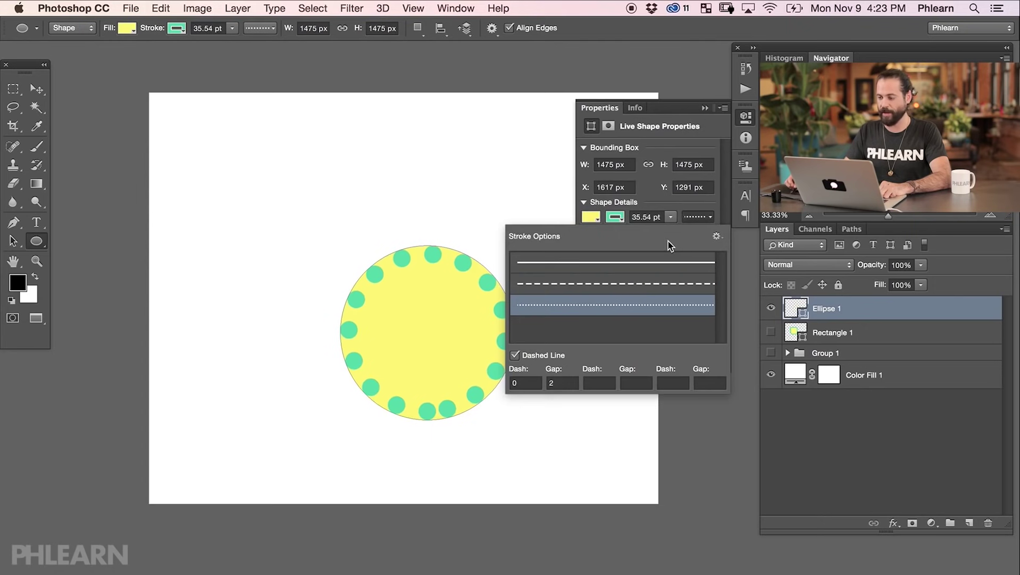
{"action": "left_click", "coordinate": [712, 215]}
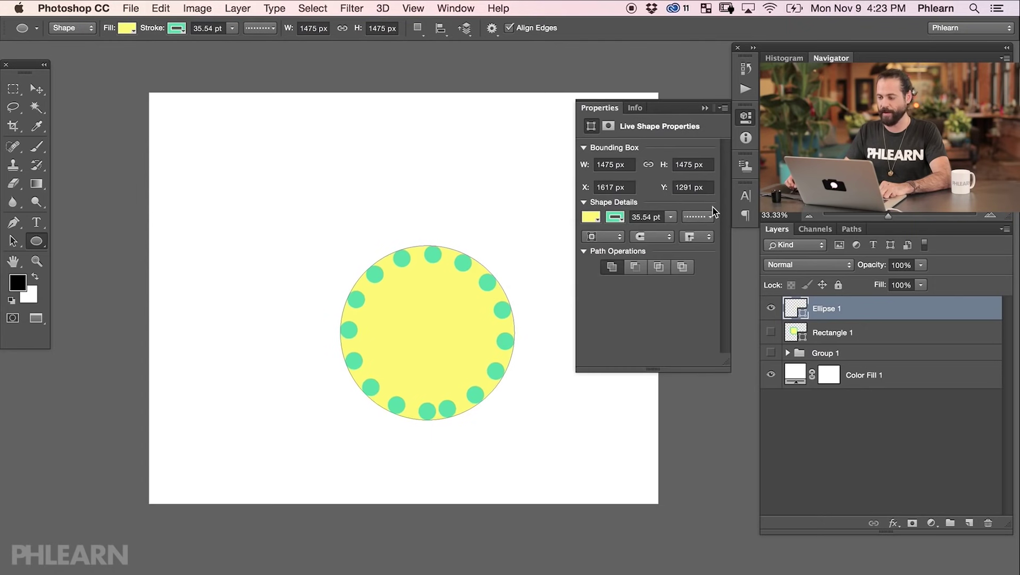
{"action": "left_click", "coordinate": [611, 236]}
{"action": "left_click", "coordinate": [605, 258]}
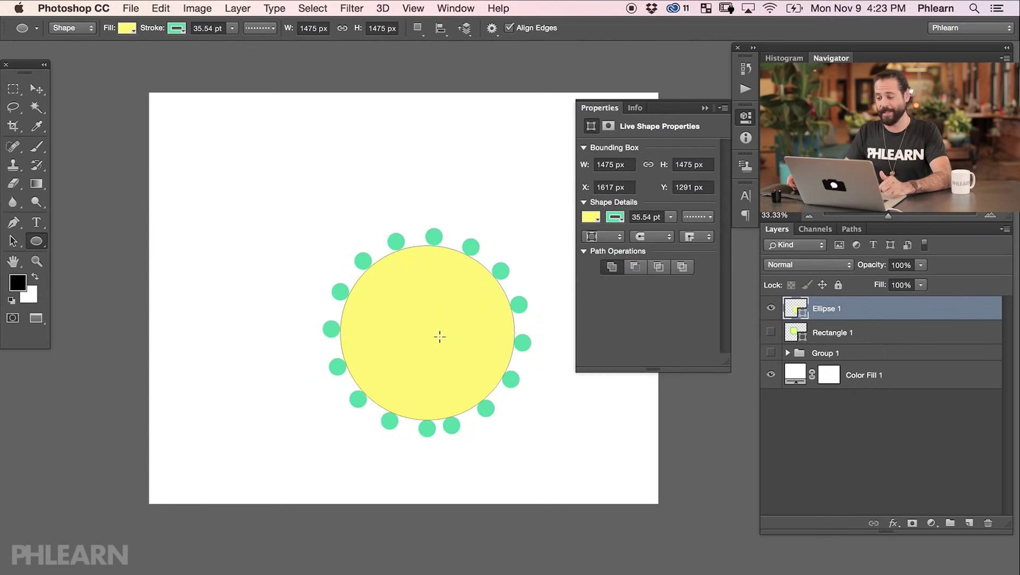
Step: Draw a smaller, slightly tall ellipse overlapping the upper-left edge of the circle
{"action": "left_click_drag", "start_coordinate": [337, 181], "coordinate": [422, 272]}
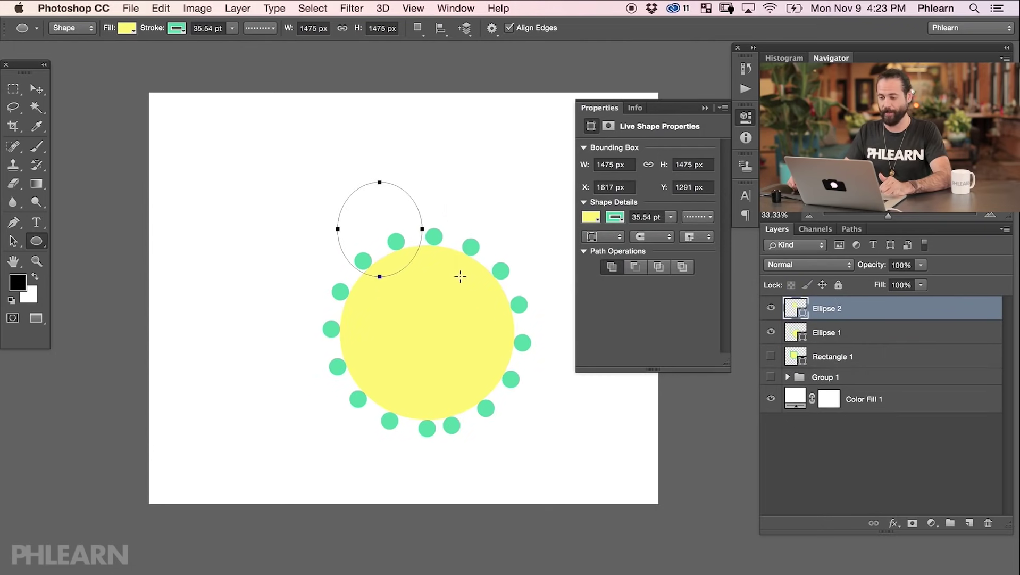
Step: Draw a small tall ellipse about 393 by 592 px above the circle's upper right, with a solid stroke aligned to center
{"action": "left_click_drag", "start_coordinate": [467, 179], "coordinate": [513, 249]}
{"action": "left_click", "coordinate": [706, 217]}
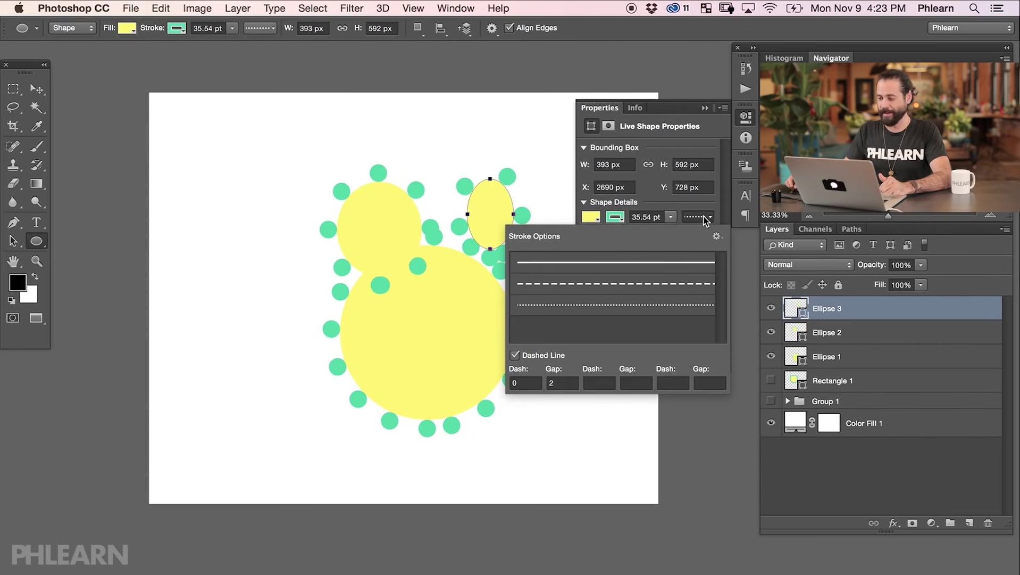
{"action": "left_click", "coordinate": [671, 263]}
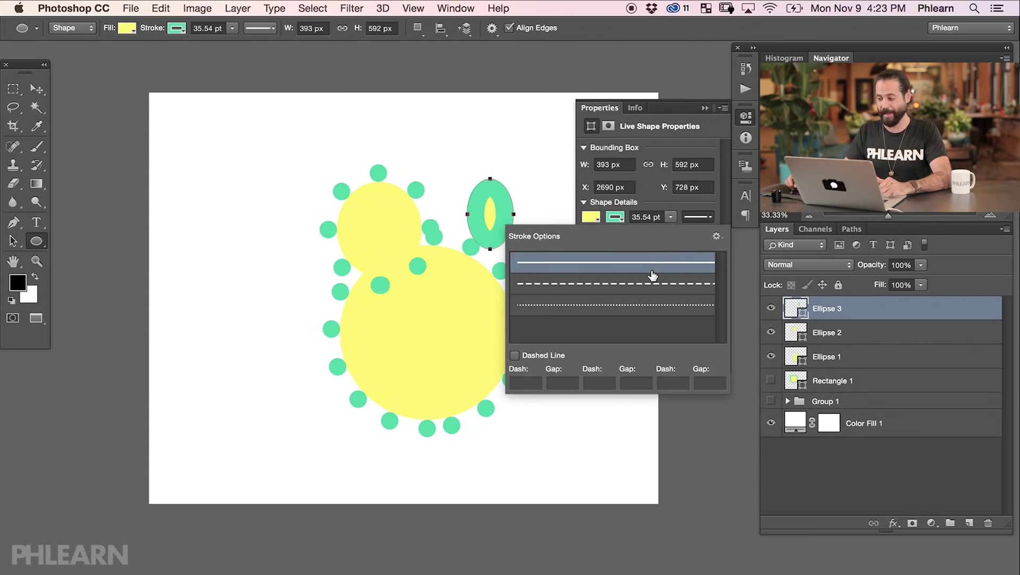
{"action": "left_click", "coordinate": [669, 204]}
{"action": "left_click", "coordinate": [604, 237]}
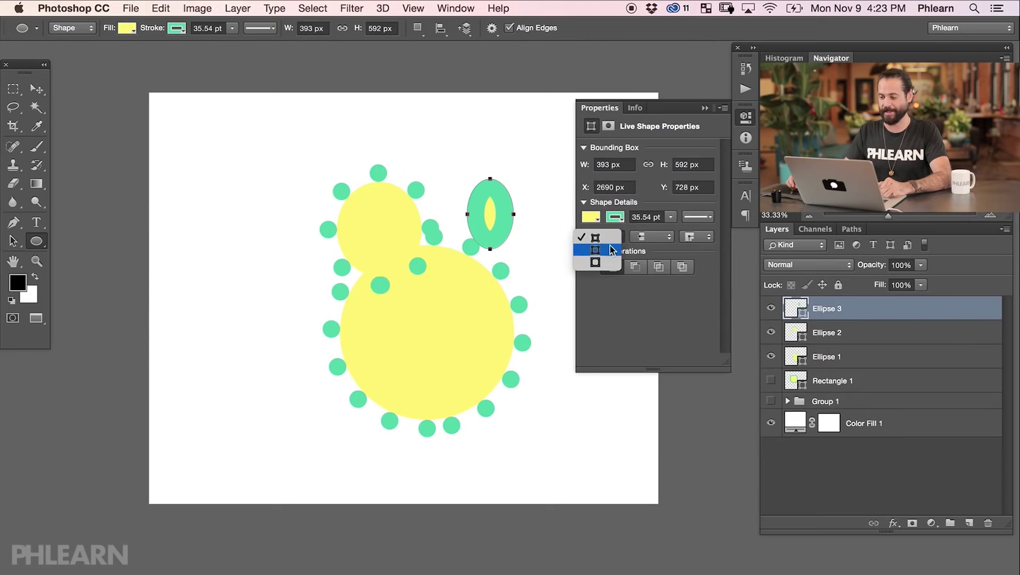
{"action": "left_click", "coordinate": [607, 250]}
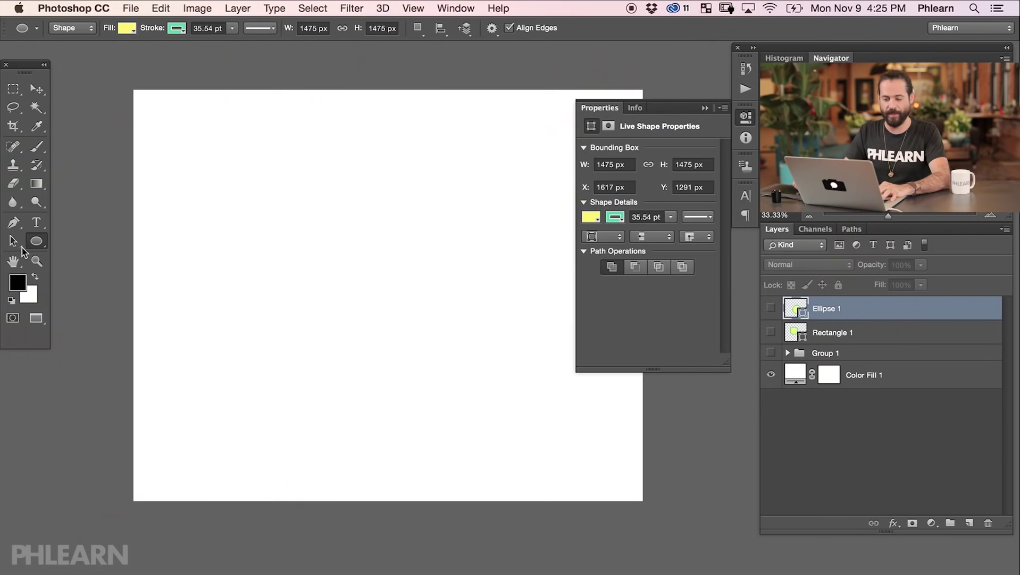
Step: Draw two overlapping three-sided polygons: one pointing right, about 1079 by 1246 px, and a larger upright one, about 1895 by 1641 px
{"action": "left_click", "coordinate": [34, 245]}
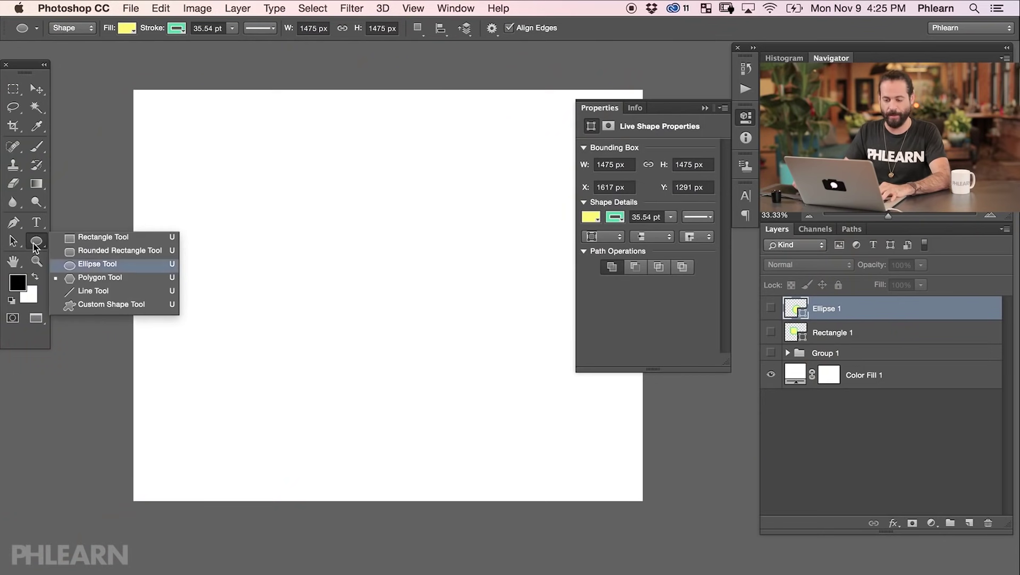
{"action": "left_click", "coordinate": [105, 279]}
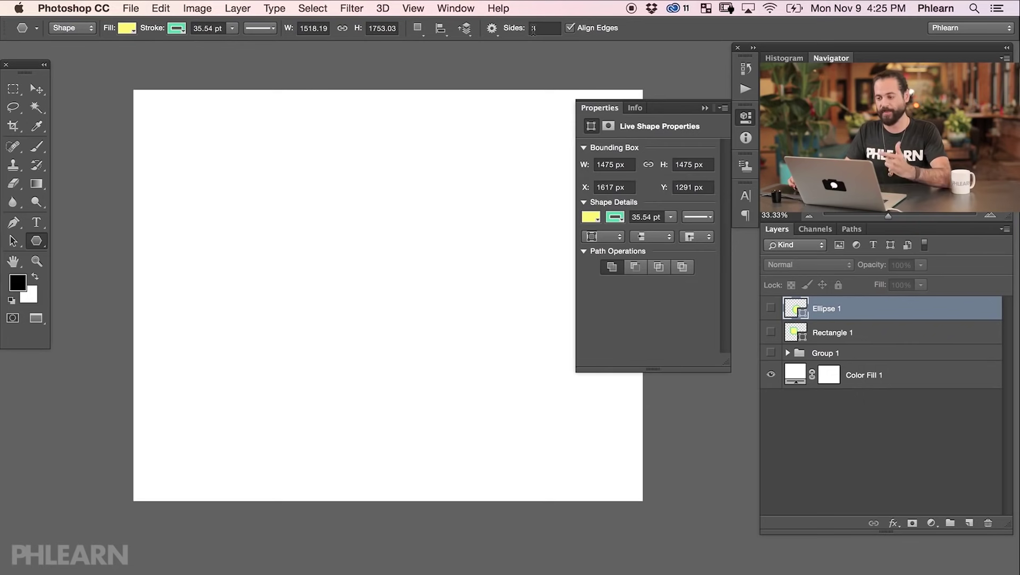
{"action": "mouse_move", "coordinate": [286, 226]}
{"action": "left_mouse_down"}
{"action": "mouse_move", "coordinate": [370, 296]}
{"action": "mouse_move", "coordinate": [400, 265]}
{"action": "mouse_move", "coordinate": [395, 306]}
{"action": "mouse_move", "coordinate": [302, 318]}
{"action": "mouse_move", "coordinate": [379, 245]}
{"action": "mouse_move", "coordinate": [400, 277]}
{"action": "mouse_move", "coordinate": [299, 313]}
{"action": "mouse_move", "coordinate": [237, 206]}
{"action": "mouse_move", "coordinate": [353, 211]}
{"action": "mouse_move", "coordinate": [310, 298]}
{"action": "mouse_move", "coordinate": [341, 305]}
{"action": "mouse_move", "coordinate": [300, 173]}
{"action": "mouse_move", "coordinate": [338, 277]}
{"action": "mouse_move", "coordinate": [324, 284]}
{"action": "mouse_move", "coordinate": [344, 258]}
{"action": "mouse_move", "coordinate": [355, 210]}
{"action": "mouse_move", "coordinate": [341, 151]}
{"action": "mouse_move", "coordinate": [323, 169]}
{"action": "mouse_move", "coordinate": [285, 150]}
{"action": "mouse_move", "coordinate": [389, 212]}
{"action": "mouse_move", "coordinate": [320, 195]}
{"action": "mouse_move", "coordinate": [269, 164]}
{"action": "mouse_move", "coordinate": [277, 134]}
{"action": "mouse_move", "coordinate": [290, 196]}
{"action": "mouse_move", "coordinate": [375, 221]}
{"action": "left_mouse_up"}
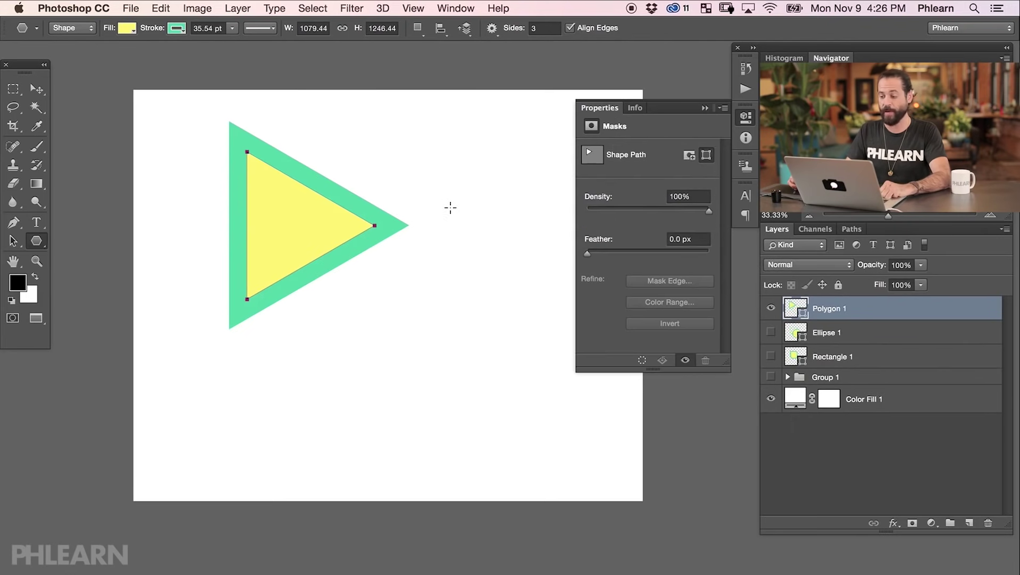
{"action": "left_click", "coordinate": [771, 333]}
{"action": "left_click", "coordinate": [771, 333]}
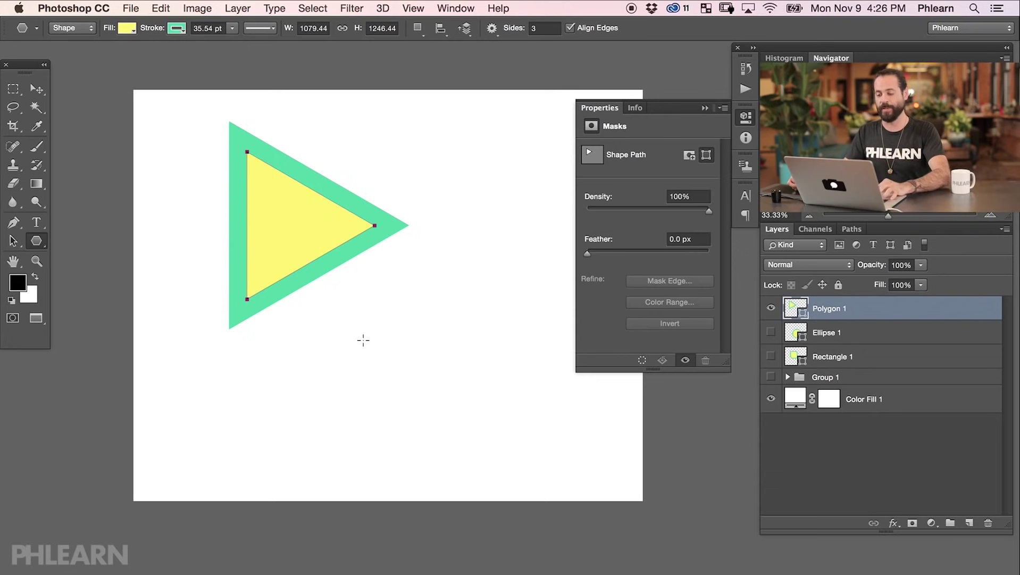
{"action": "mouse_move", "coordinate": [306, 367]}
{"action": "left_mouse_down"}
{"action": "mouse_move", "coordinate": [335, 292]}
{"action": "mouse_move", "coordinate": [335, 221]}
{"action": "mouse_move", "coordinate": [301, 237]}
{"action": "left_mouse_up"}
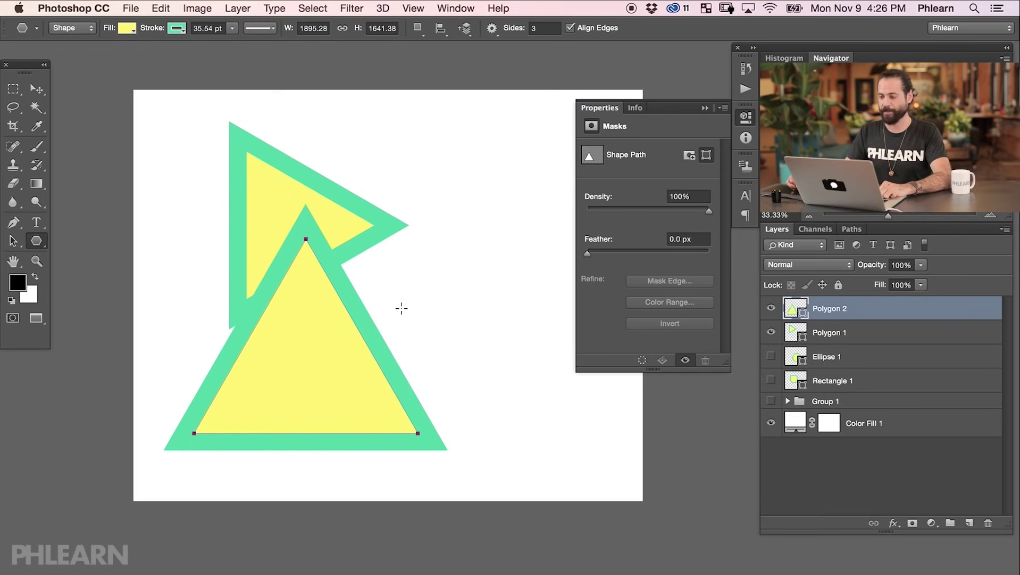
Step: Draw two overlapping 10-sided polygons, about 1491 by 1568 px and 1570 by 1522 px, over the triangles
{"action": "left_click", "coordinate": [515, 31]}
{"action": "type", "text": "10"}
{"action": "key", "text": "Return"}
{"action": "mouse_move", "coordinate": [494, 224]}
{"action": "left_mouse_down"}
{"action": "mouse_move", "coordinate": [465, 271]}
{"action": "mouse_move", "coordinate": [509, 316]}
{"action": "mouse_move", "coordinate": [482, 326]}
{"action": "left_mouse_up"}
{"action": "mouse_move", "coordinate": [385, 282]}
{"action": "left_mouse_down"}
{"action": "mouse_move", "coordinate": [437, 264]}
{"action": "mouse_move", "coordinate": [490, 218]}
{"action": "left_mouse_up"}
Step: Replace the ten-sided polygons with an upright 5-sided polygon about 1488 by 1415 px, and hide both triangle layers
{"action": "left_click_drag", "start_coordinate": [521, 34], "coordinate": [511, 38]}
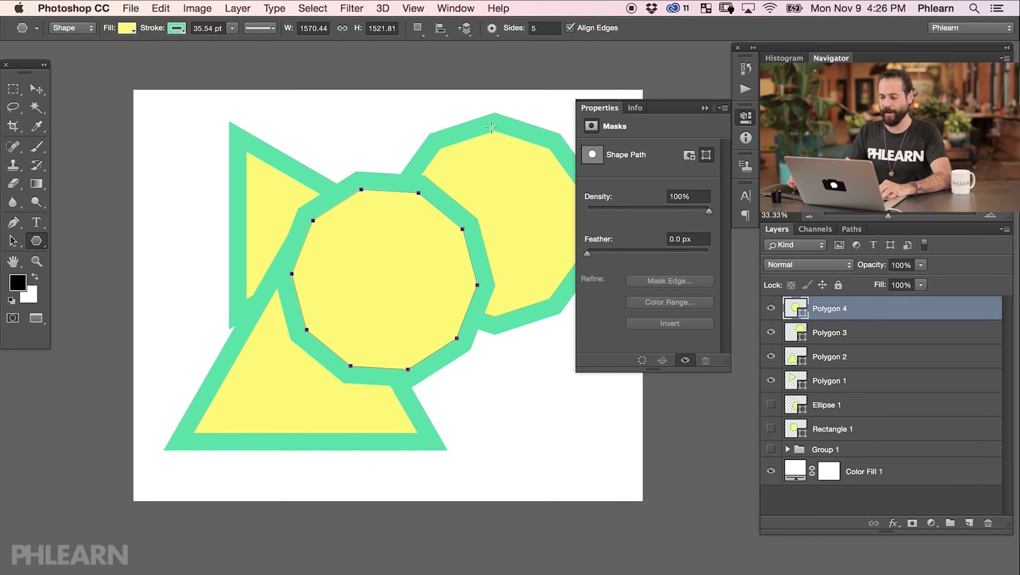
{"action": "key", "text": "super+z"}
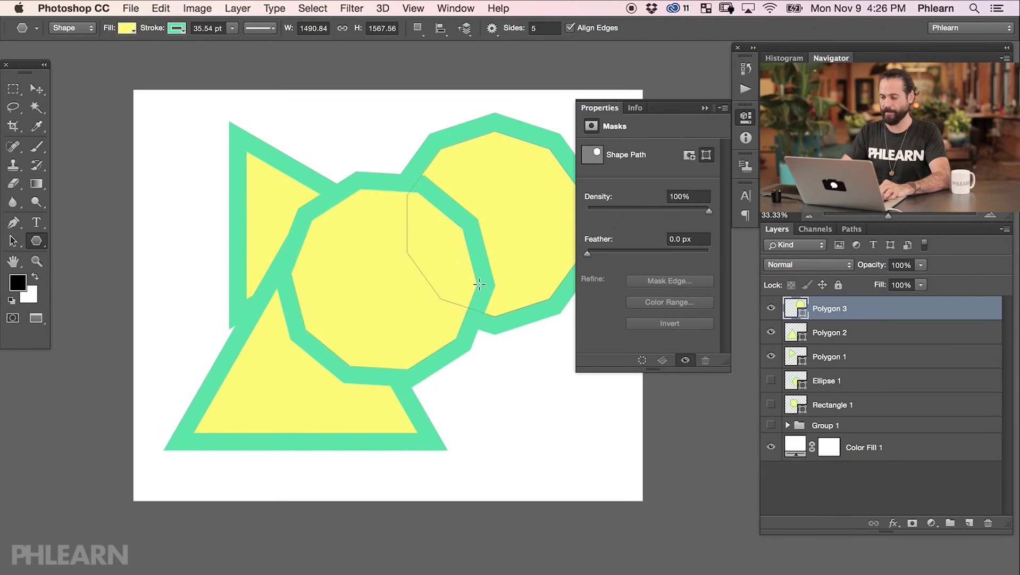
{"action": "key", "text": "super+alt+z"}
{"action": "key", "text": "super+alt+z"}
{"action": "left_click_drag", "start_coordinate": [447, 243], "coordinate": [447, 151]}
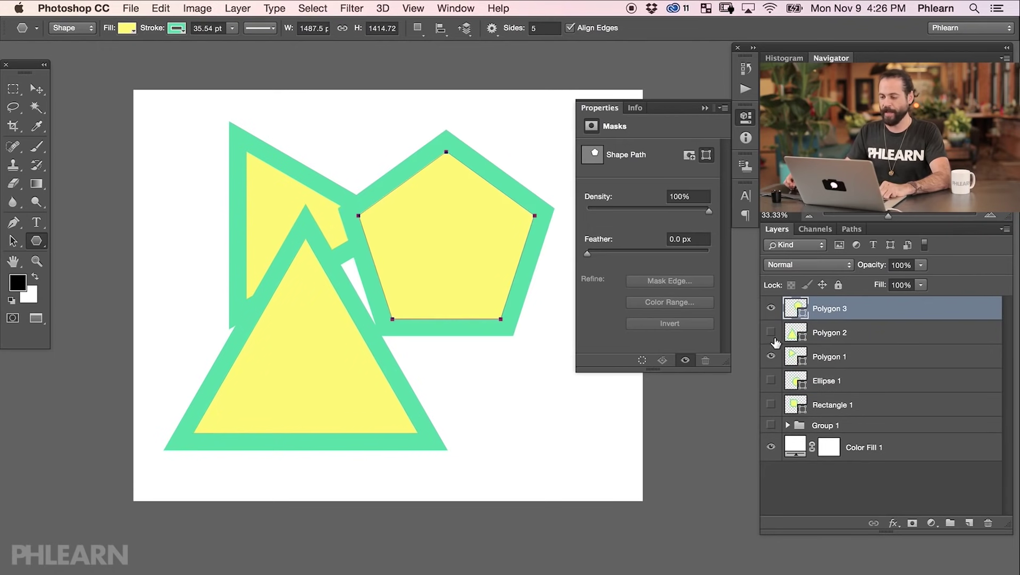
{"action": "left_click_drag", "start_coordinate": [771, 332], "coordinate": [771, 356]}
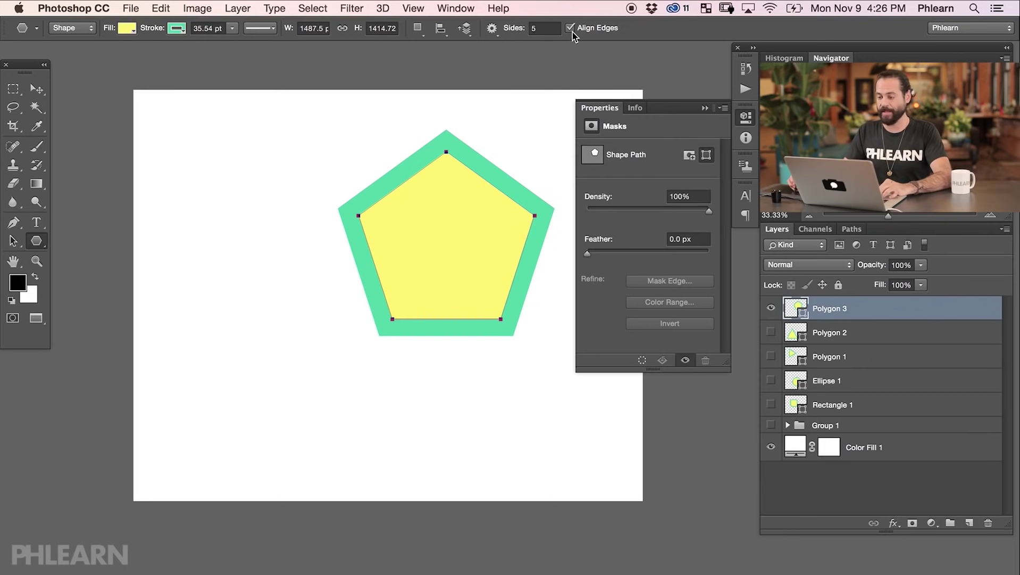
Step: Enable Smooth Corners for the Polygon tool and draw a rounded five-sided shape about 1515 by 1513 px overlapping the pentagon's left side
{"action": "left_click", "coordinate": [493, 29]}
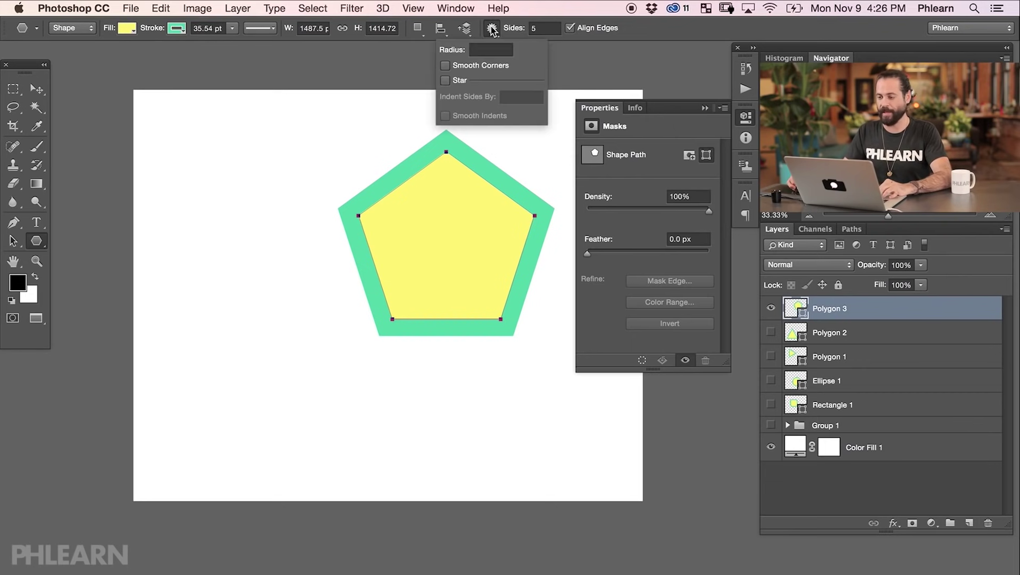
{"action": "left_click", "coordinate": [445, 66]}
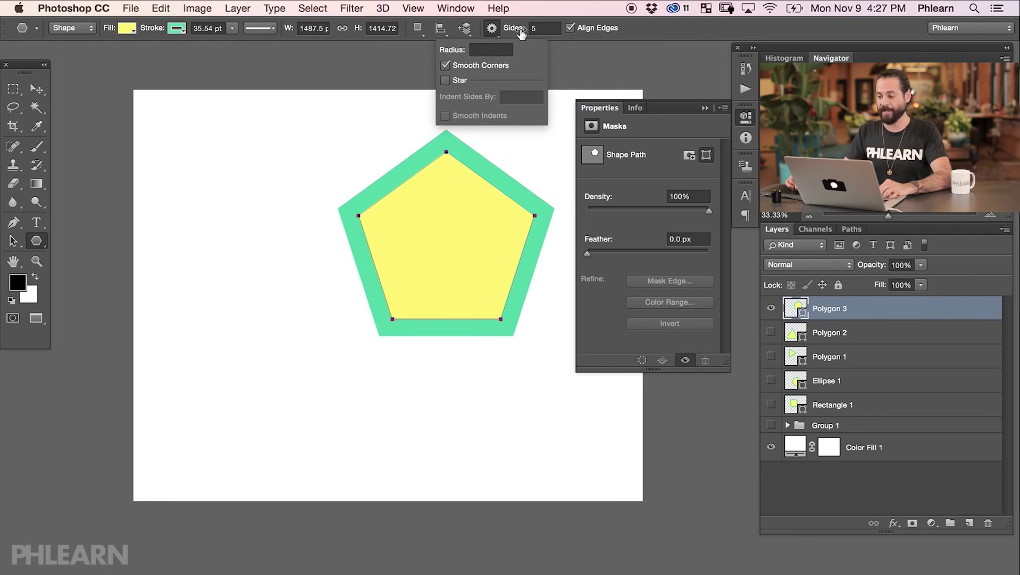
{"action": "left_click", "coordinate": [568, 66]}
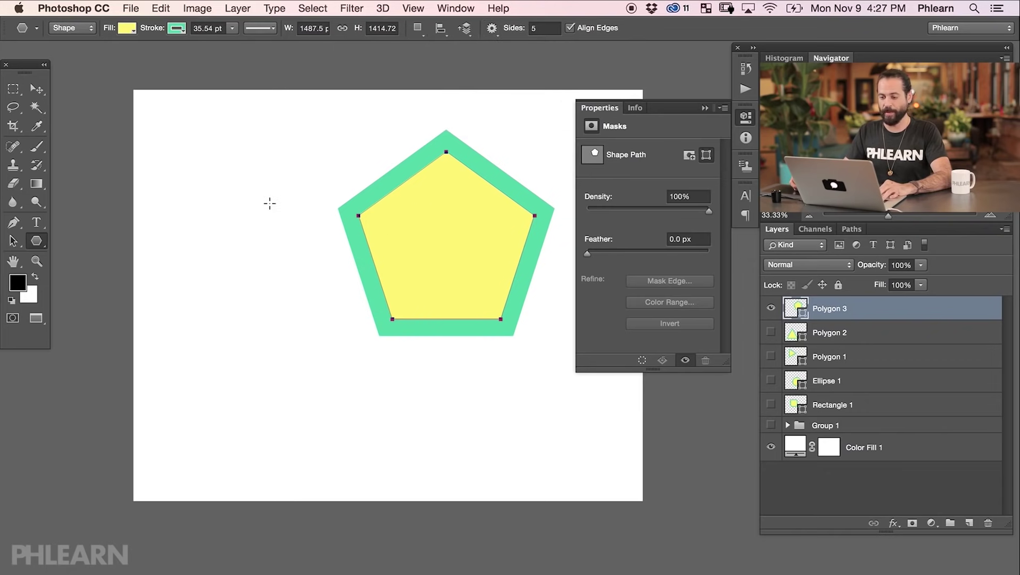
{"action": "left_click_drag", "start_coordinate": [246, 149], "coordinate": [303, 227]}
{"action": "key", "text": "ctrl+z"}
{"action": "left_click_drag", "start_coordinate": [291, 193], "coordinate": [274, 172]}
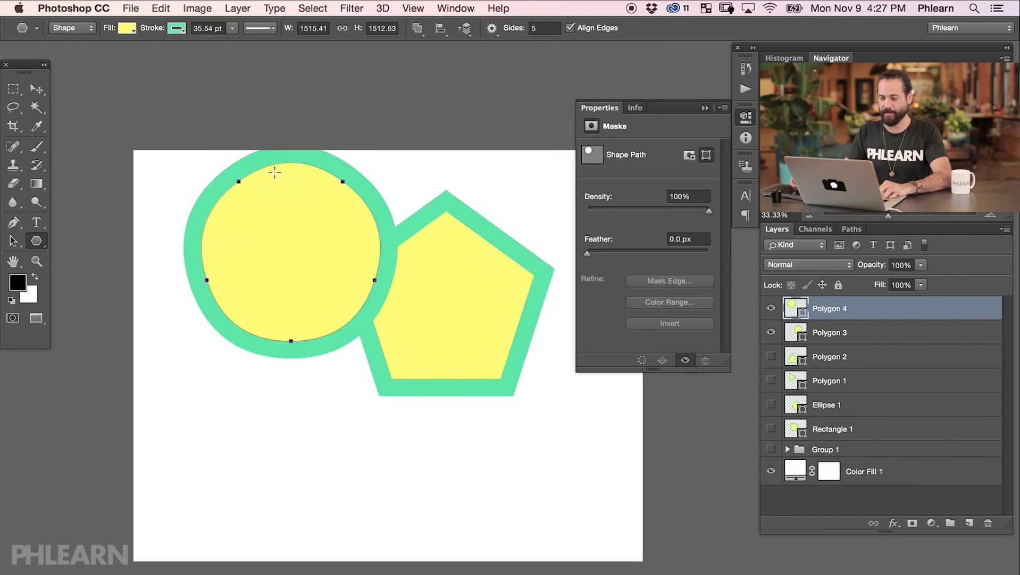
Step: Move the rounded polygon down beside the pentagon, and undo both the move and the drawn shape
{"action": "key", "text": "v"}
{"action": "left_click_drag", "start_coordinate": [314, 258], "coordinate": [337, 292]}
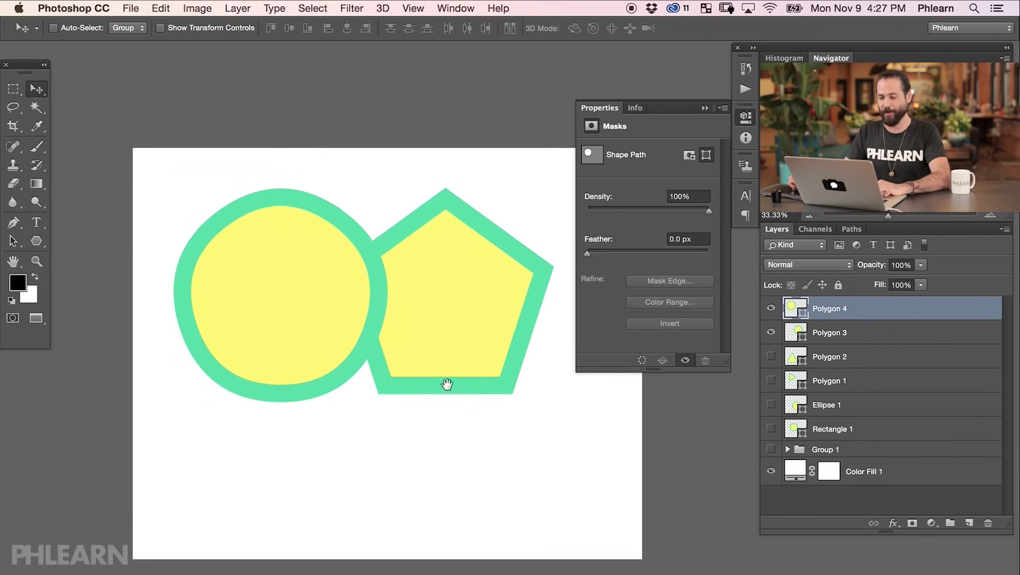
{"action": "left_click_drag", "start_coordinate": [447, 382], "coordinate": [406, 341]}
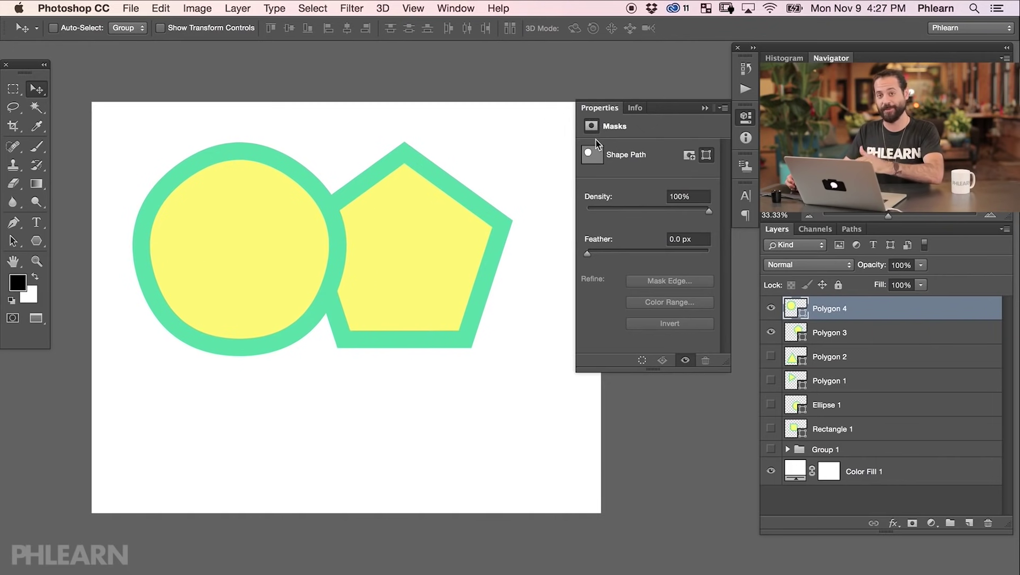
{"action": "key", "text": "super+alt+z"}
{"action": "key", "text": "super+alt+z"}
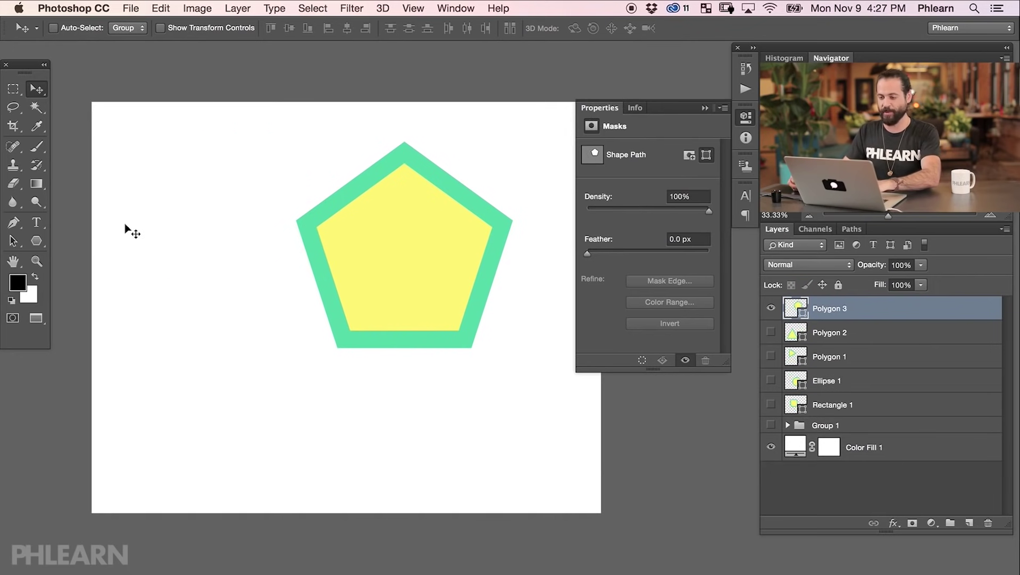
Step: Enable the Star option with 53% side indent and no Smooth Corners, draw a five-pointed star about 1505 by 1432 px, and undo it
{"action": "key", "text": "u"}
{"action": "double_click", "coordinate": [539, 28]}
{"action": "type", "text": "4"}
{"action": "left_click", "coordinate": [492, 29]}
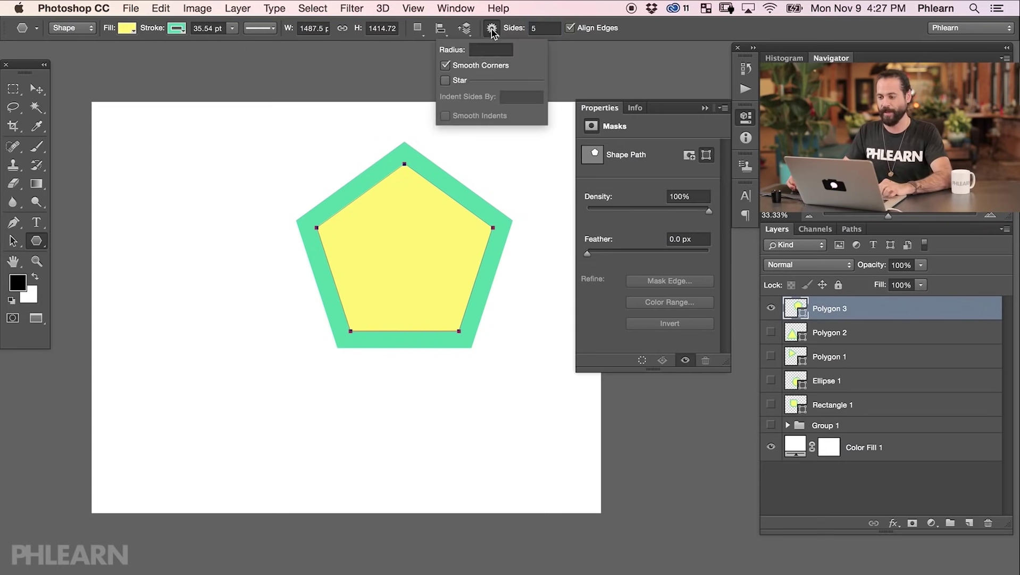
{"action": "left_click", "coordinate": [446, 80]}
{"action": "left_click_drag", "start_coordinate": [209, 234], "coordinate": [221, 135]}
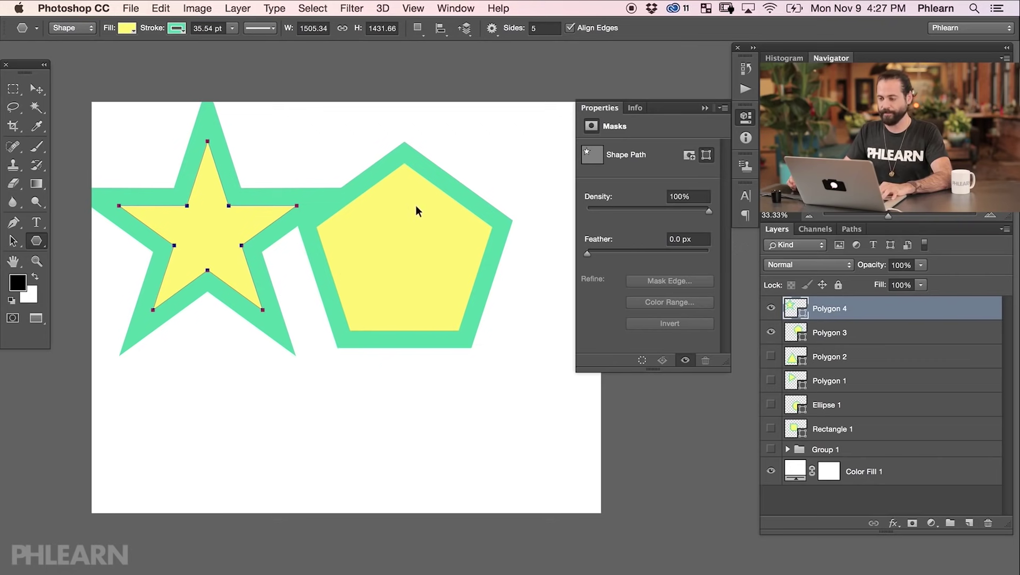
{"action": "key", "text": "ctrl+z"}
Step: Enable Smooth Indents, draw two test stars about 2417 by 2541 px and 1013 by 1015 px, and undo both
{"action": "left_click", "coordinate": [490, 31]}
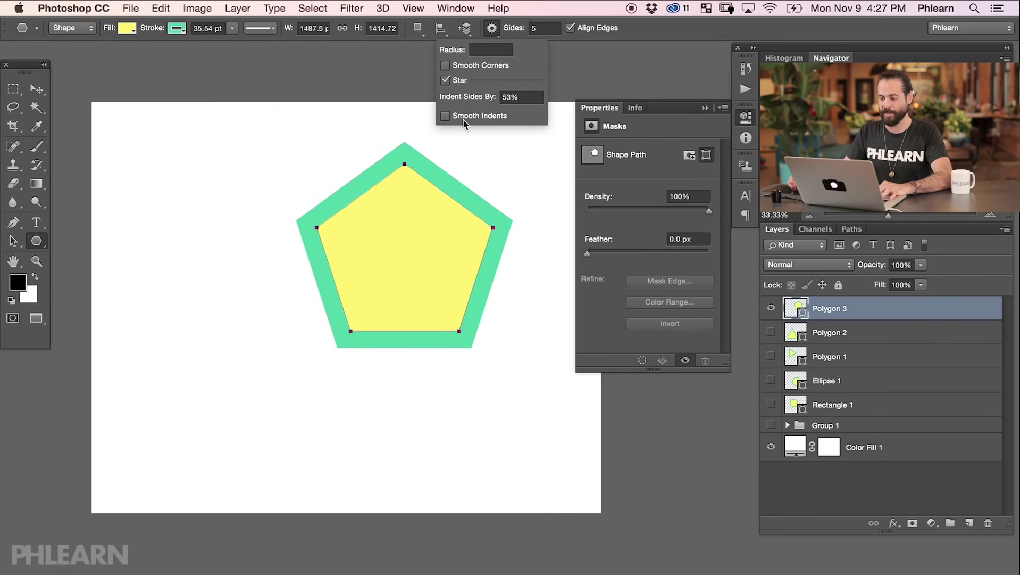
{"action": "left_click_drag", "start_coordinate": [264, 259], "coordinate": [124, 234]}
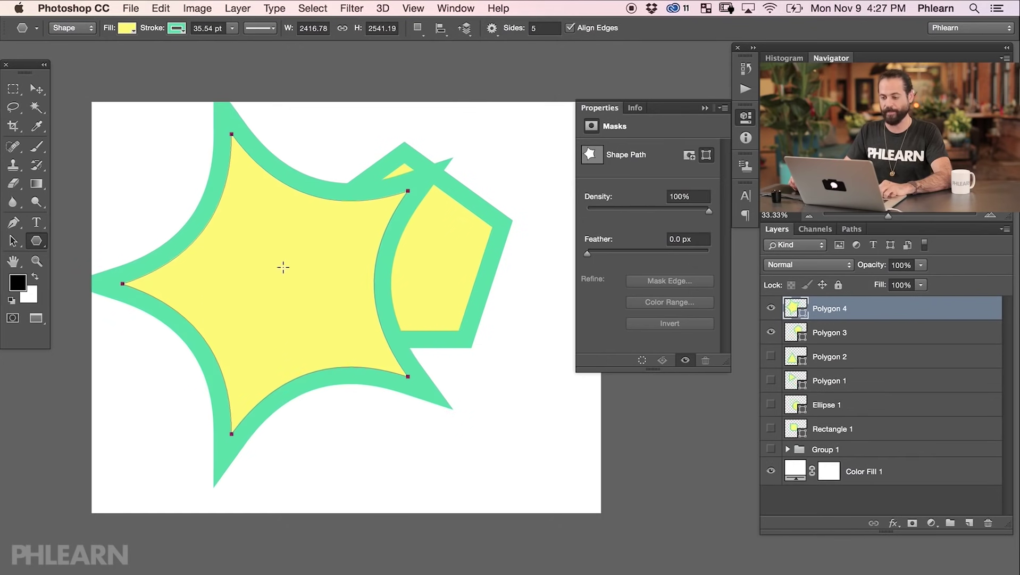
{"action": "left_click_drag", "start_coordinate": [453, 290], "coordinate": [486, 236]}
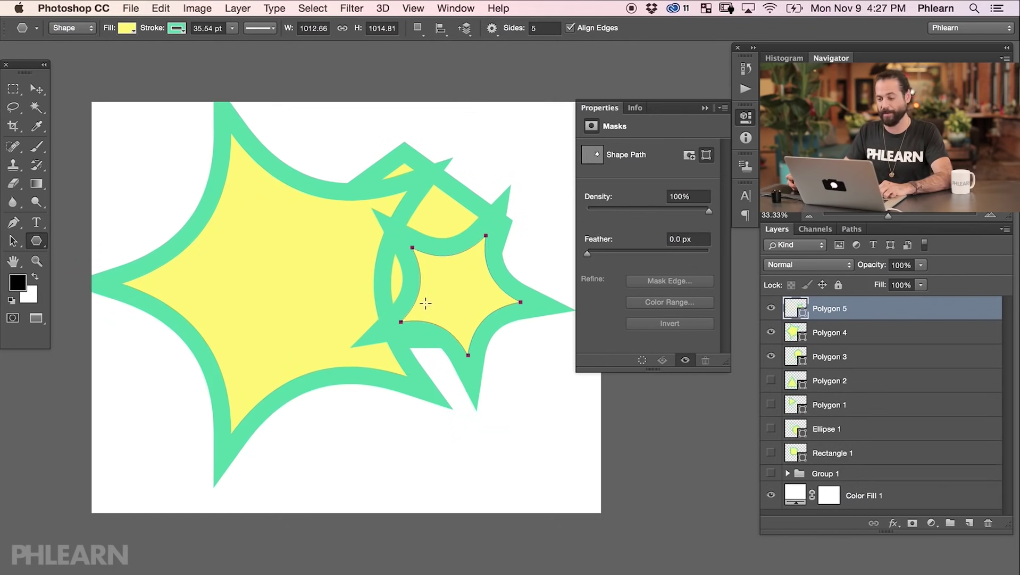
{"action": "key", "text": "super+z"}
{"action": "key", "text": "super+z"}
Step: Enable Smooth Corners along with Smooth Indents, and draw a rounded five-pointed star about 1985 by 1893 px left of the pentagon
{"action": "left_click", "coordinate": [492, 27]}
{"action": "left_click", "coordinate": [474, 65]}
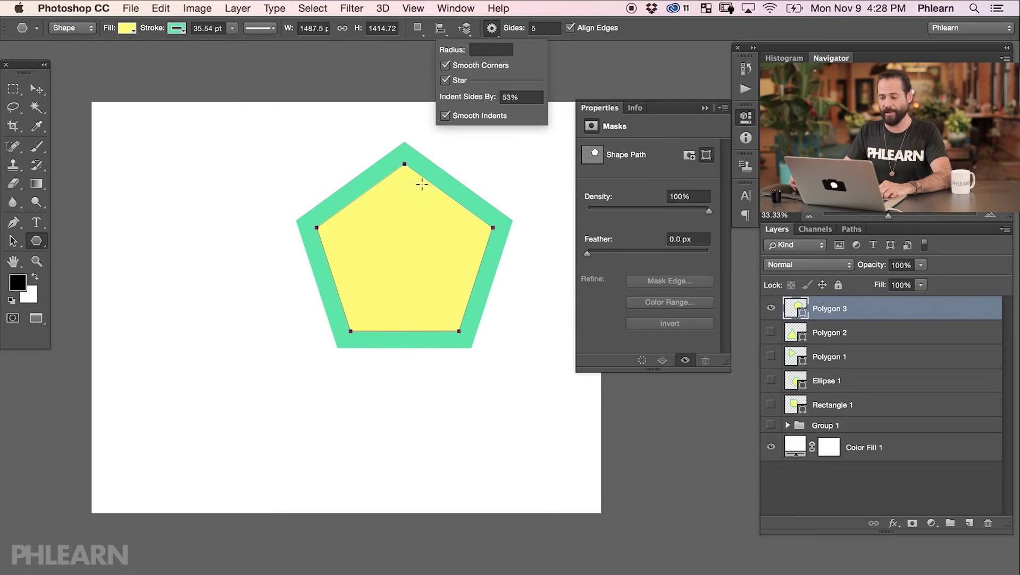
{"action": "left_click_drag", "start_coordinate": [260, 281], "coordinate": [334, 423]}
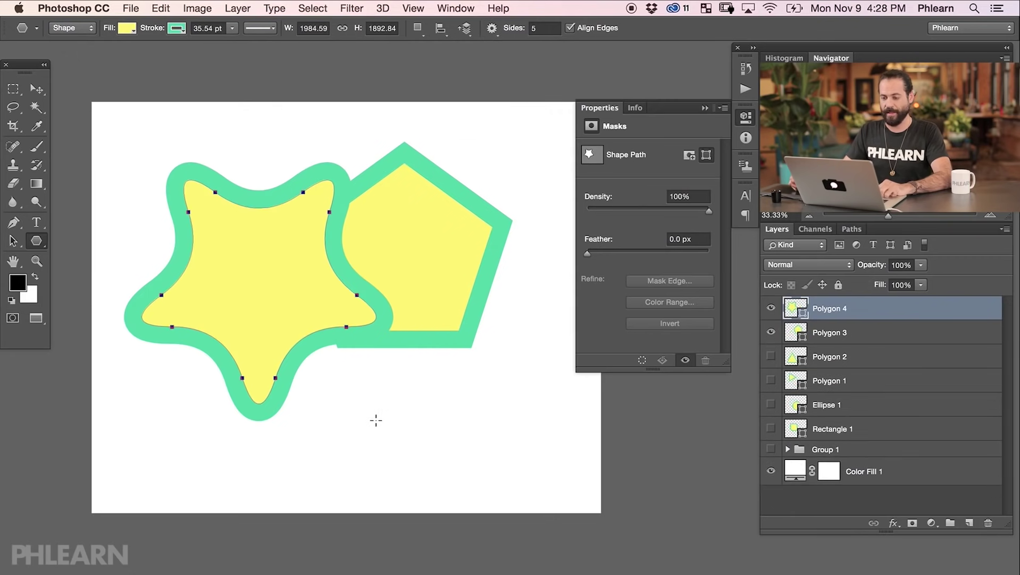
Step: Set the polygon sides to 8 and draw two nested rounded stars over the pentagon, about 1652 px and 751 px wide
{"action": "left_click", "coordinate": [536, 28]}
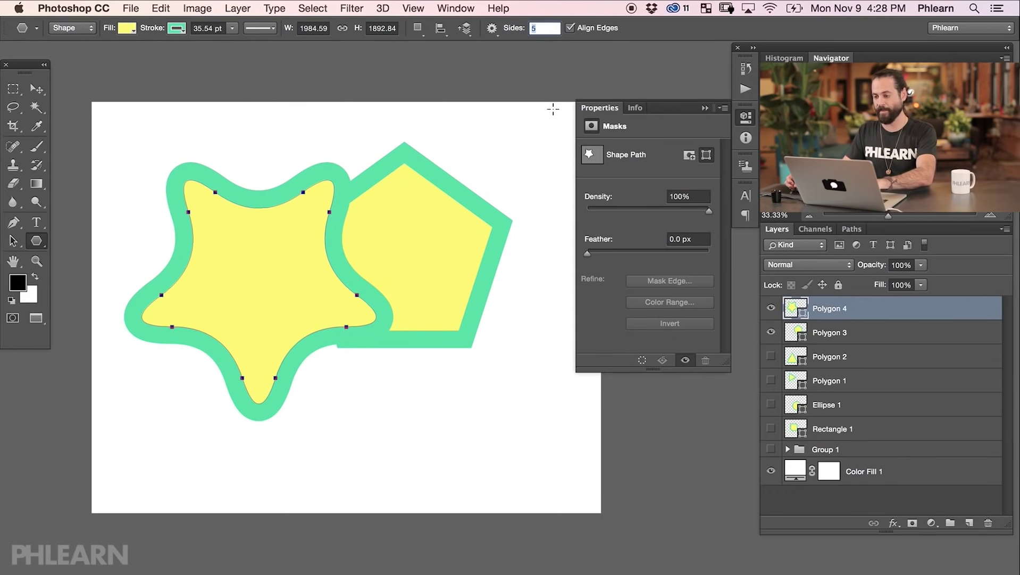
{"action": "type", "text": "8"}
{"action": "left_click_drag", "start_coordinate": [442, 286], "coordinate": [535, 384]}
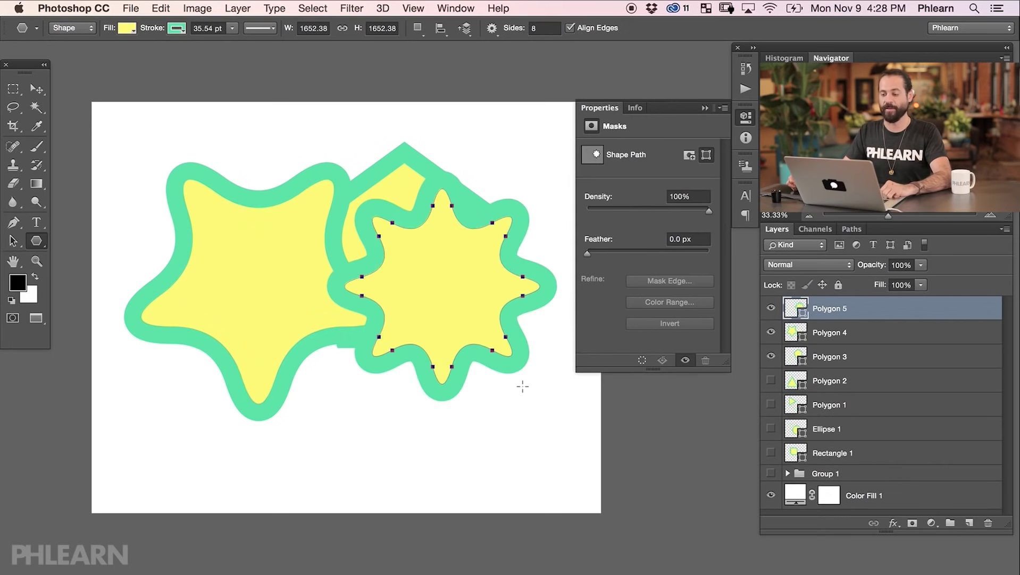
{"action": "left_click_drag", "start_coordinate": [437, 283], "coordinate": [473, 314]}
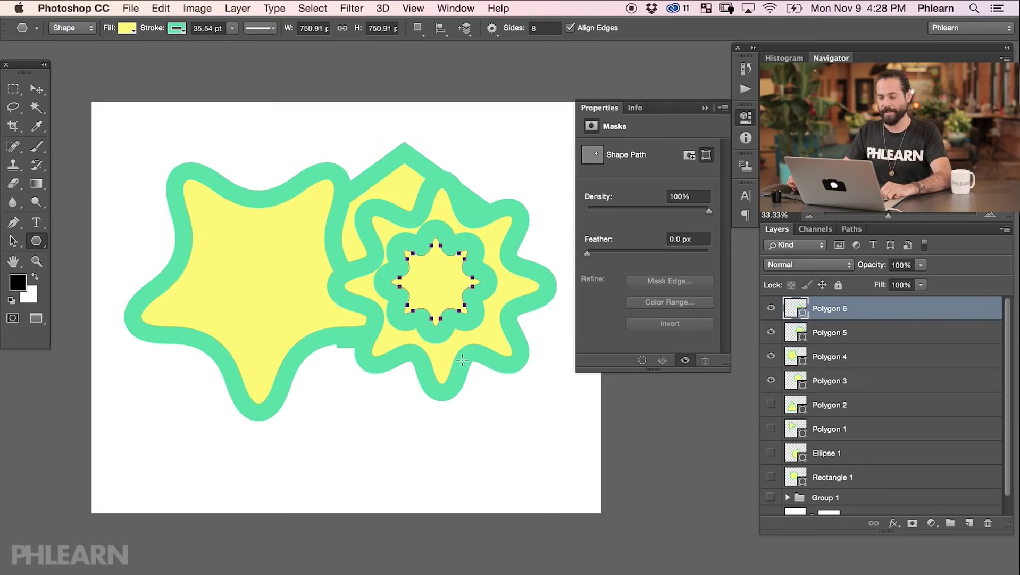
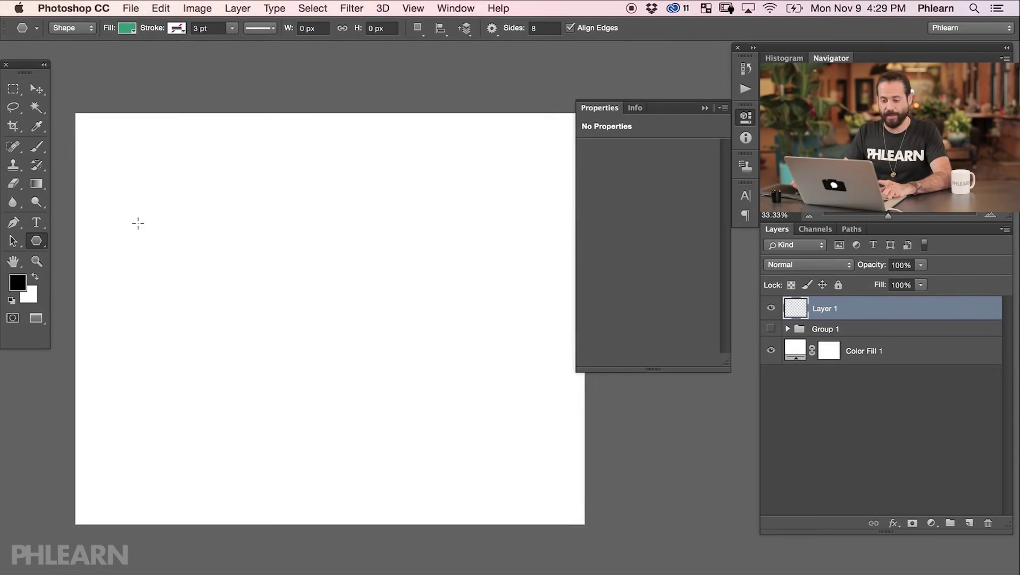
Step: Draw a green lightning bolt about 1083 by 1829 px in the middle of the canvas with the Custom Shape tool
{"action": "left_click_drag", "start_coordinate": [37, 244], "coordinate": [105, 307]}
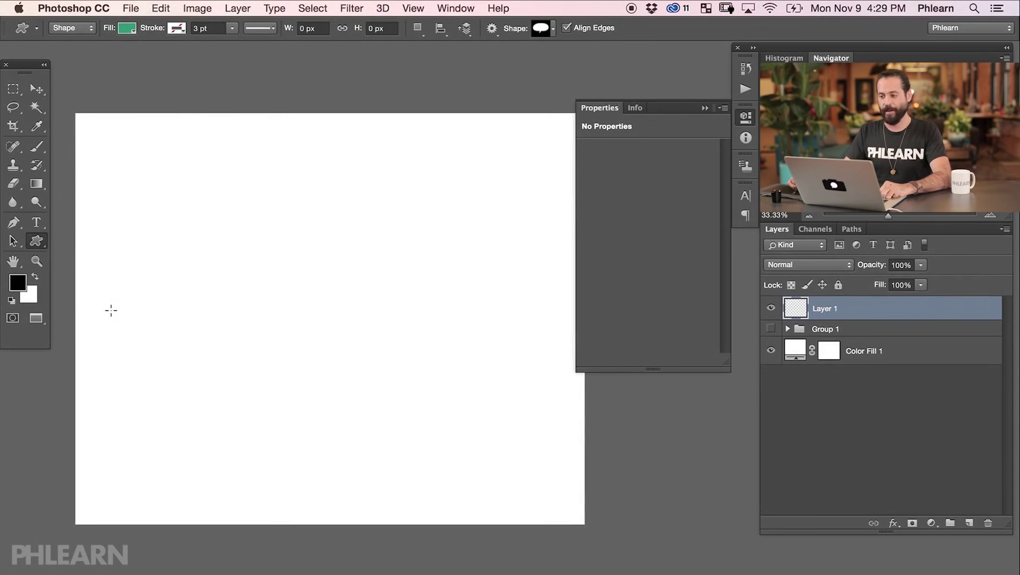
{"action": "left_click", "coordinate": [546, 31]}
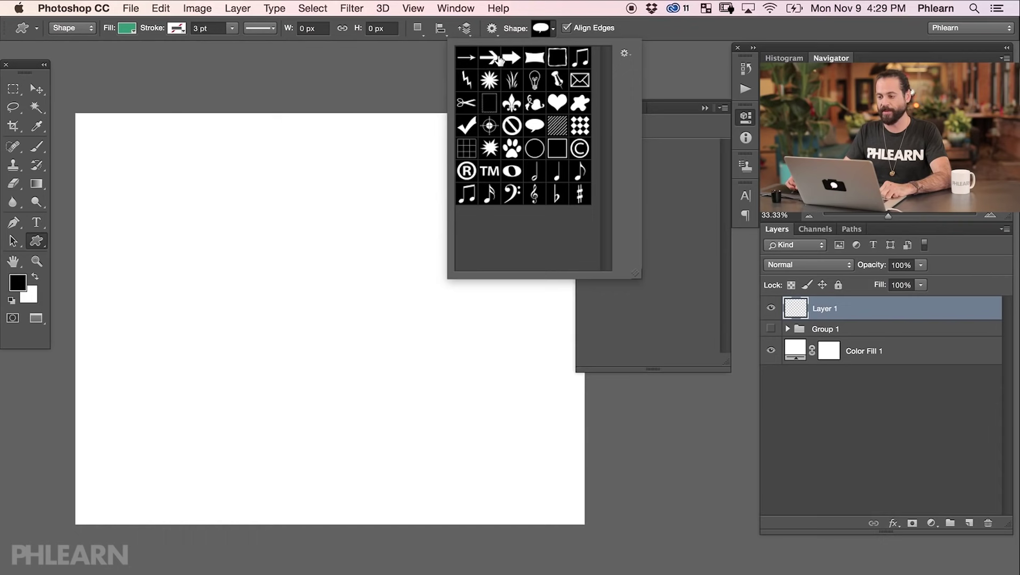
{"action": "left_click", "coordinate": [466, 81]}
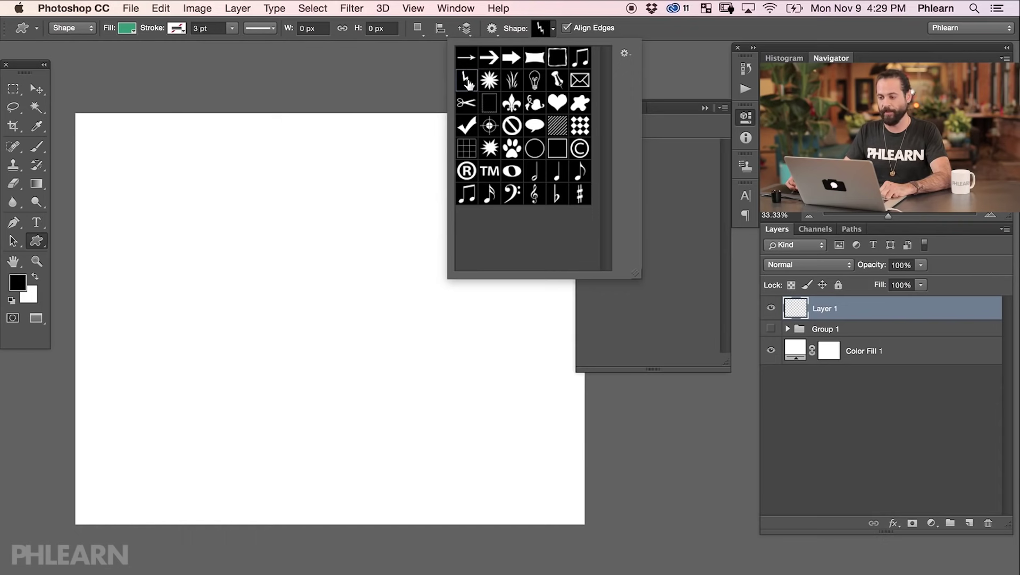
{"action": "left_click_drag", "start_coordinate": [260, 204], "coordinate": [390, 416]}
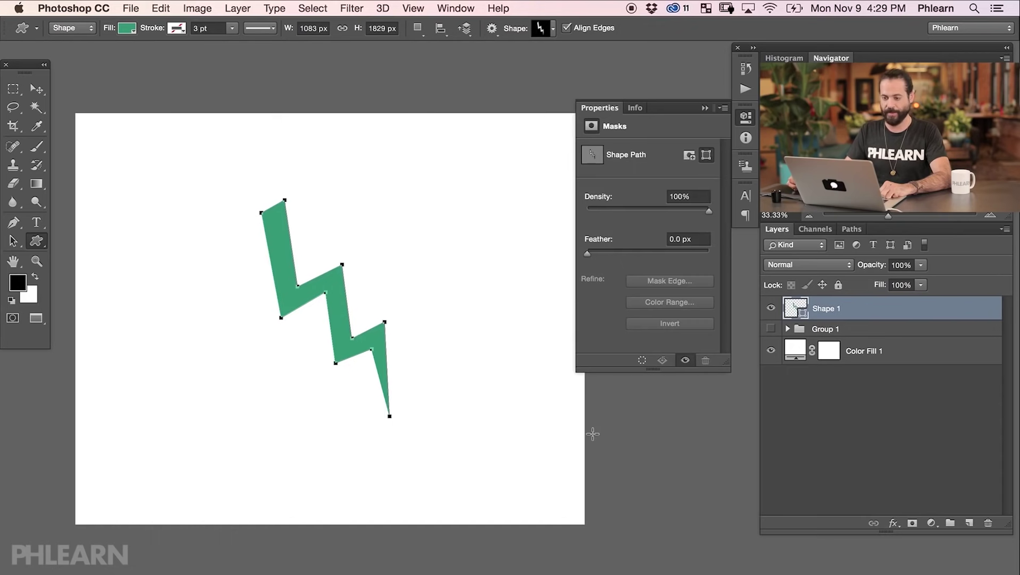
Step: Give the lightning bolt a light yellow stroke 9.73 pt thick
{"action": "left_click", "coordinate": [178, 32]}
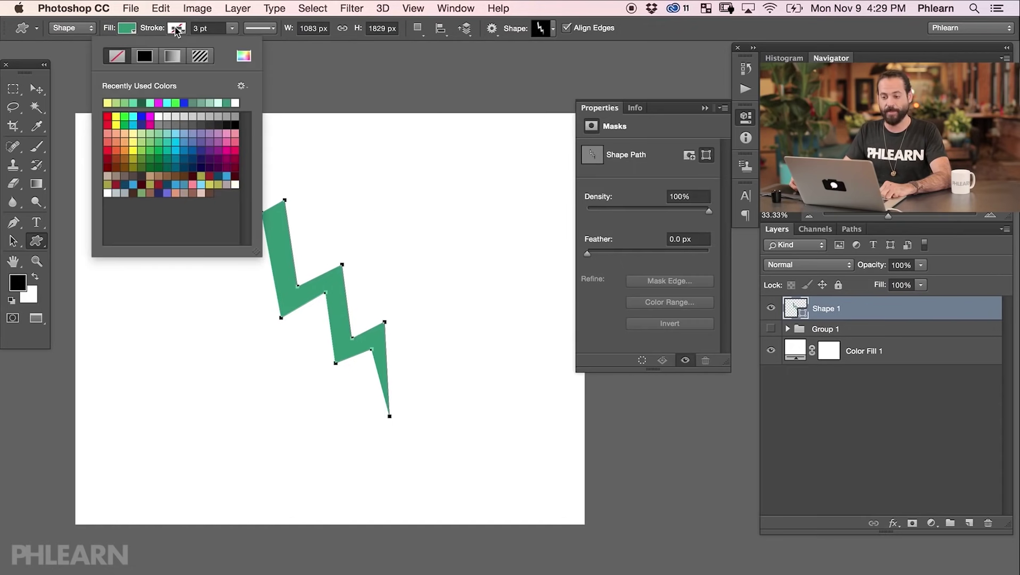
{"action": "left_click", "coordinate": [108, 102]}
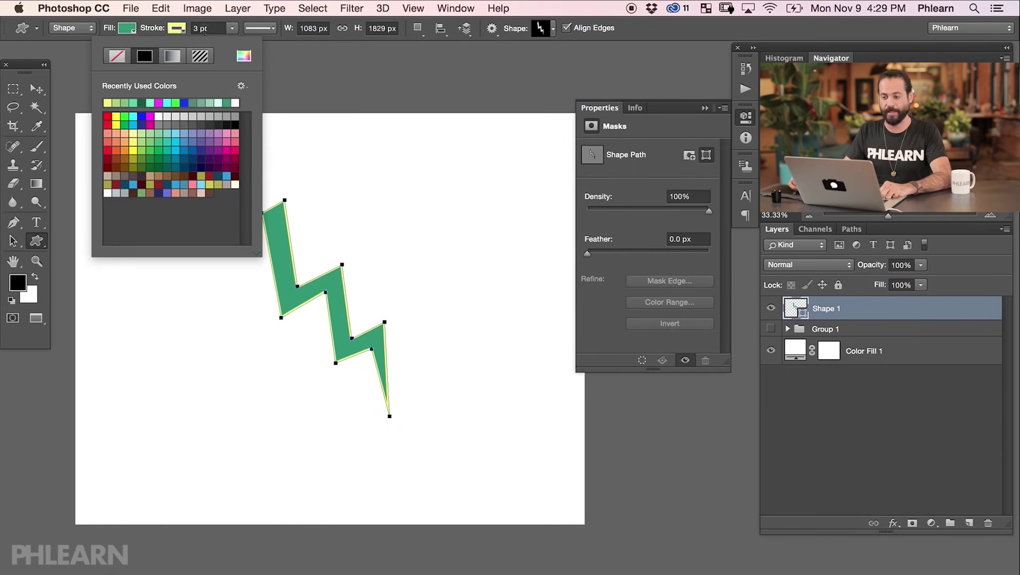
{"action": "left_click", "coordinate": [230, 28]}
{"action": "left_click_drag", "start_coordinate": [245, 48], "coordinate": [242, 51]}
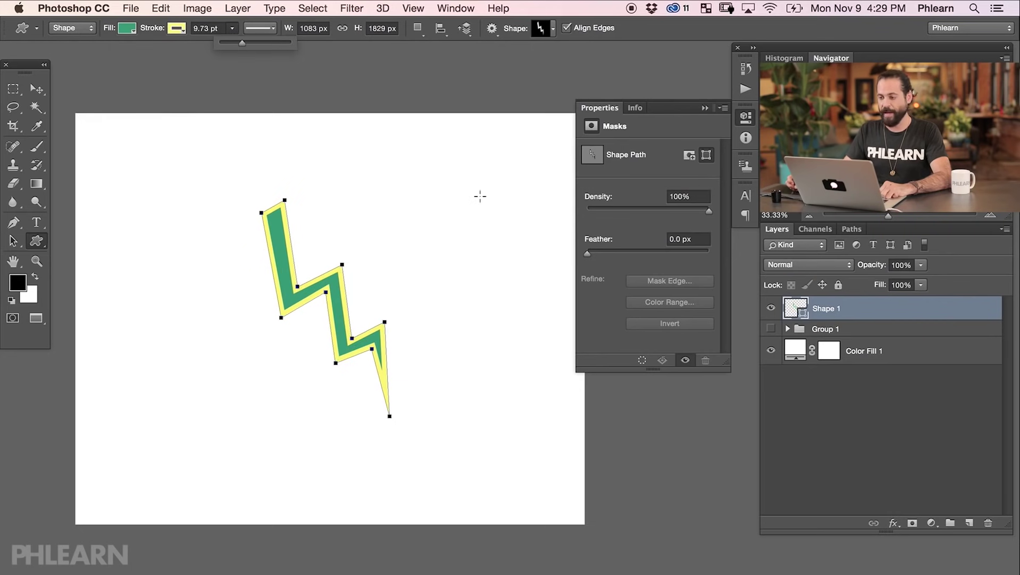
Step: Append the Banners and Awards set to the available custom shapes
{"action": "left_click", "coordinate": [554, 32]}
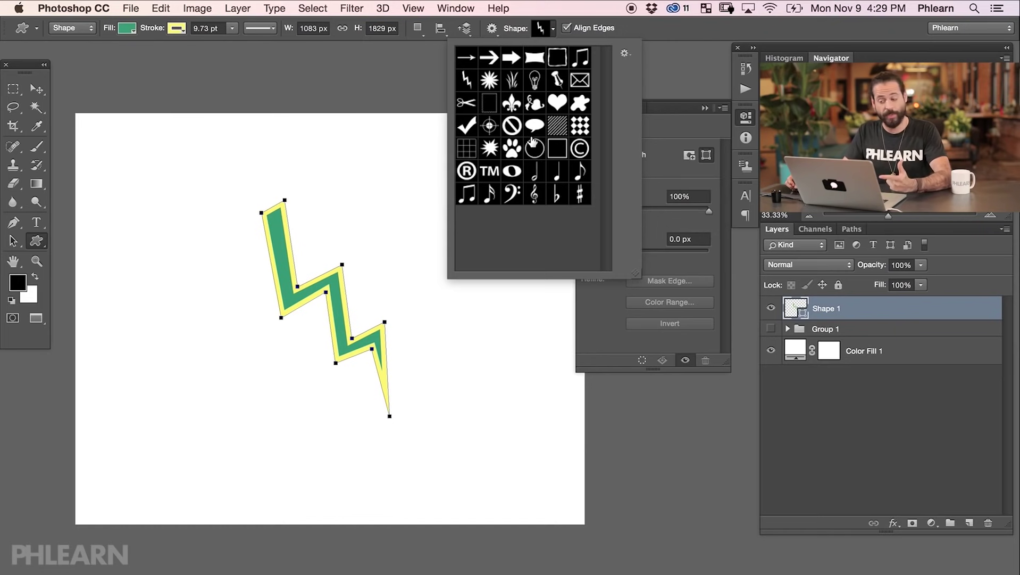
{"action": "left_click", "coordinate": [626, 56]}
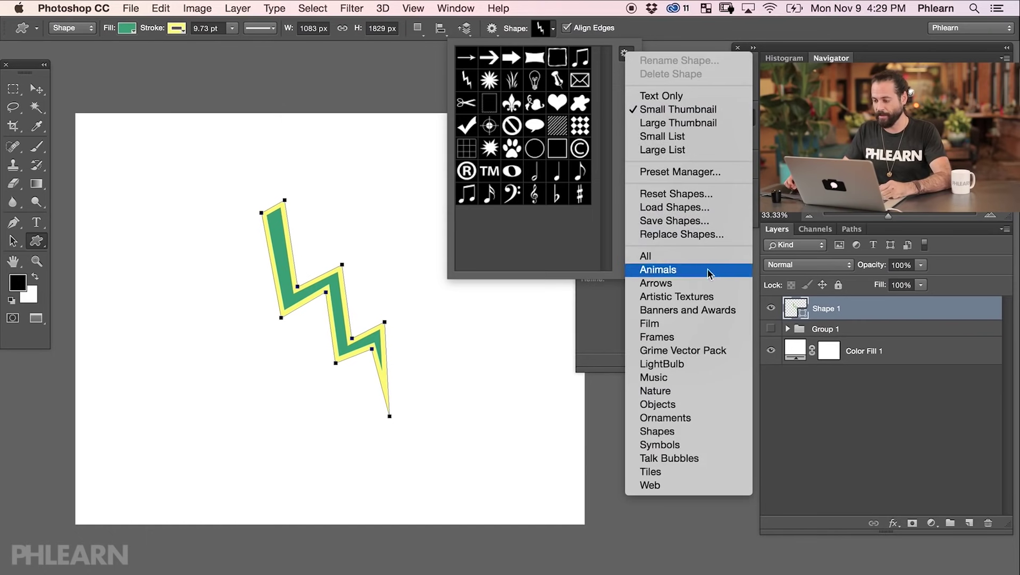
{"action": "left_click", "coordinate": [695, 313]}
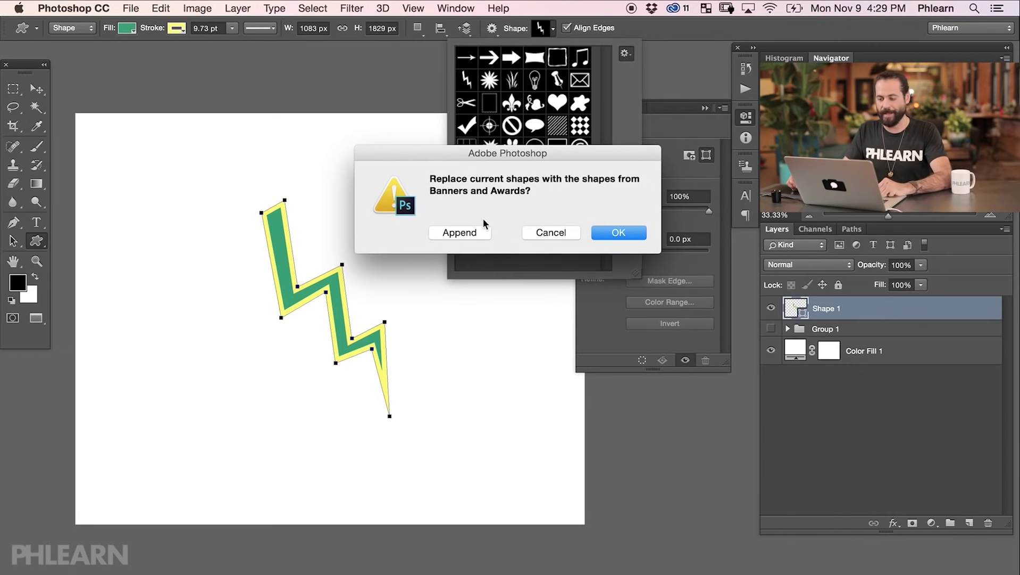
{"action": "left_click", "coordinate": [466, 238]}
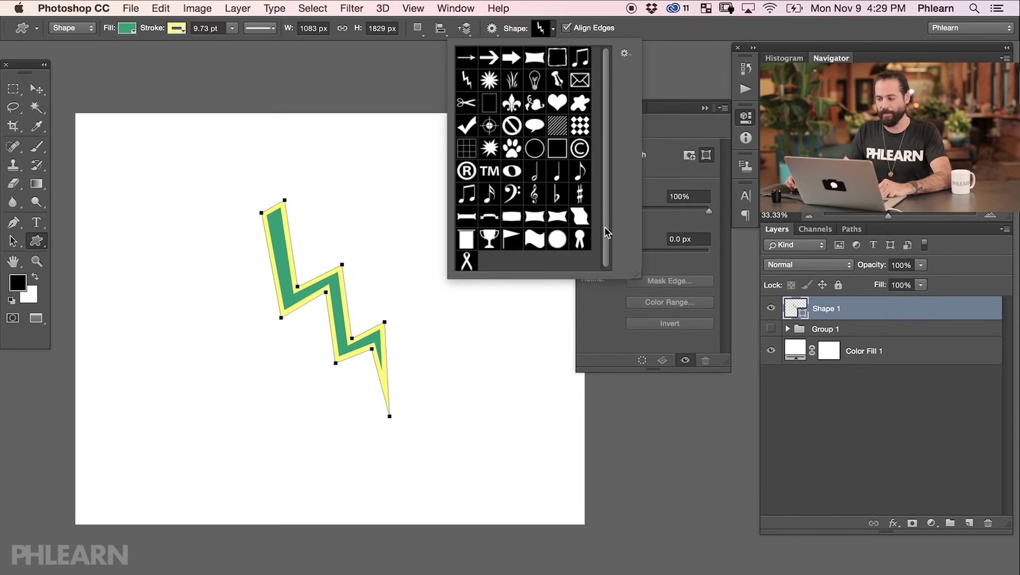
Step: Draw a wavy flag over the bolt's upper part and a round jagged seal about 1318 by 1318 px overlapping its lower part
{"action": "left_click", "coordinate": [536, 239]}
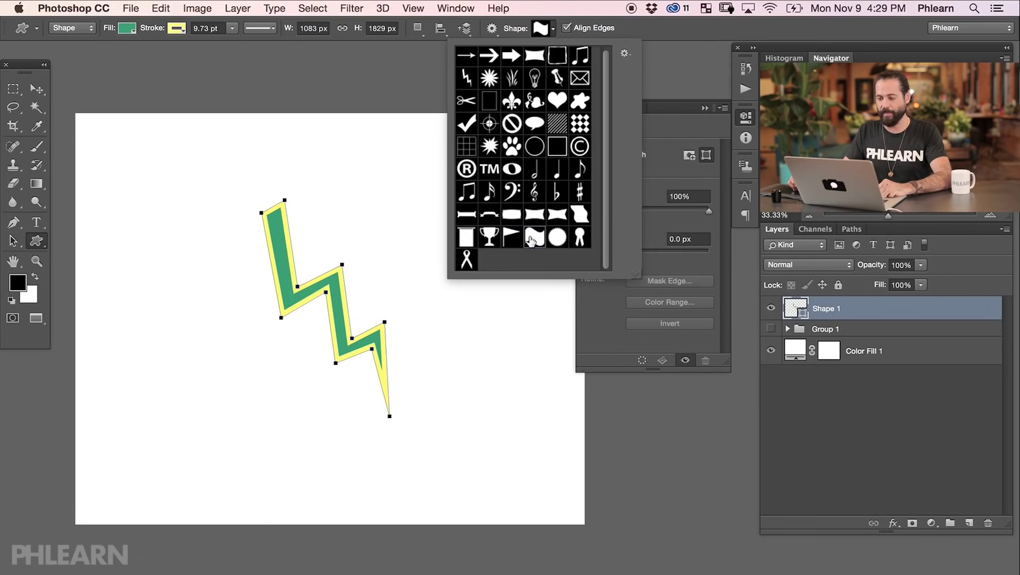
{"action": "left_click_drag", "start_coordinate": [339, 210], "coordinate": [475, 300]}
{"action": "left_click", "coordinate": [553, 29]}
{"action": "left_click", "coordinate": [557, 237]}
{"action": "left_click_drag", "start_coordinate": [205, 262], "coordinate": [353, 416]}
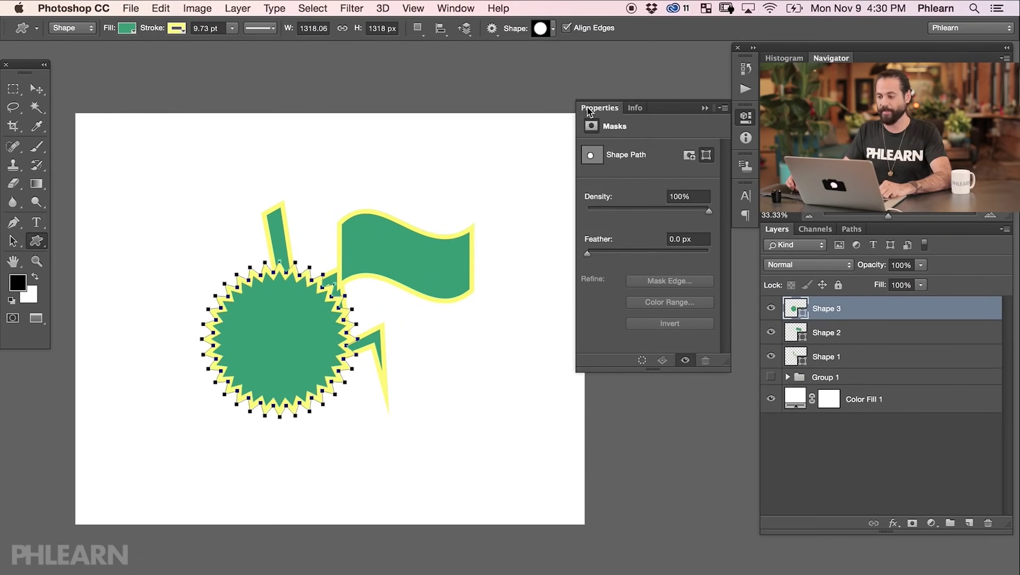
{"action": "left_click", "coordinate": [554, 30]}
{"action": "left_click", "coordinate": [556, 30]}
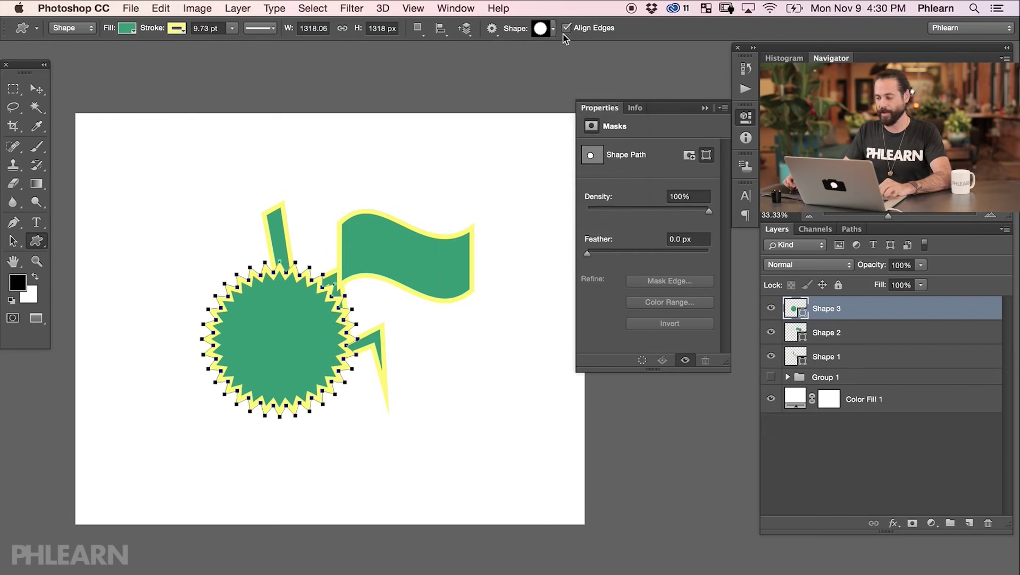
Step: Delete the three custom shape layers and add a new empty layer for drawing with the Pen tool
{"action": "left_click", "coordinate": [853, 356], "text": "shift"}
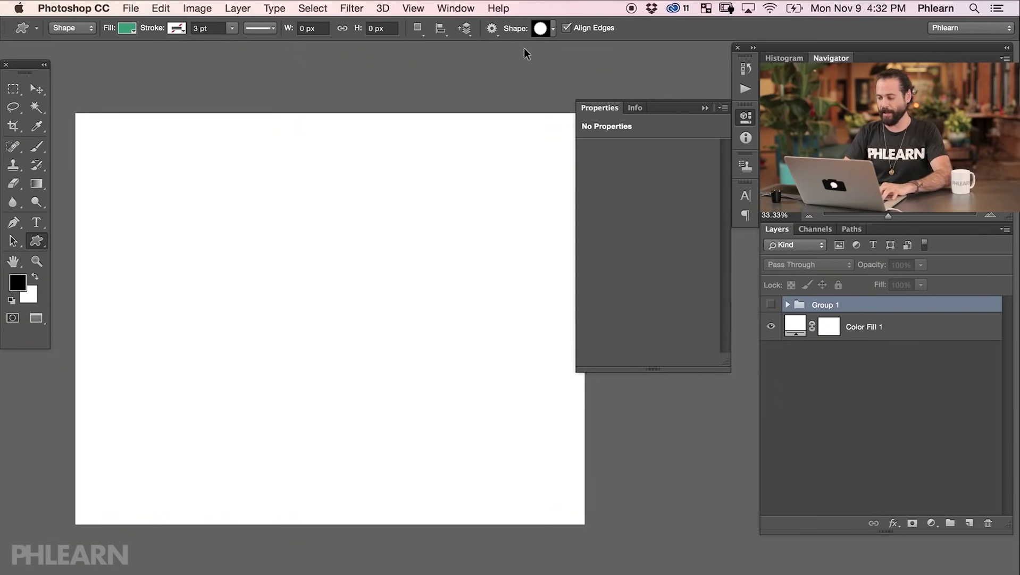
{"action": "key", "text": "alt+shift+super+n"}
{"action": "key", "text": "p"}
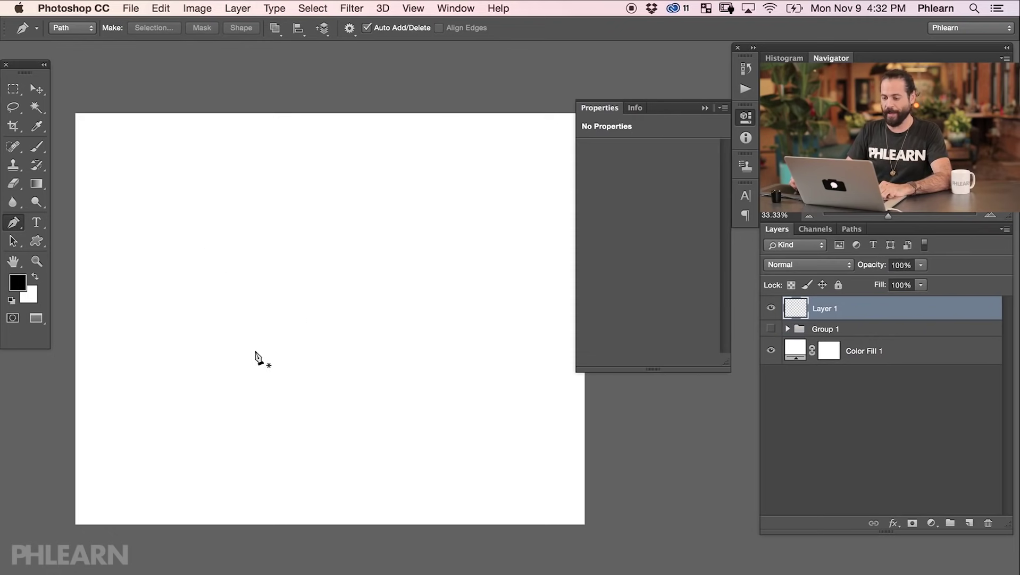
Step: Sketch a closed, curved test path with six anchor points in the middle of the canvas
{"action": "left_click_drag", "start_coordinate": [269, 286], "coordinate": [301, 227]}
{"action": "left_click_drag", "start_coordinate": [444, 244], "coordinate": [452, 287]}
{"action": "left_click_drag", "start_coordinate": [421, 387], "coordinate": [405, 405]}
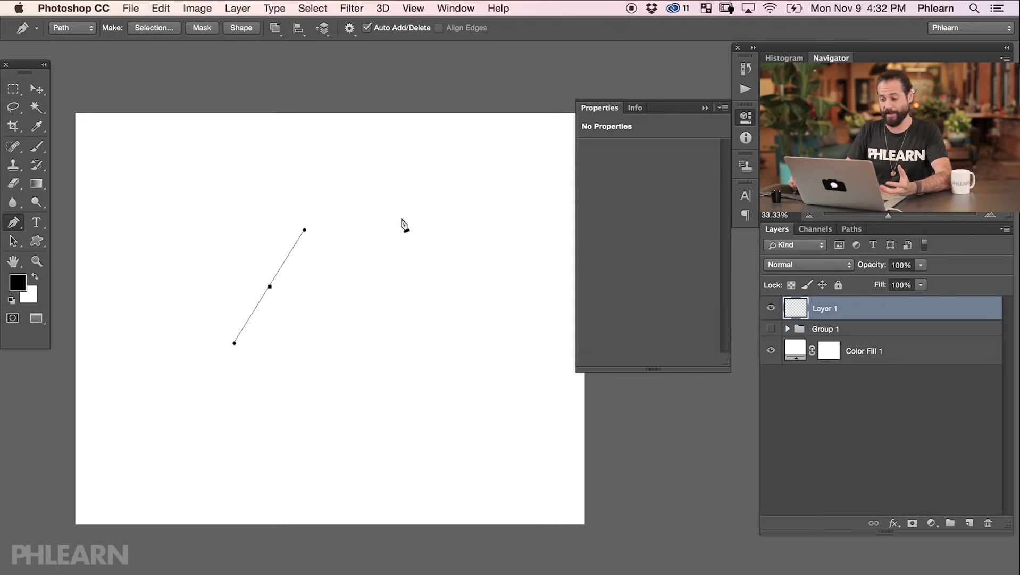
{"action": "left_click_drag", "start_coordinate": [282, 365], "coordinate": [312, 319]}
{"action": "left_click_drag", "start_coordinate": [387, 318], "coordinate": [376, 270]}
{"action": "left_click_drag", "start_coordinate": [311, 282], "coordinate": [295, 280]}
{"action": "left_click", "coordinate": [270, 286]}
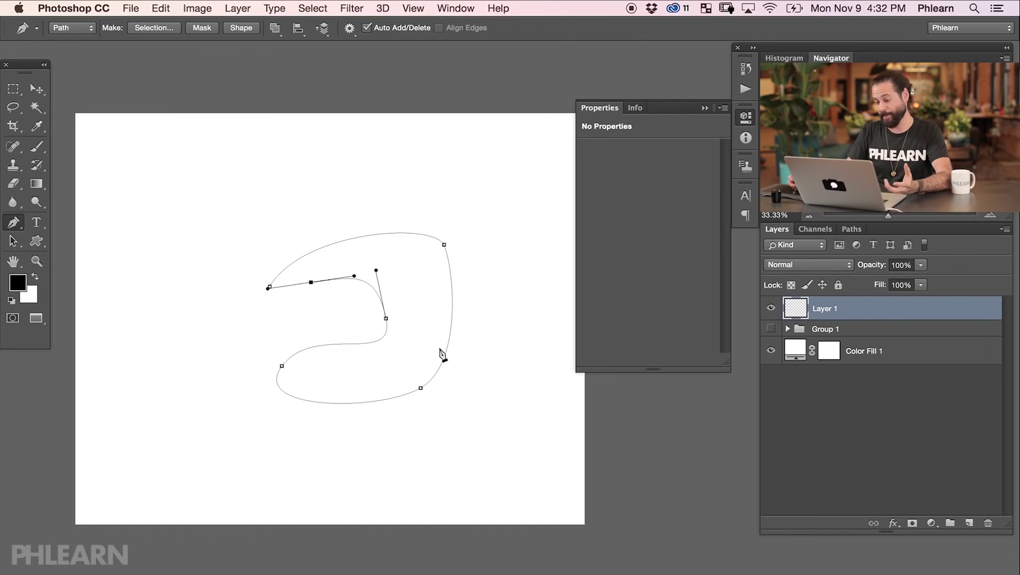
Step: Undo the whole curved test path, anchor point by anchor point
{"action": "key", "text": "super+alt+z"}
{"action": "key", "text": "super+alt+z"}
{"action": "key", "text": "super+alt+z"}
{"action": "key", "text": "super+alt+z"}
{"action": "key", "text": "super+alt+z"}
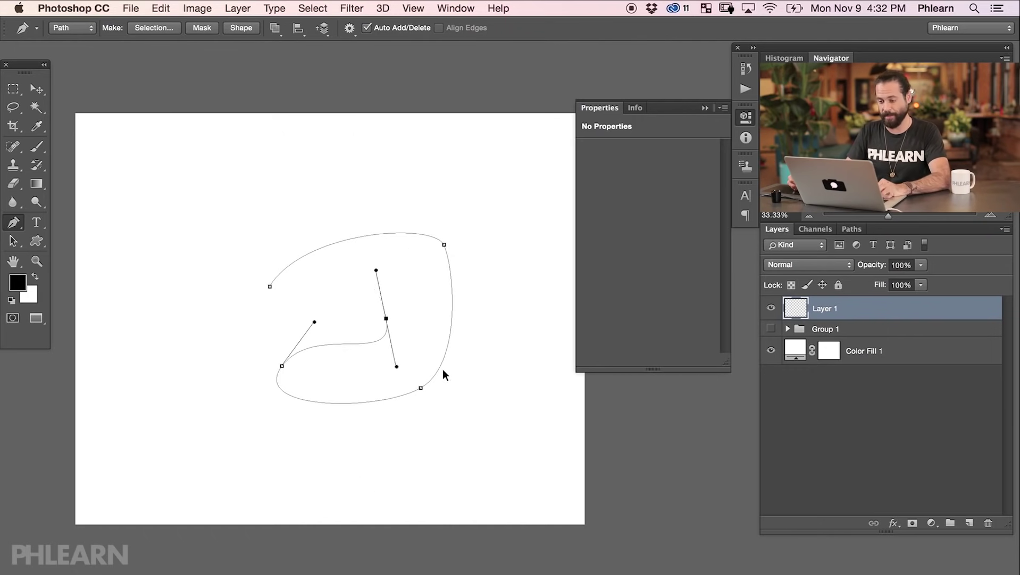
{"action": "key", "text": "super+alt+z"}
{"action": "key", "text": "super+alt+z"}
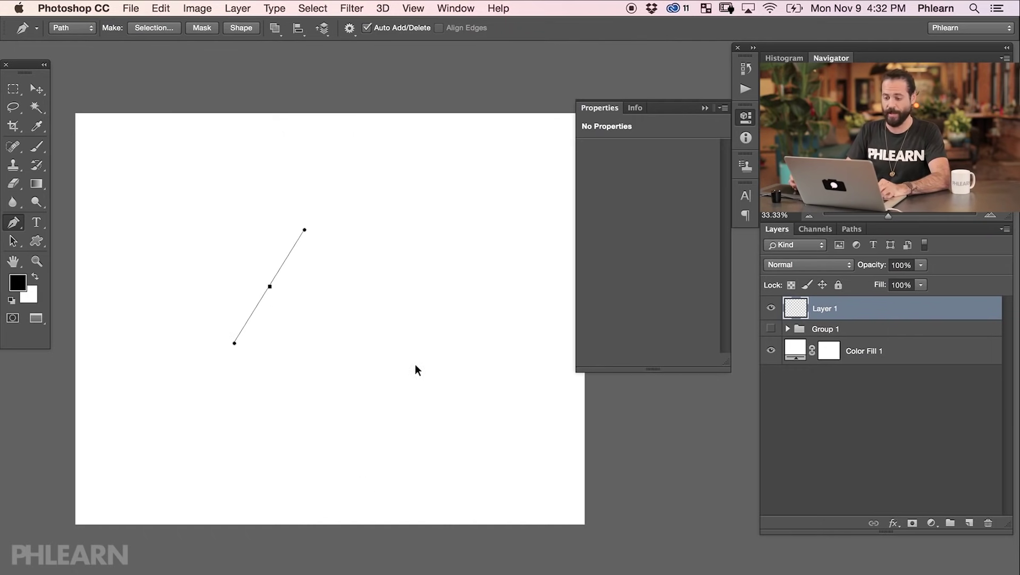
Step: Start a speech bubble path with a small curved tail that ends in a sharp point below the canvas centre
{"action": "left_click", "coordinate": [286, 313]}
{"action": "left_click_drag", "start_coordinate": [286, 346], "coordinate": [268, 366]}
{"action": "left_click", "coordinate": [268, 365]}
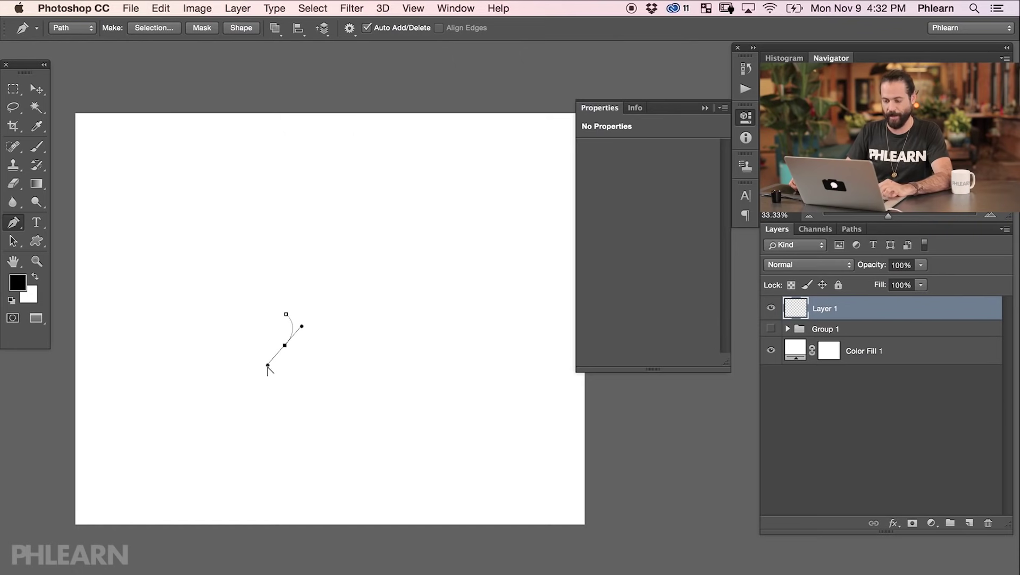
{"action": "left_click", "coordinate": [305, 310]}
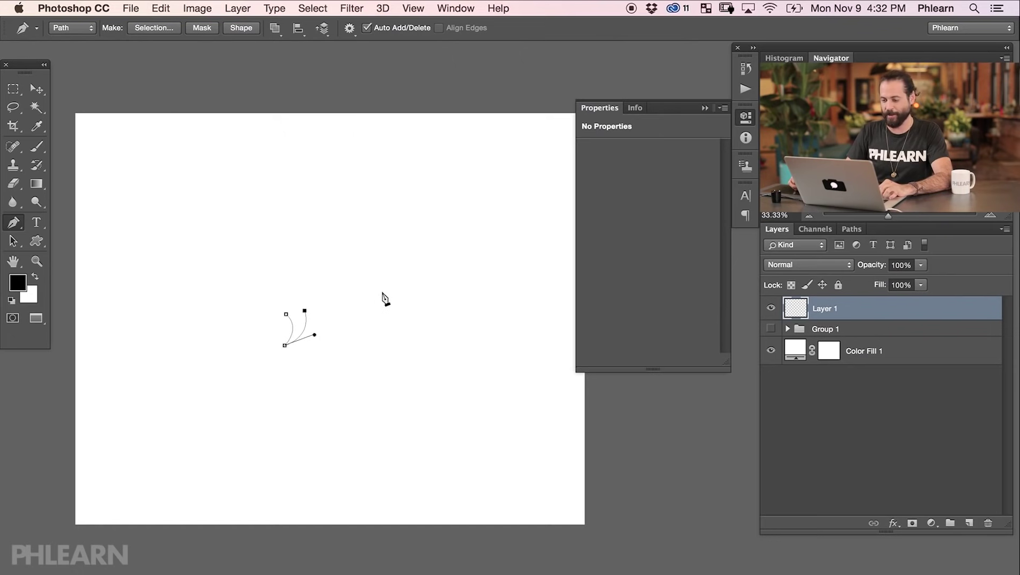
Step: Continue the path from the tail as a wide oval bubble with smooth points at its sides and top, and close it
{"action": "left_click_drag", "start_coordinate": [393, 270], "coordinate": [396, 233]}
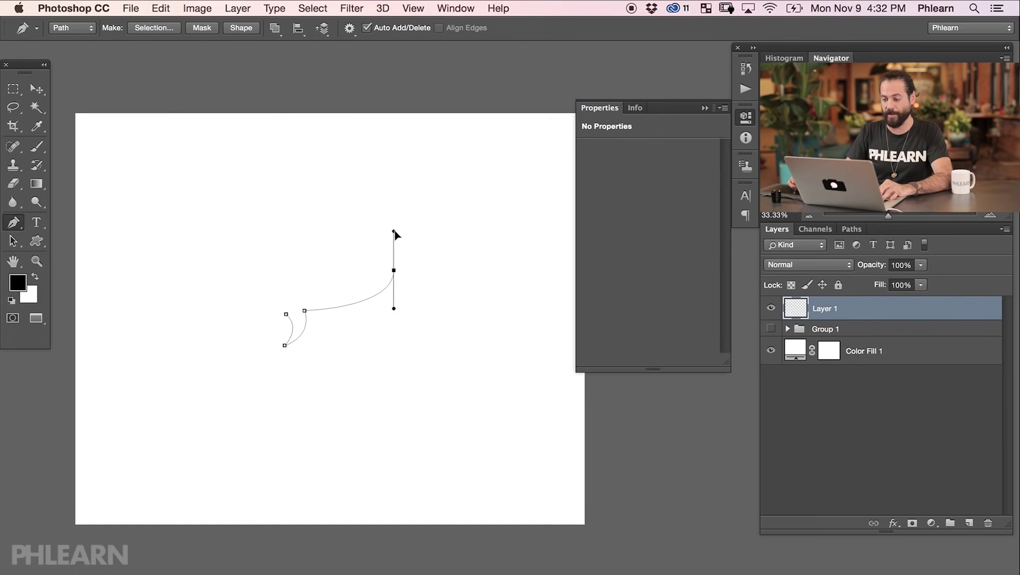
{"action": "left_click_drag", "start_coordinate": [288, 248], "coordinate": [251, 236]}
{"action": "key", "text": "ctrl+z"}
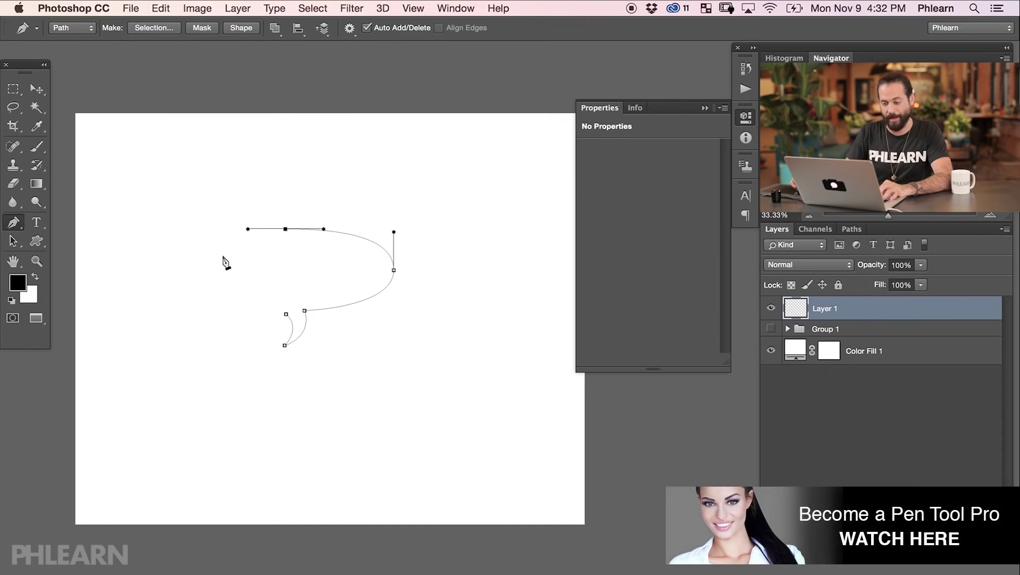
{"action": "left_click_drag", "start_coordinate": [183, 271], "coordinate": [184, 306]}
{"action": "left_click", "coordinate": [287, 314]}
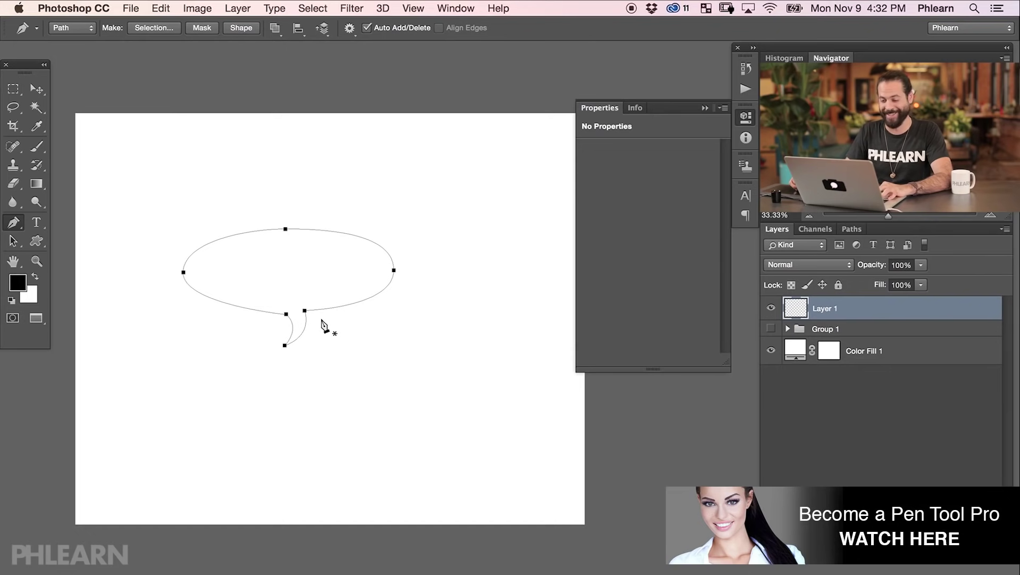
Step: Reshape the bubble by moving its left anchor inward and down and its right and top anchors slightly up
{"action": "left_click", "coordinate": [203, 283], "text": "super"}
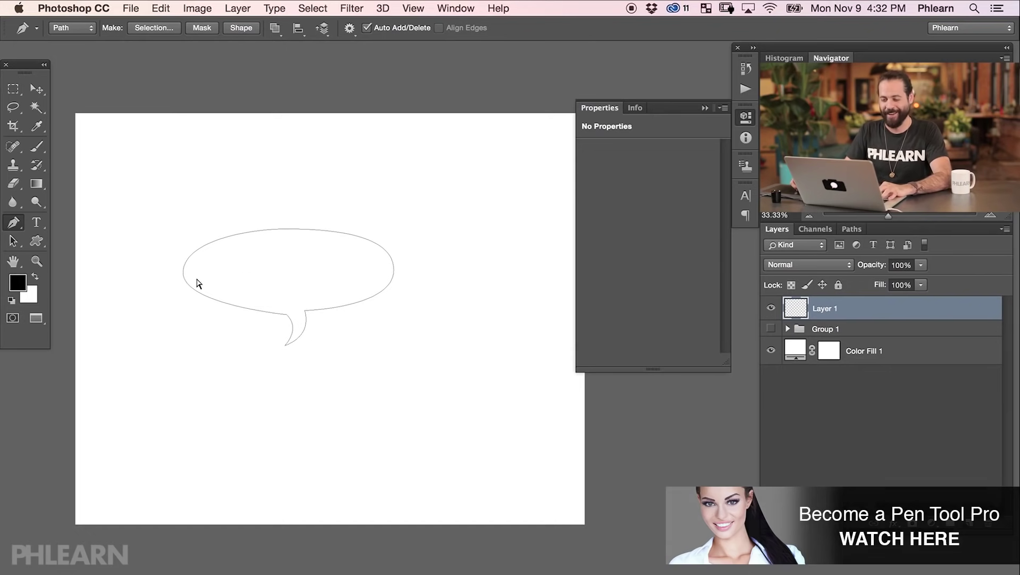
{"action": "left_click", "coordinate": [187, 273], "text": "super"}
{"action": "left_click_drag", "start_coordinate": [183, 272], "coordinate": [204, 291]}
{"action": "left_click", "coordinate": [393, 270], "text": "super"}
{"action": "left_click_drag", "start_coordinate": [394, 272], "coordinate": [396, 258]}
{"action": "left_click_drag", "start_coordinate": [285, 230], "coordinate": [283, 225]}
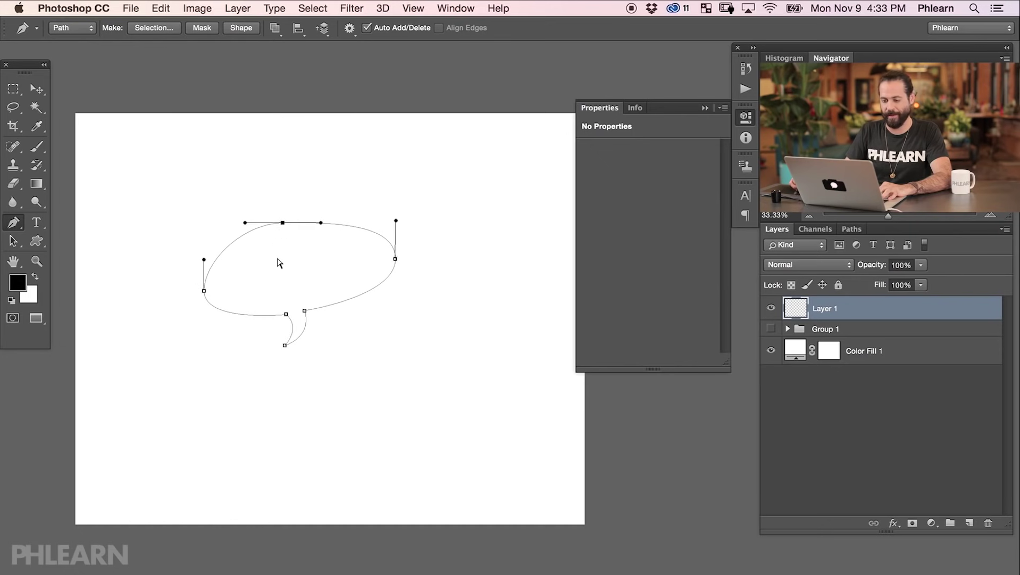
Step: Widen the base of the bubble's tail and shift the top anchor slightly to the right
{"action": "left_click", "coordinate": [312, 303], "text": "ctrl"}
{"action": "left_click_drag", "start_coordinate": [305, 310], "coordinate": [317, 314]}
{"action": "left_click", "coordinate": [341, 331], "text": "ctrl"}
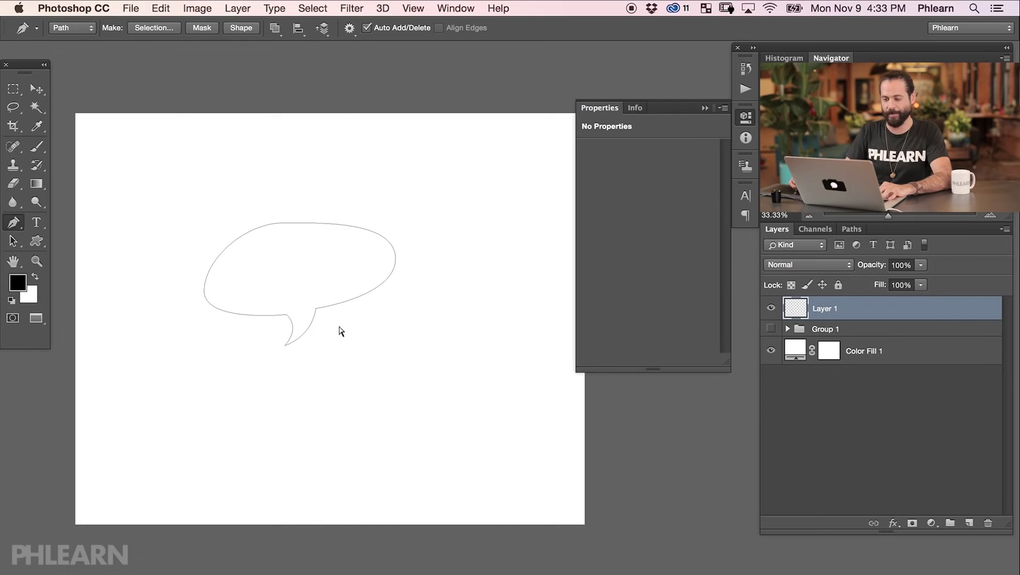
{"action": "left_click_drag", "start_coordinate": [283, 223], "coordinate": [295, 221]}
{"action": "left_click", "coordinate": [296, 206], "text": "ctrl"}
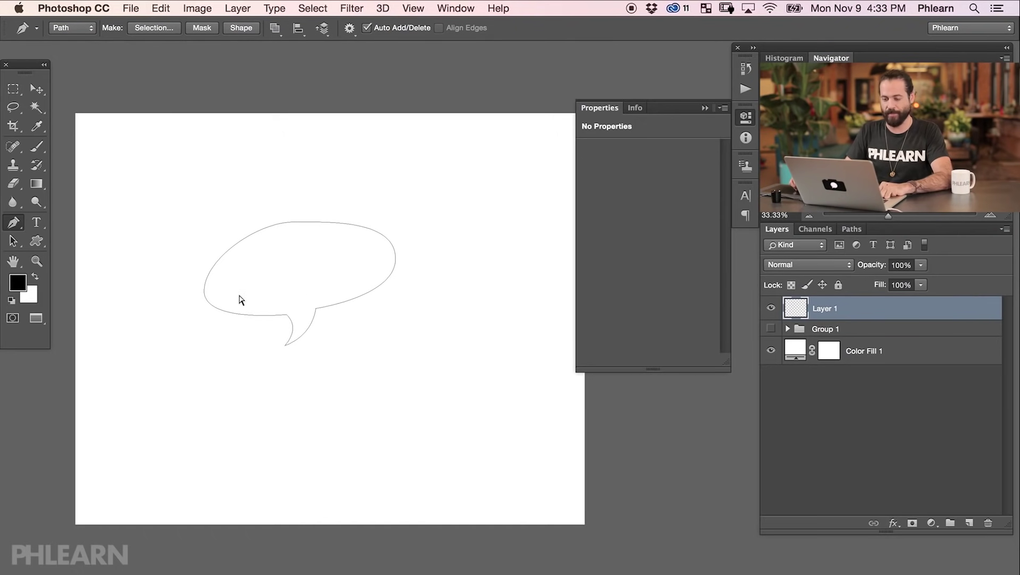
Step: Define the speech bubble path as a custom shape, named with the presenter's first name followed by "Speech Bubble"
{"action": "left_click", "coordinate": [326, 311], "text": "super"}
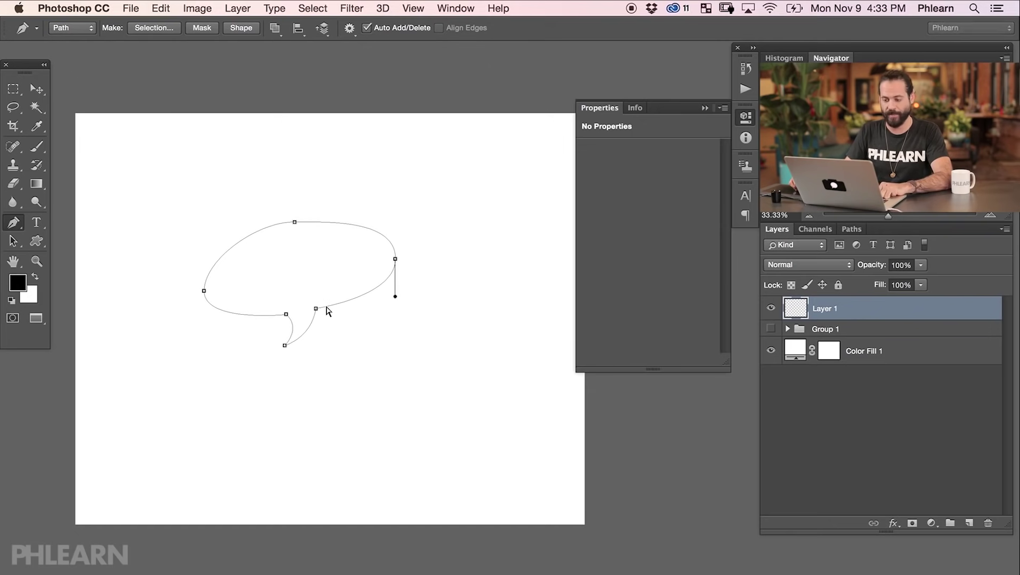
{"action": "left_click", "coordinate": [353, 306], "text": "super"}
{"action": "left_click", "coordinate": [337, 304], "text": "super"}
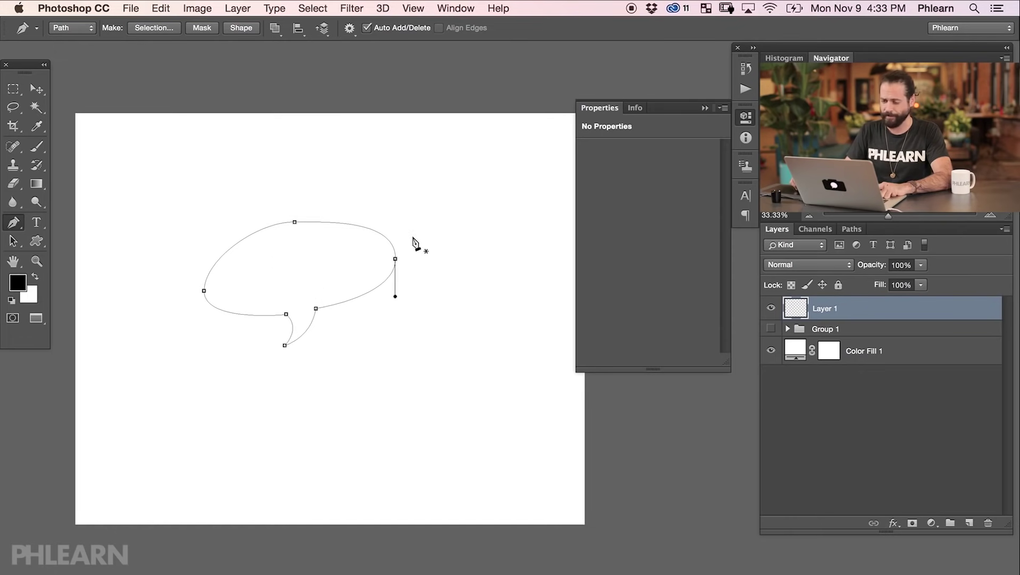
{"action": "left_click", "coordinate": [161, 9]}
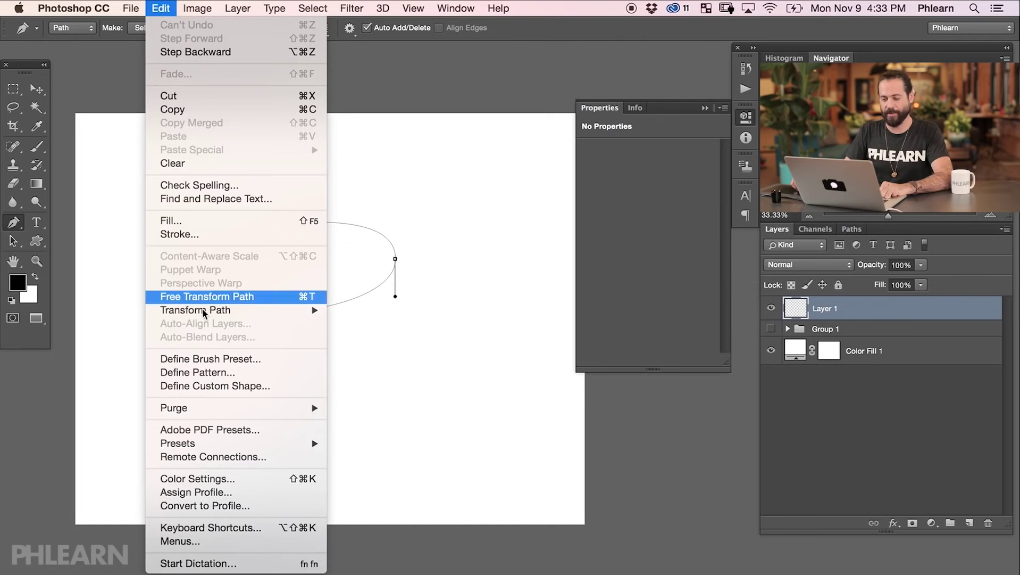
{"action": "left_click", "coordinate": [229, 385]}
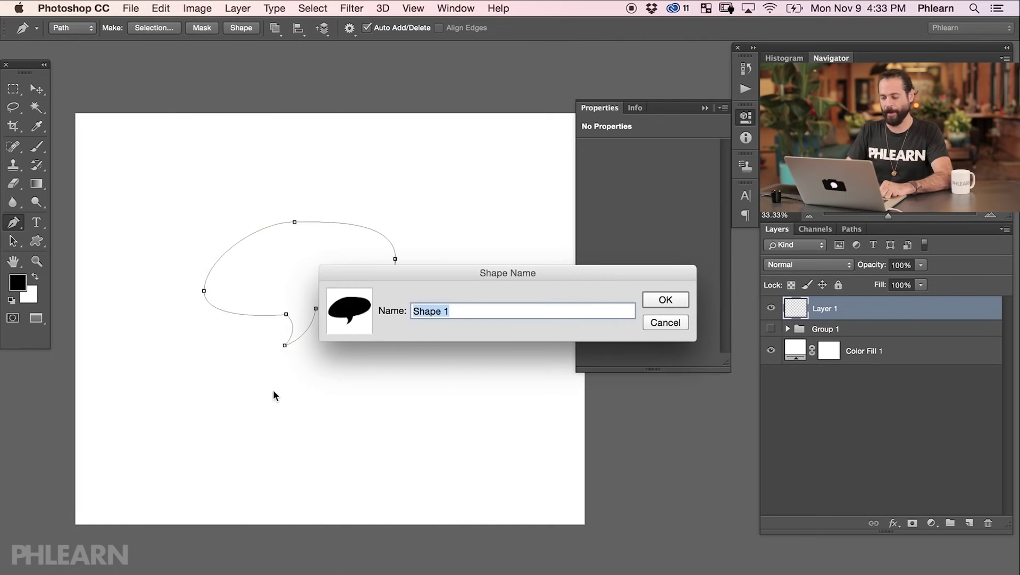
{"action": "type", "text": "Aaron"}
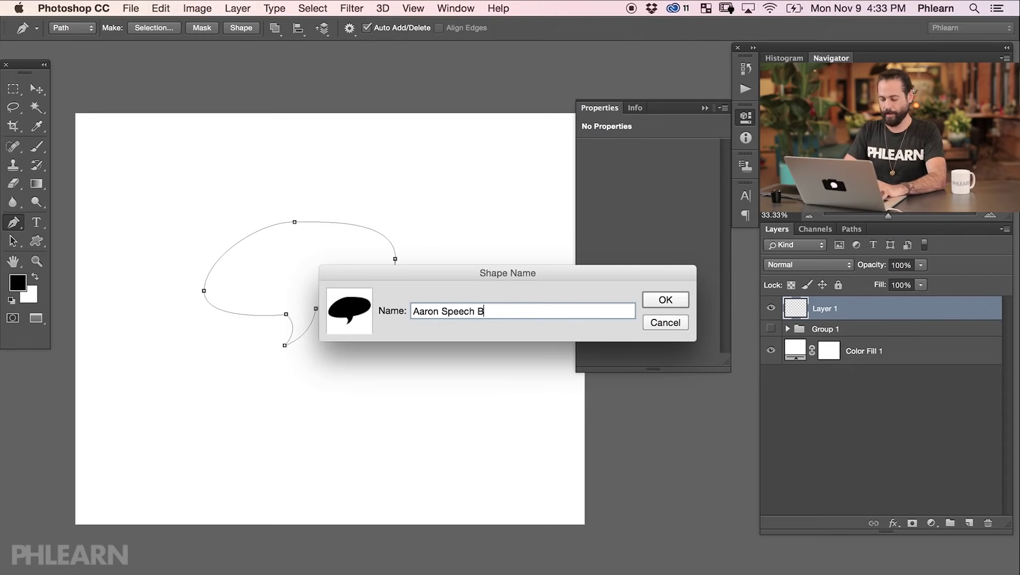
{"action": "type", "text": " Speech Bubble"}
{"action": "key", "text": "Return"}
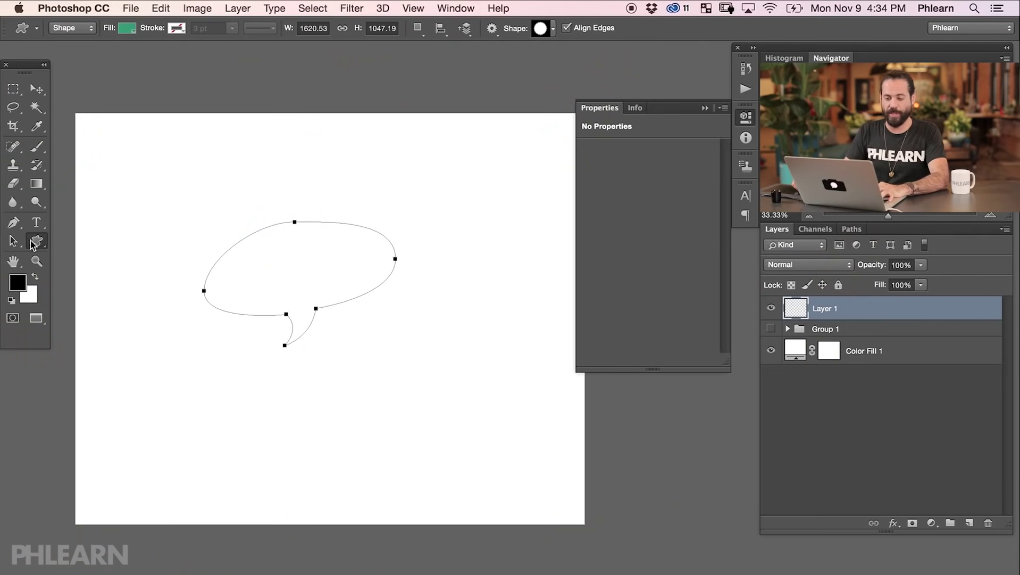
Step: Draw two green bubbles with the new custom shape, the upper one about 1249 by 1392 px and overlapping the lower one
{"action": "left_click_drag", "start_coordinate": [32, 245], "coordinate": [122, 307]}
{"action": "left_click", "coordinate": [549, 28]}
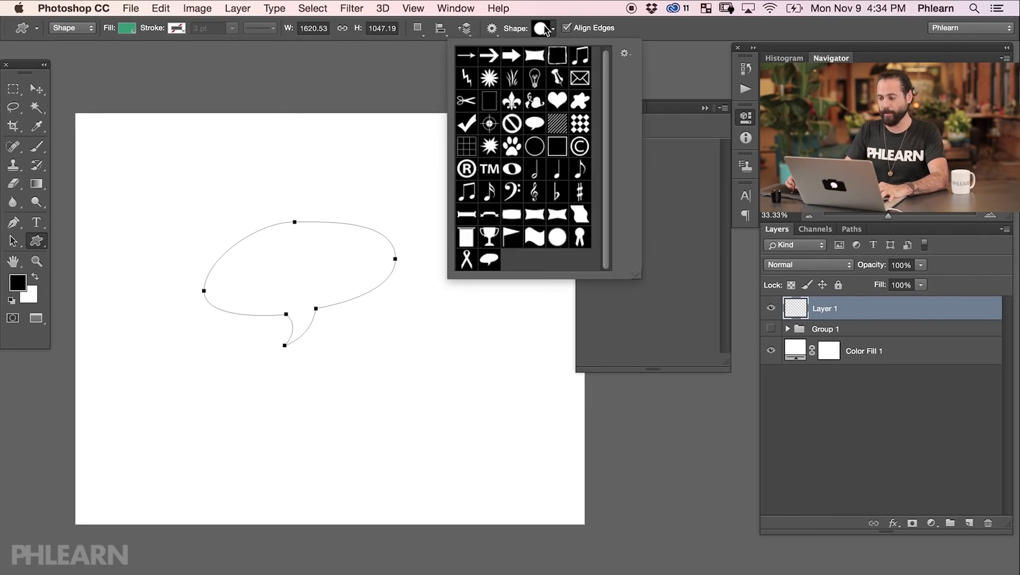
{"action": "left_click", "coordinate": [490, 258]}
{"action": "left_click", "coordinate": [367, 346]}
{"action": "left_click_drag", "start_coordinate": [364, 338], "coordinate": [521, 460]}
{"action": "left_click_drag", "start_coordinate": [351, 219], "coordinate": [525, 390]}
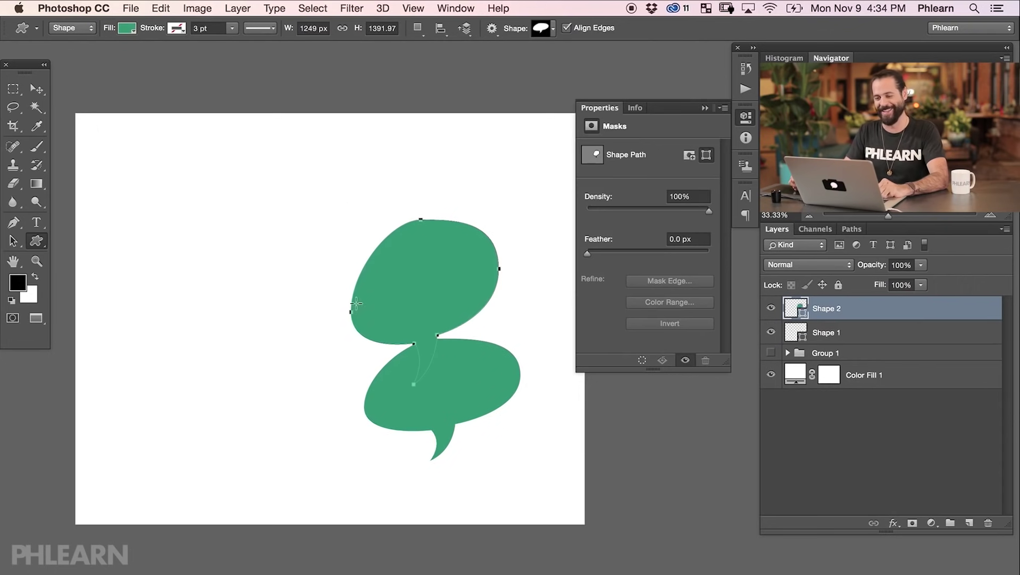
Step: Give the upper speech bubble a pale yellow stroke and adjust the stroke's width
{"action": "left_click", "coordinate": [177, 30]}
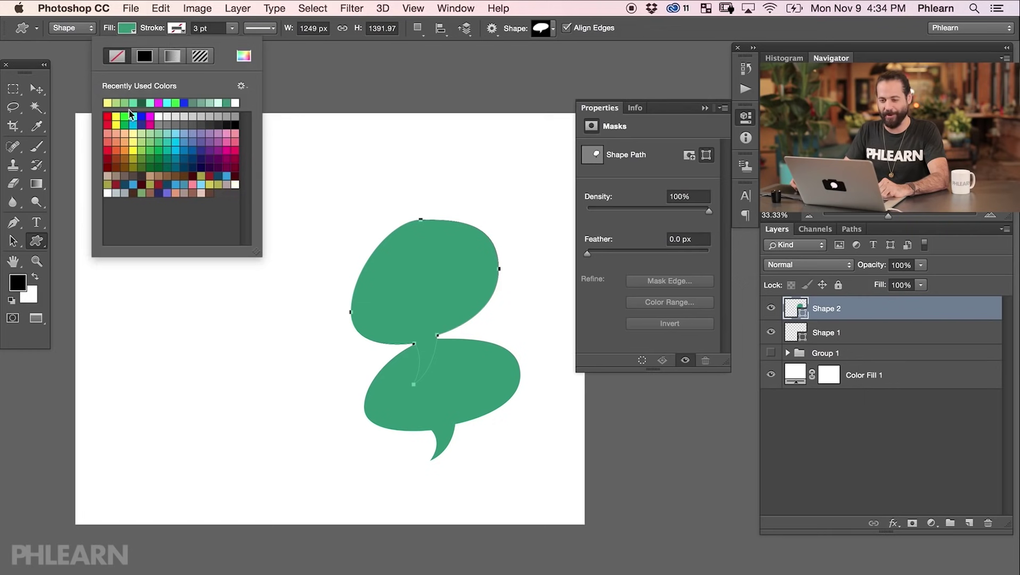
{"action": "left_click", "coordinate": [110, 103]}
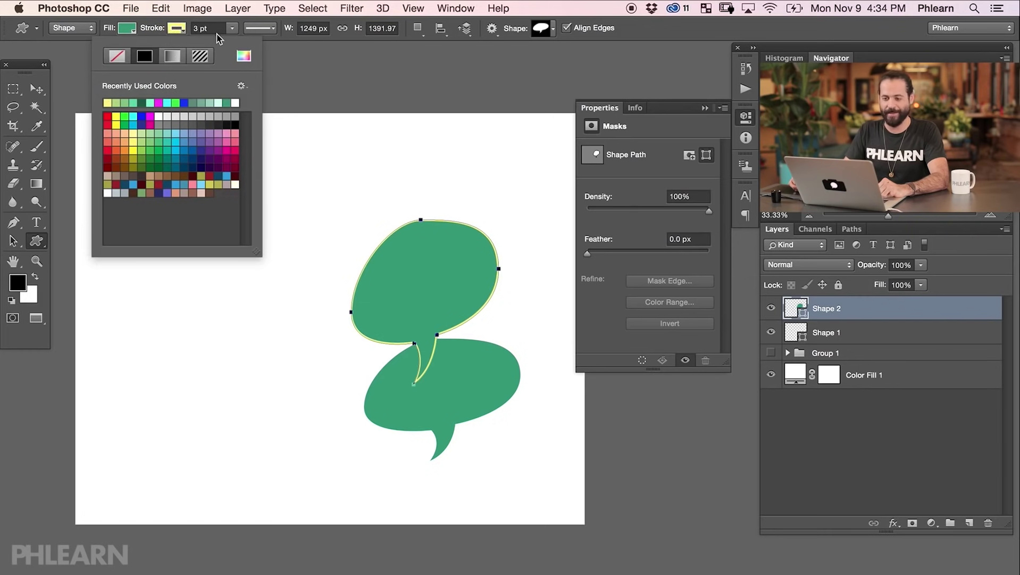
{"action": "left_click", "coordinate": [232, 28]}
{"action": "mouse_move", "coordinate": [232, 46]}
{"action": "left_mouse_down"}
{"action": "mouse_move", "coordinate": [247, 47]}
{"action": "mouse_move", "coordinate": [234, 45]}
{"action": "left_mouse_up"}
Step: Draw nine more speech bubbles of varying sizes and proportions across the canvas with the custom shape
{"action": "mouse_move", "coordinate": [316, 235]}
{"action": "left_mouse_down"}
{"action": "mouse_move", "coordinate": [362, 230]}
{"action": "mouse_move", "coordinate": [400, 254]}
{"action": "left_mouse_up"}
{"action": "left_click_drag", "start_coordinate": [197, 199], "coordinate": [431, 330]}
{"action": "left_click_drag", "start_coordinate": [333, 249], "coordinate": [346, 356]}
{"action": "left_click_drag", "start_coordinate": [373, 234], "coordinate": [534, 250]}
{"action": "left_click_drag", "start_coordinate": [178, 151], "coordinate": [361, 269]}
{"action": "left_click_drag", "start_coordinate": [186, 345], "coordinate": [336, 503]}
{"action": "left_click_drag", "start_coordinate": [146, 314], "coordinate": [351, 451]}
{"action": "left_click_drag", "start_coordinate": [426, 411], "coordinate": [489, 460]}
{"action": "left_click_drag", "start_coordinate": [501, 387], "coordinate": [538, 447]}
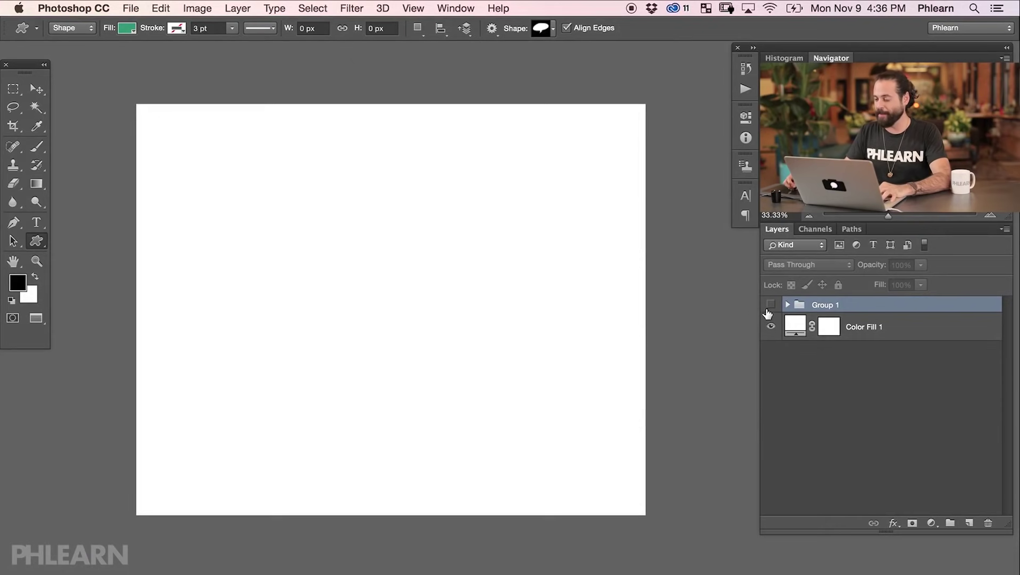
Step: Show Group 1 and select the woman's brown hair on its Face layer with the Magic Wand
{"action": "left_click", "coordinate": [771, 305]}
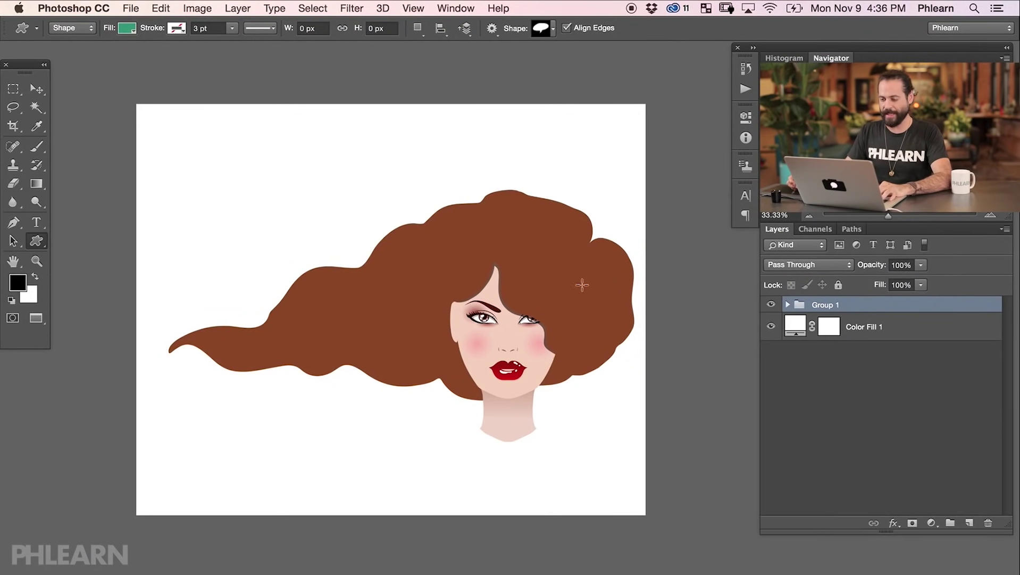
{"action": "left_click", "coordinate": [36, 110]}
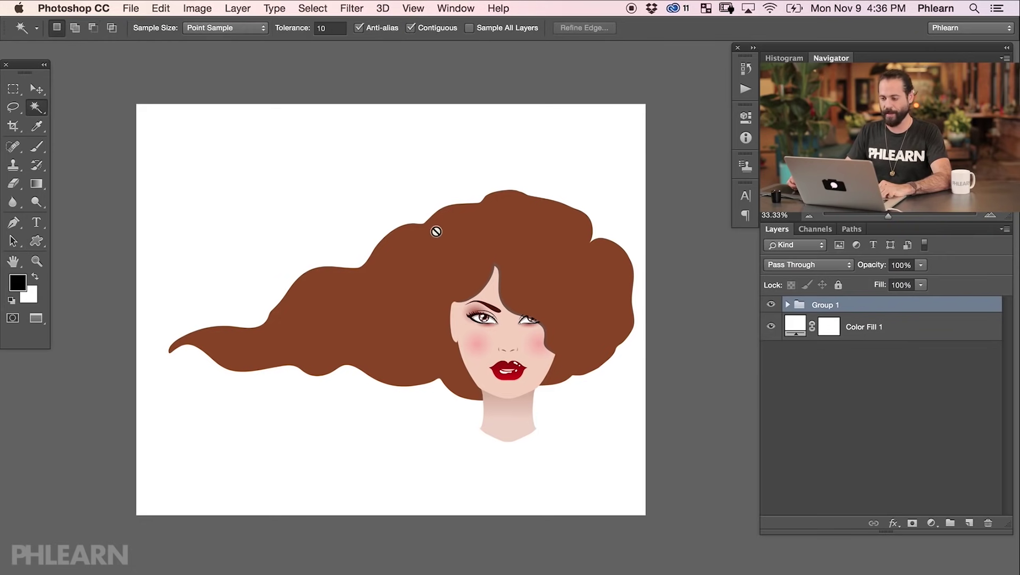
{"action": "left_click", "coordinate": [788, 304]}
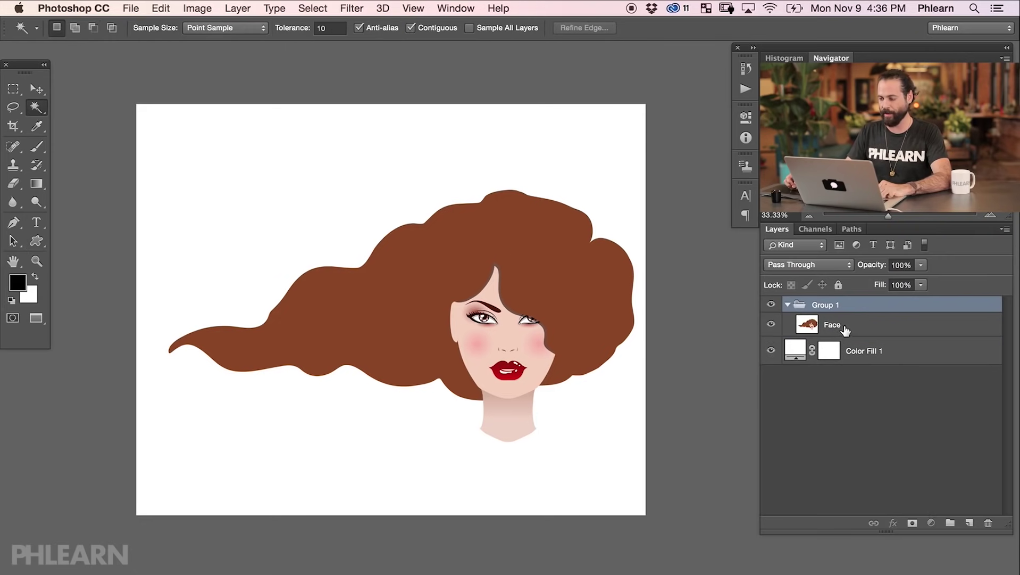
{"action": "left_click", "coordinate": [831, 325]}
{"action": "left_click", "coordinate": [531, 254]}
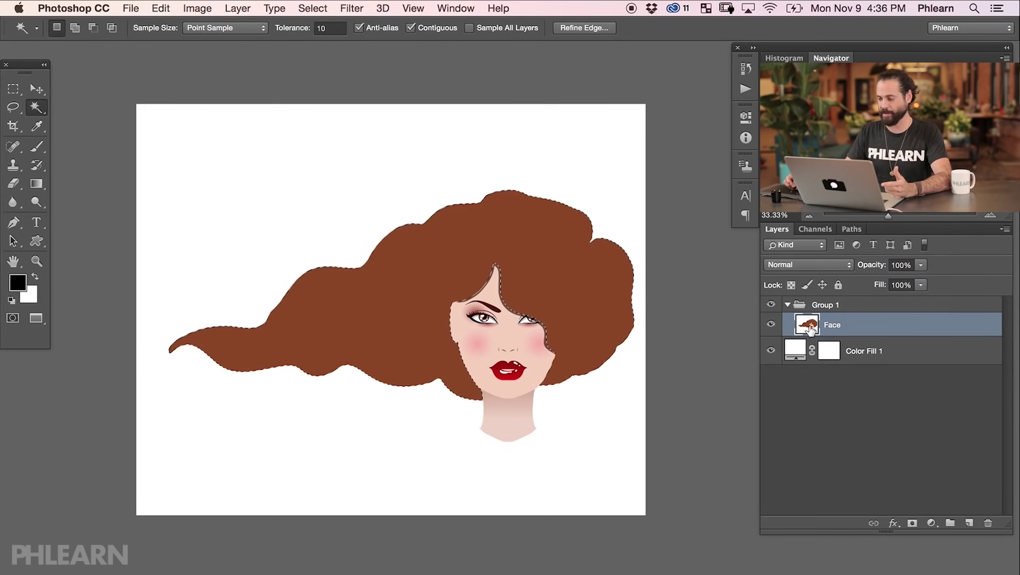
Step: Add a new layer above Group 1, place it in its own group, and mask that group with the hair selection
{"action": "left_click", "coordinate": [789, 304]}
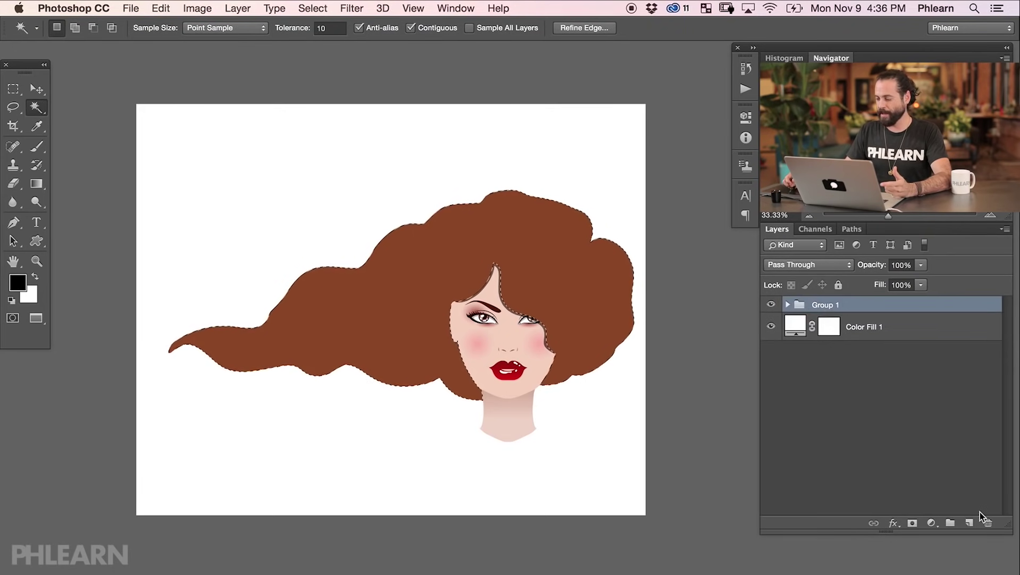
{"action": "left_click", "coordinate": [969, 522]}
{"action": "key", "text": "super+g"}
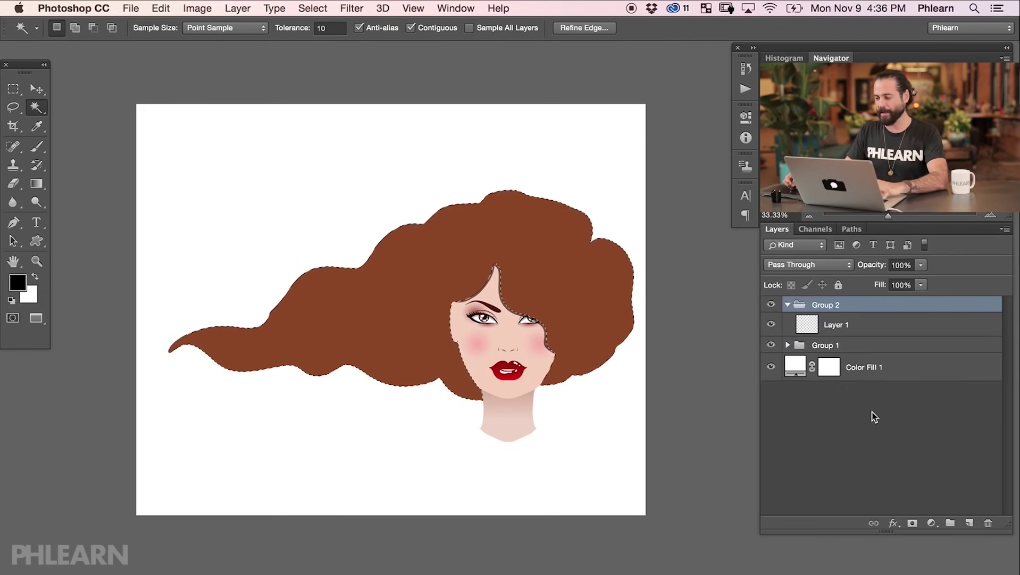
{"action": "left_click", "coordinate": [913, 522]}
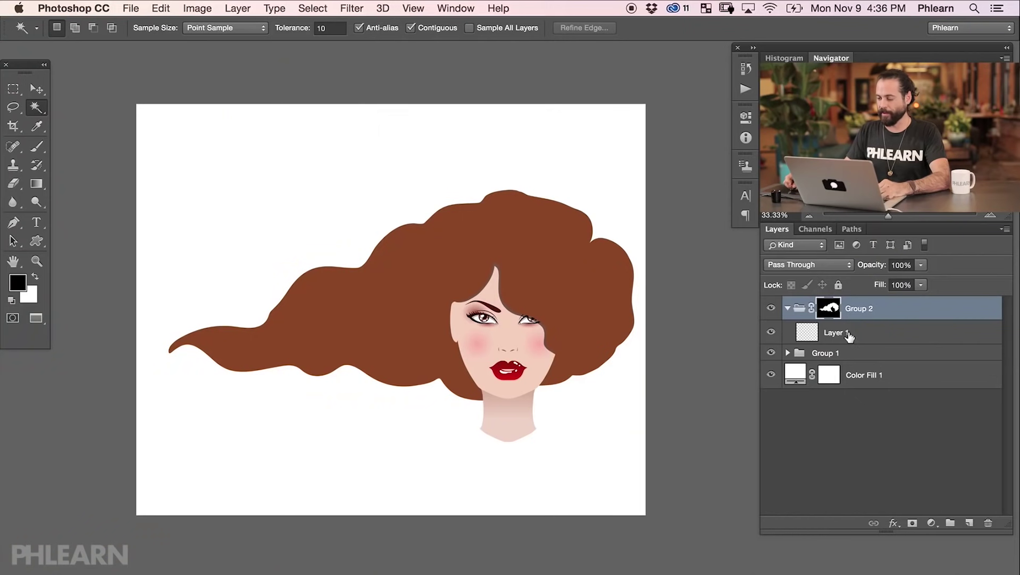
Step: Test the group mask by brushing black strokes across the hair on Layer 1, and clear the strokes
{"action": "left_click", "coordinate": [854, 330]}
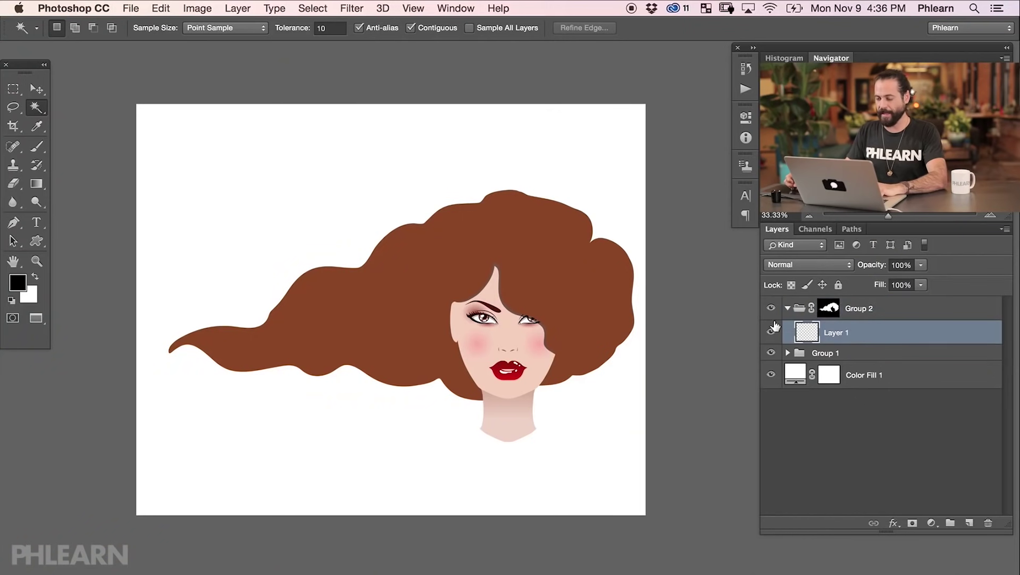
{"action": "key", "text": "b"}
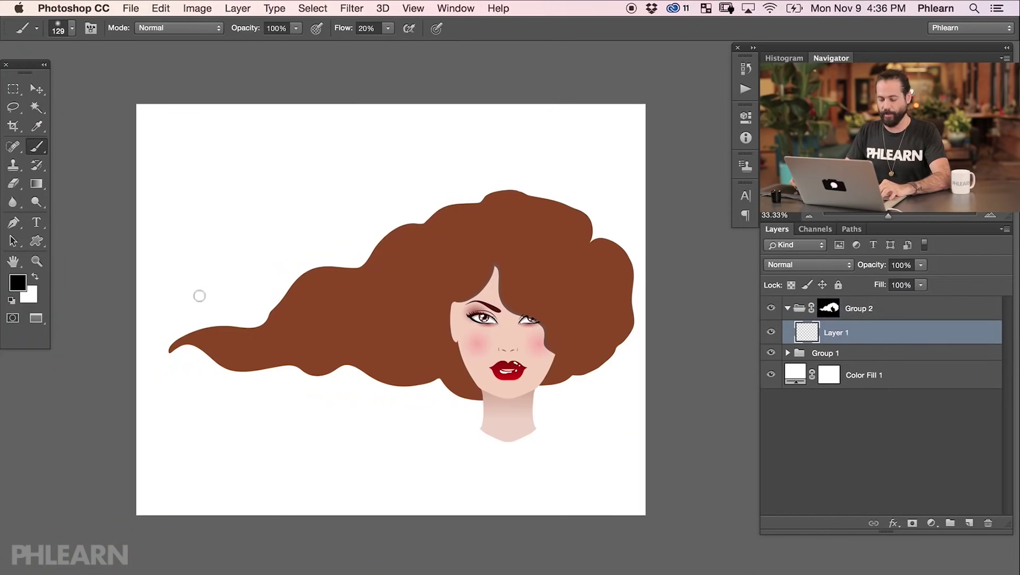
{"action": "mouse_move", "coordinate": [303, 335]}
{"action": "left_mouse_down"}
{"action": "mouse_move", "coordinate": [532, 239]}
{"action": "mouse_move", "coordinate": [426, 367]}
{"action": "mouse_move", "coordinate": [688, 322]}
{"action": "left_mouse_up"}
{"action": "mouse_move", "coordinate": [223, 362]}
{"action": "left_mouse_down"}
{"action": "mouse_move", "coordinate": [537, 234]}
{"action": "mouse_move", "coordinate": [181, 335]}
{"action": "mouse_move", "coordinate": [628, 266]}
{"action": "mouse_move", "coordinate": [341, 366]}
{"action": "mouse_move", "coordinate": [307, 353]}
{"action": "mouse_move", "coordinate": [633, 281]}
{"action": "mouse_move", "coordinate": [538, 194]}
{"action": "left_mouse_up"}
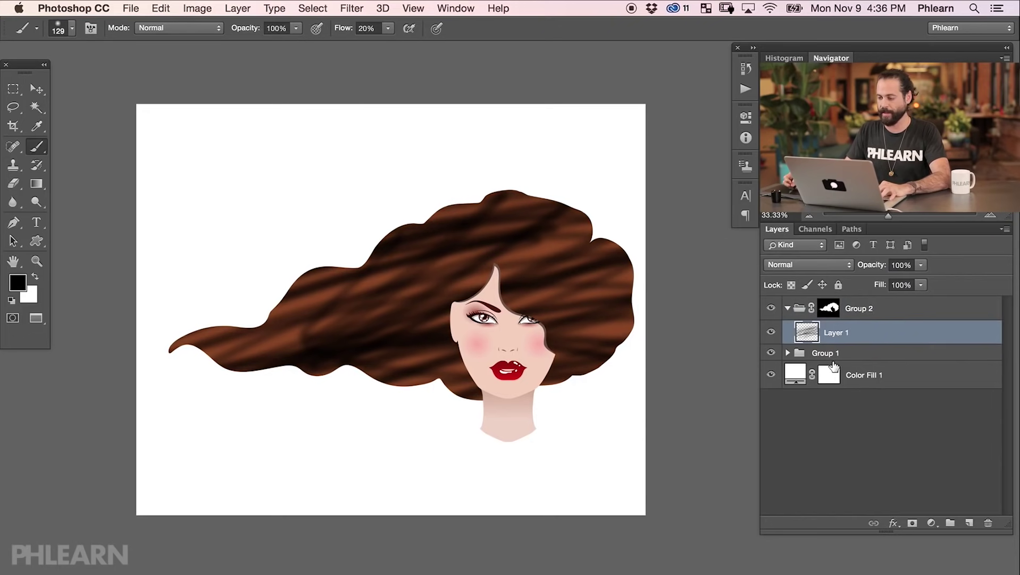
{"action": "key", "text": "BackSpace"}
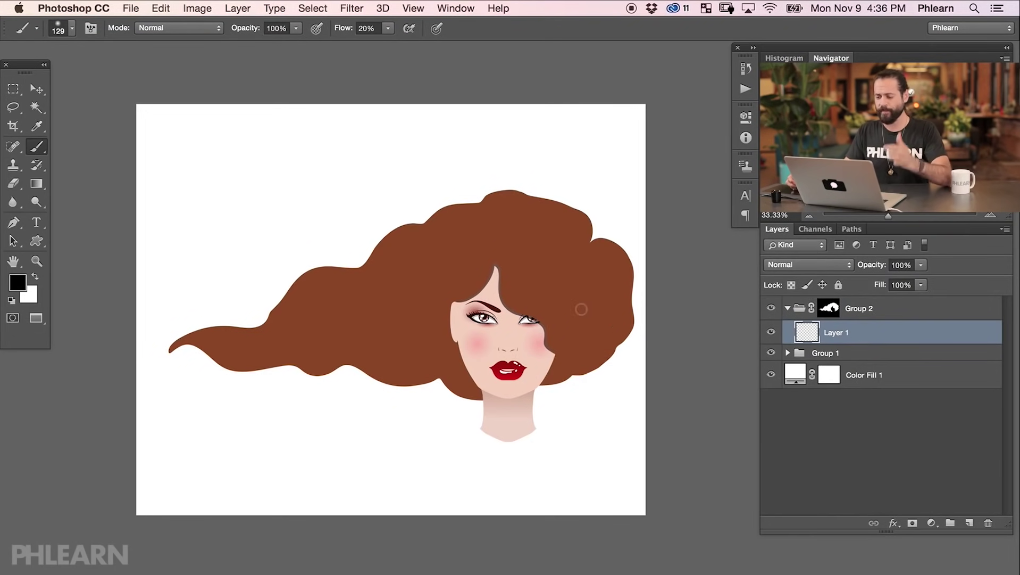
Step: Draw four green eight-sided smooth stars over the hair with the Polygon tool, from about 1286 px wide down to about 538 px
{"action": "left_click", "coordinate": [37, 241]}
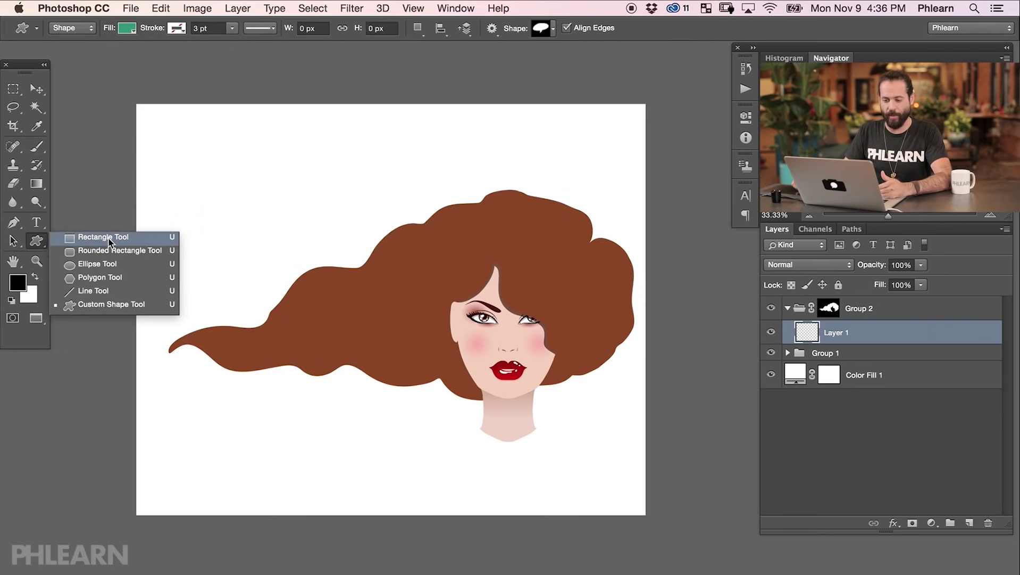
{"action": "left_click", "coordinate": [106, 277]}
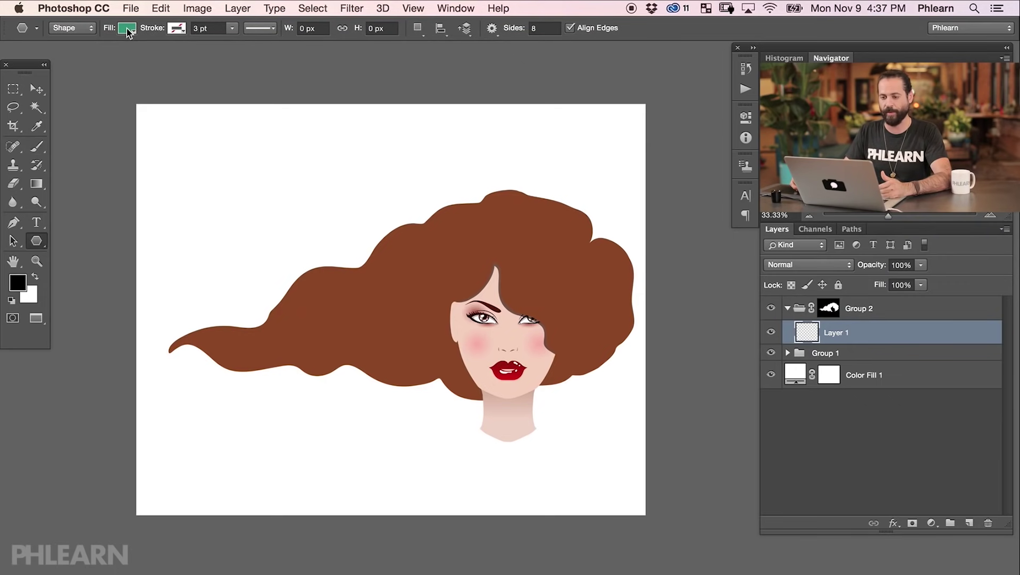
{"action": "left_click_drag", "start_coordinate": [394, 305], "coordinate": [458, 370]}
{"action": "left_click_drag", "start_coordinate": [605, 302], "coordinate": [654, 343]}
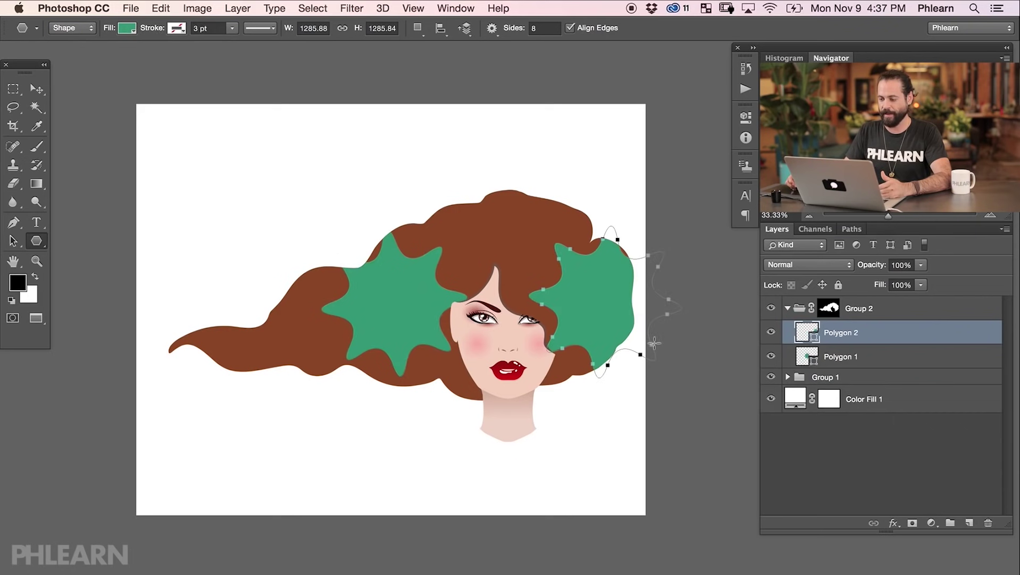
{"action": "left_click_drag", "start_coordinate": [519, 199], "coordinate": [510, 258]}
{"action": "left_click_drag", "start_coordinate": [227, 361], "coordinate": [234, 386]}
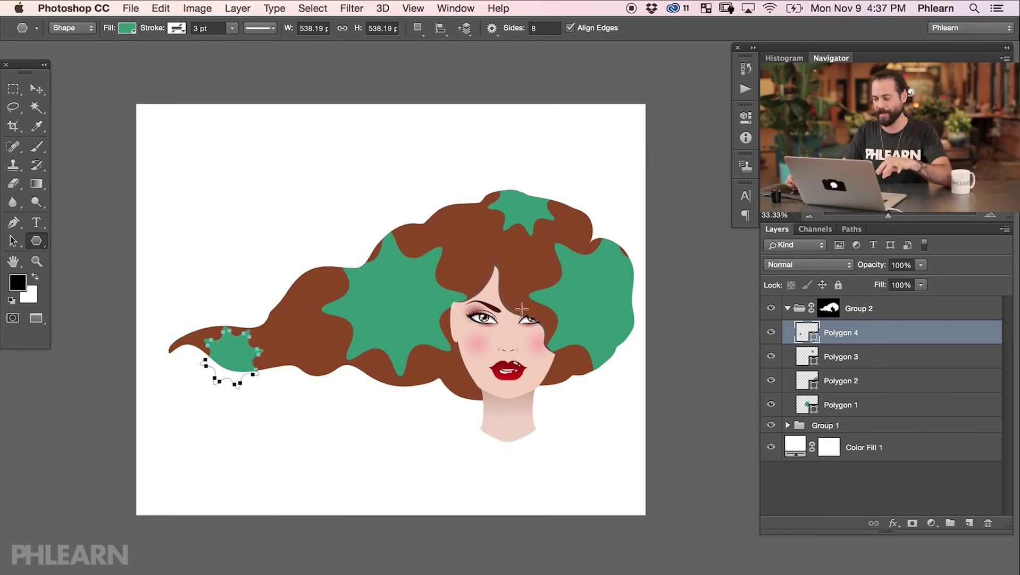
Step: Add a Hue/Saturation adjustment above the polygons in Group 2, with Colorize on and Saturation at 48
{"action": "left_click", "coordinate": [940, 521]}
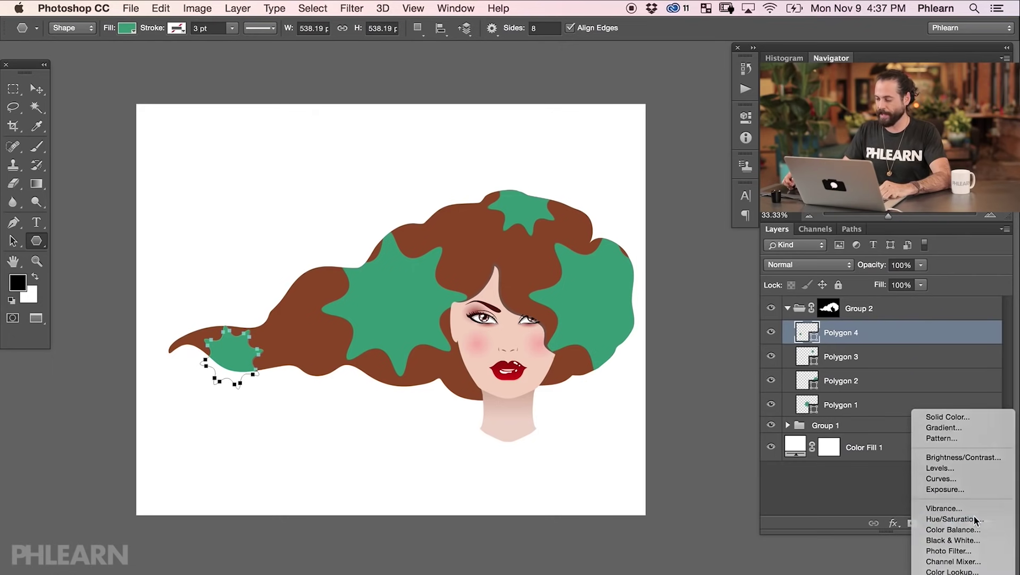
{"action": "left_click", "coordinate": [954, 519]}
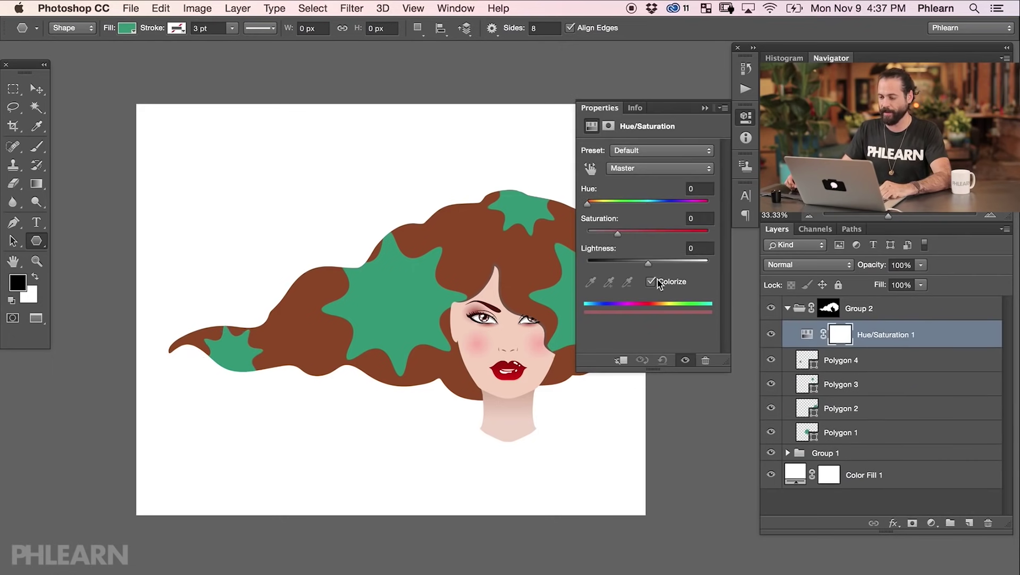
{"action": "left_click_drag", "start_coordinate": [633, 236], "coordinate": [641, 235]}
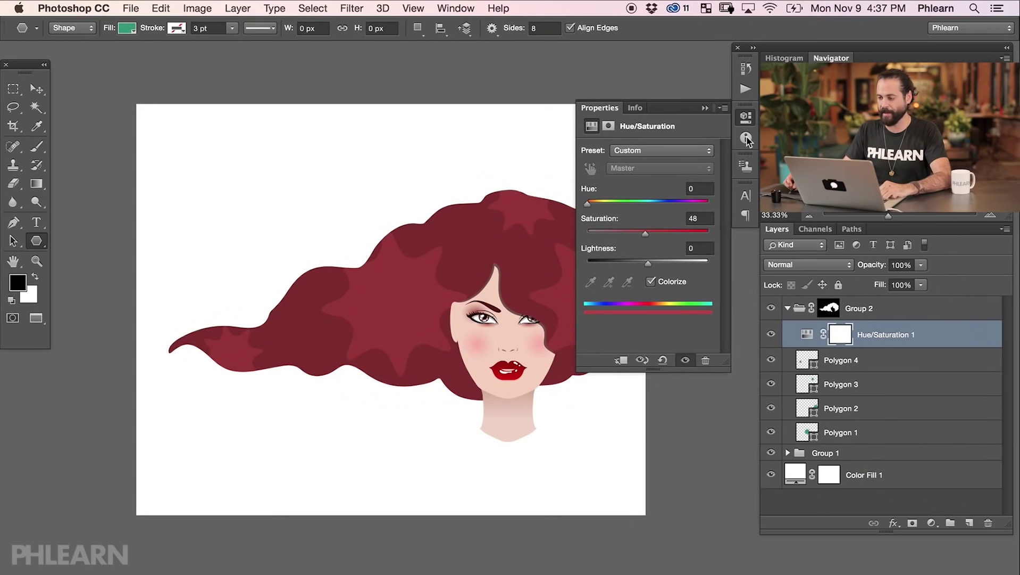
{"action": "left_click", "coordinate": [746, 114]}
{"action": "left_click", "coordinate": [770, 337]}
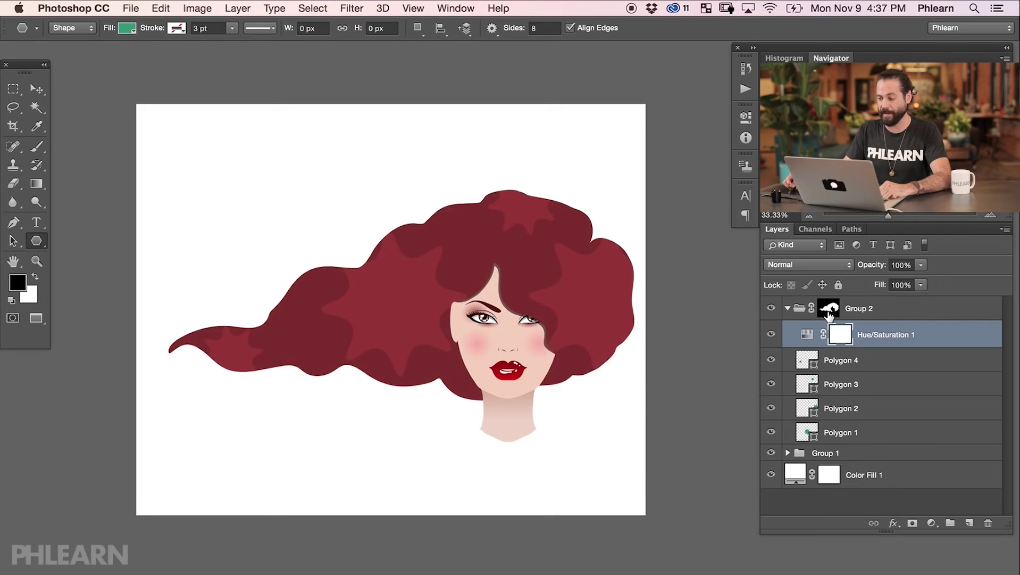
{"action": "left_click", "coordinate": [787, 308]}
{"action": "left_click", "coordinate": [788, 308]}
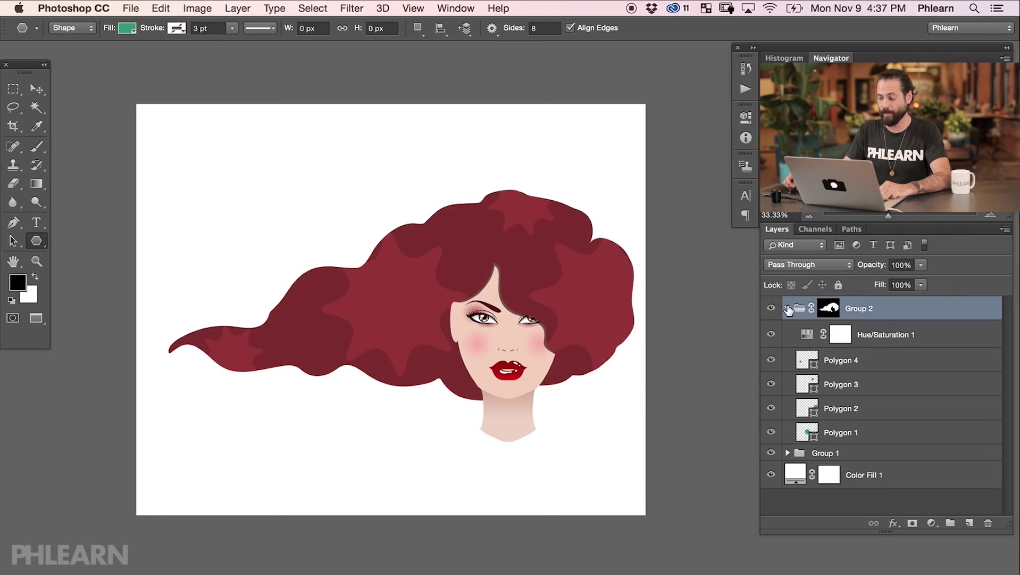
Step: Select the Polygon 4 layer and set the Polygon tool to 3 sides with Star and Smooth Corners off
{"action": "left_click", "coordinate": [871, 371]}
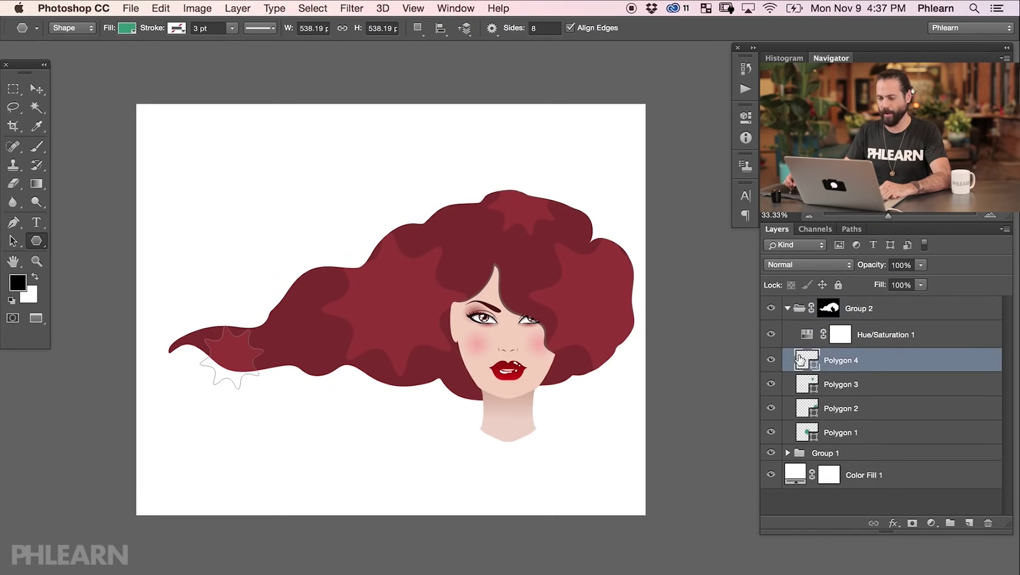
{"action": "left_click", "coordinate": [492, 30]}
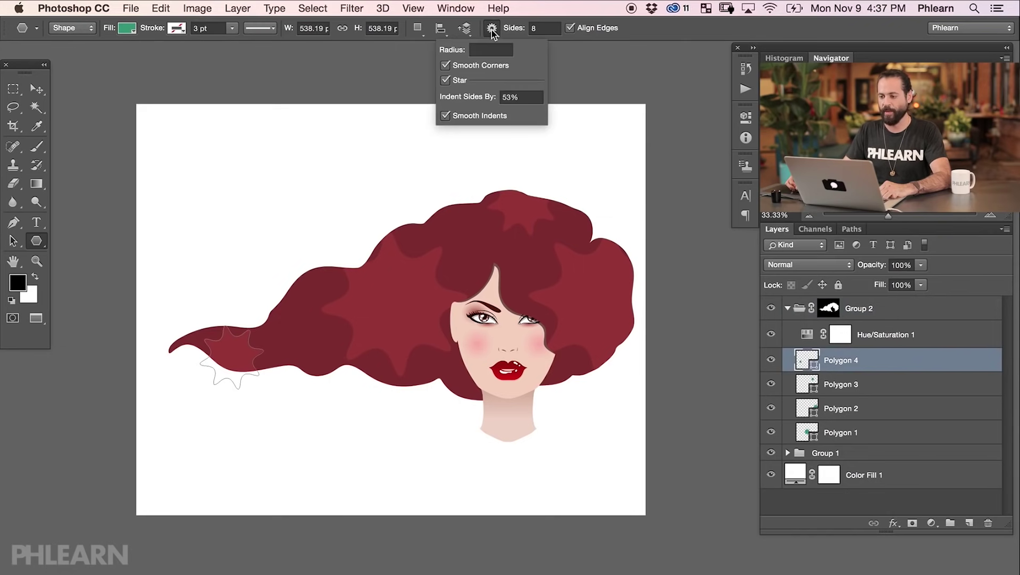
{"action": "left_click", "coordinate": [446, 80]}
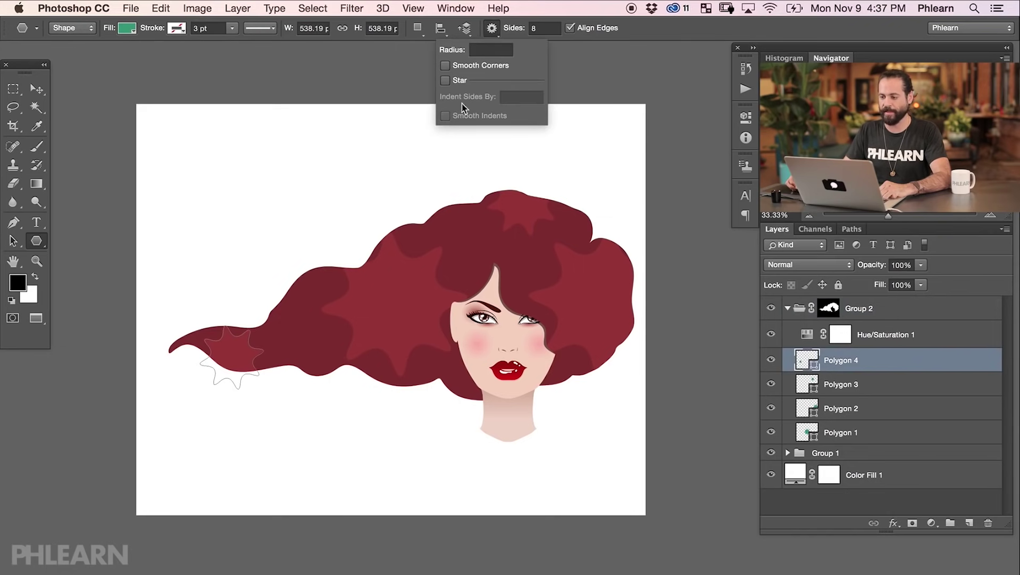
{"action": "left_click", "coordinate": [546, 27]}
{"action": "type", "text": "3"}
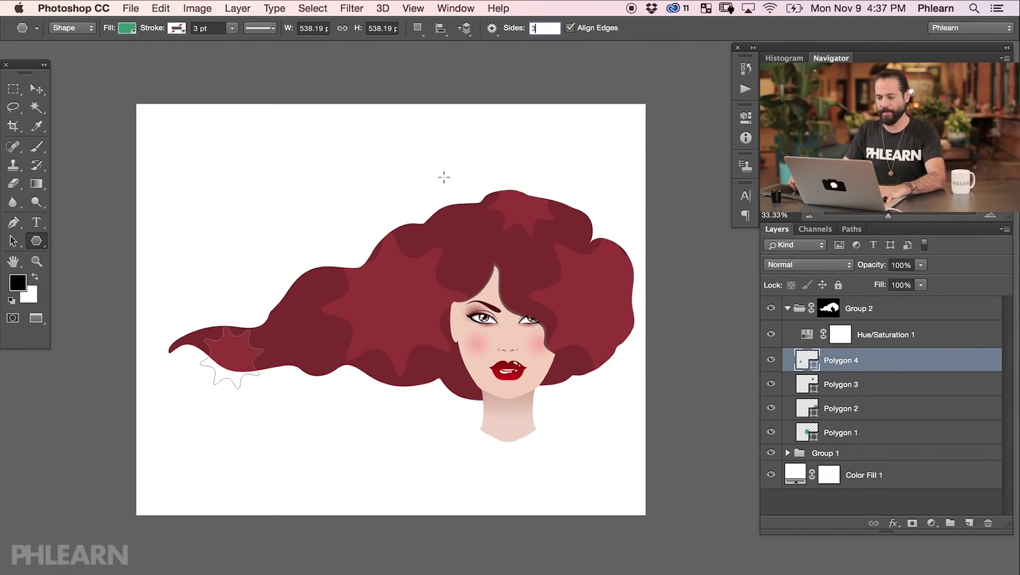
Step: Change the shape fill colour to light mint green #77e0bc
{"action": "left_click", "coordinate": [125, 29]}
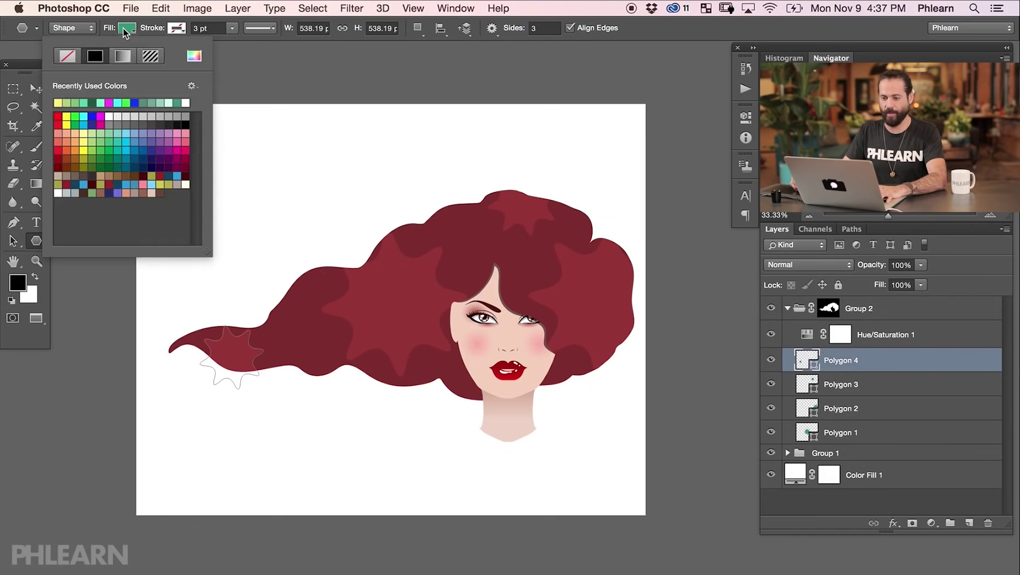
{"action": "left_click", "coordinate": [194, 57]}
{"action": "left_click_drag", "start_coordinate": [135, 339], "coordinate": [110, 346]}
{"action": "left_click", "coordinate": [357, 315]}
Step: Draw six triangles at different places over the hair, the first about 901 by 865 px and the last about 491 by 444 px
{"action": "left_click_drag", "start_coordinate": [435, 387], "coordinate": [482, 430]}
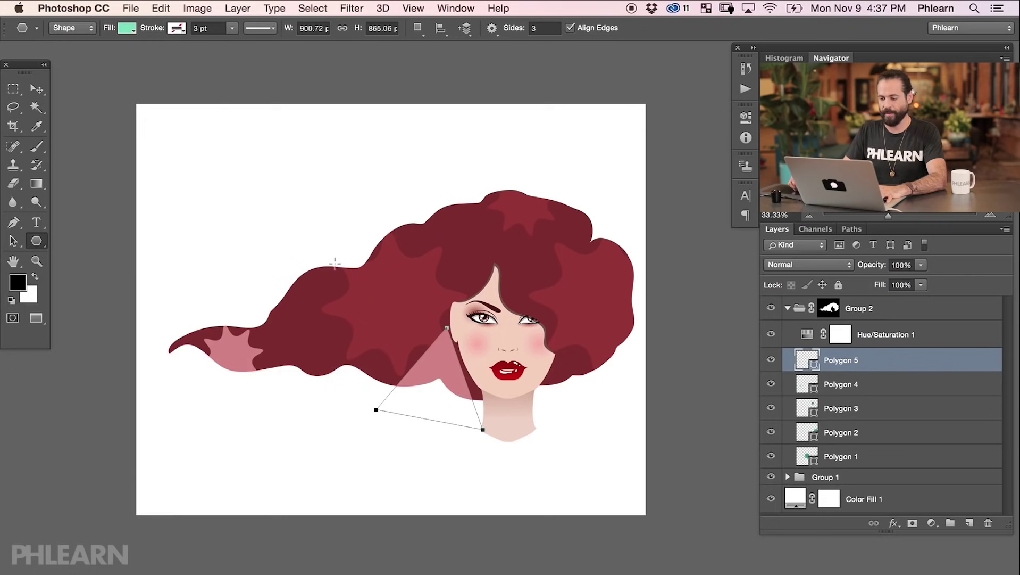
{"action": "left_click_drag", "start_coordinate": [333, 253], "coordinate": [365, 266]}
{"action": "left_click_drag", "start_coordinate": [498, 200], "coordinate": [550, 224]}
{"action": "mouse_move", "coordinate": [598, 292]}
{"action": "left_mouse_down"}
{"action": "mouse_move", "coordinate": [649, 326]}
{"action": "mouse_move", "coordinate": [634, 321]}
{"action": "left_mouse_up"}
{"action": "left_click_drag", "start_coordinate": [606, 360], "coordinate": [630, 389]}
{"action": "left_click_drag", "start_coordinate": [304, 336], "coordinate": [332, 355]}
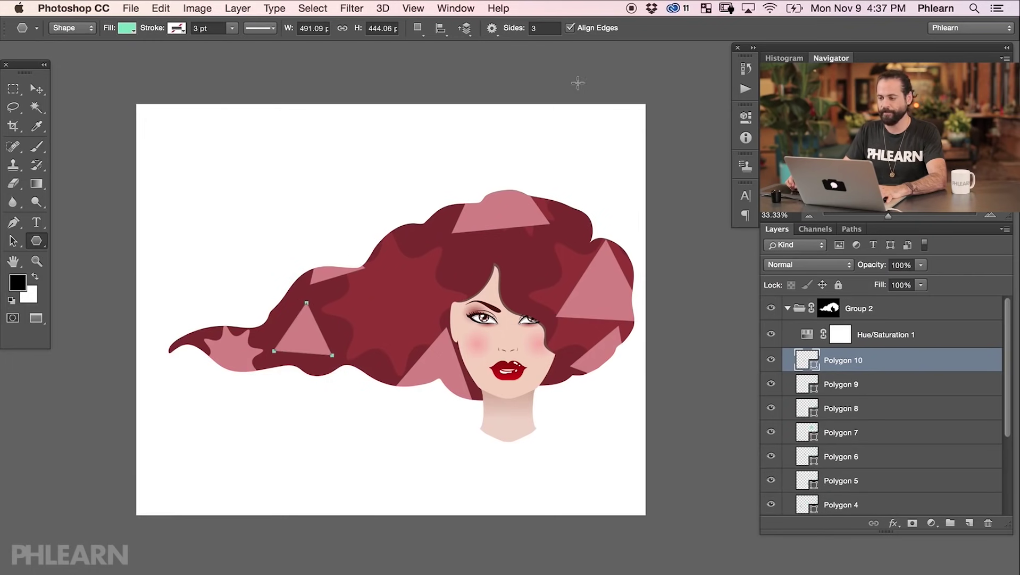
Step: Set the Polygon tool to 6 sides and change the fill to a darker green
{"action": "left_click", "coordinate": [542, 25]}
{"action": "type", "text": "6"}
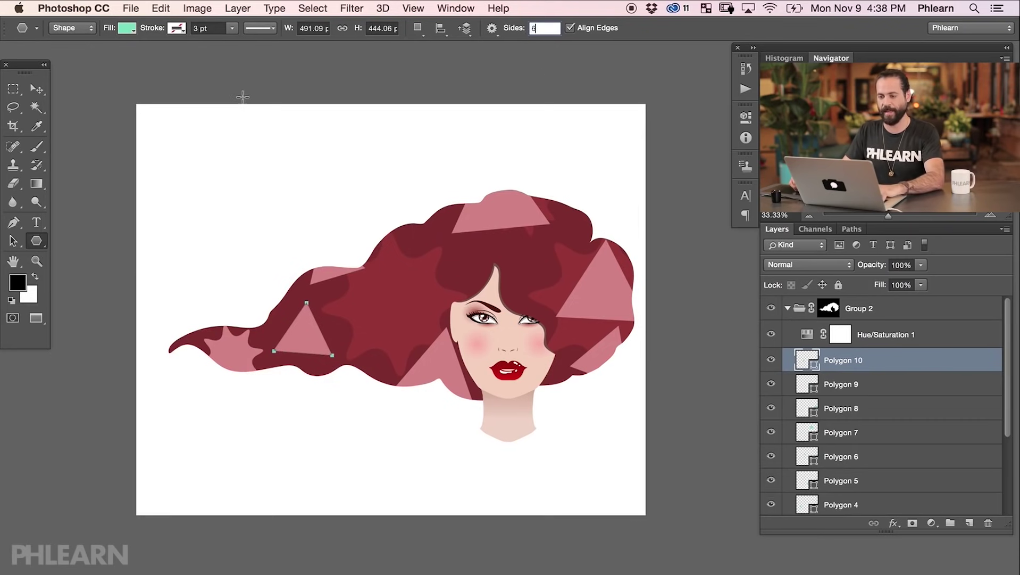
{"action": "left_click", "coordinate": [129, 28]}
{"action": "left_click", "coordinate": [195, 56]}
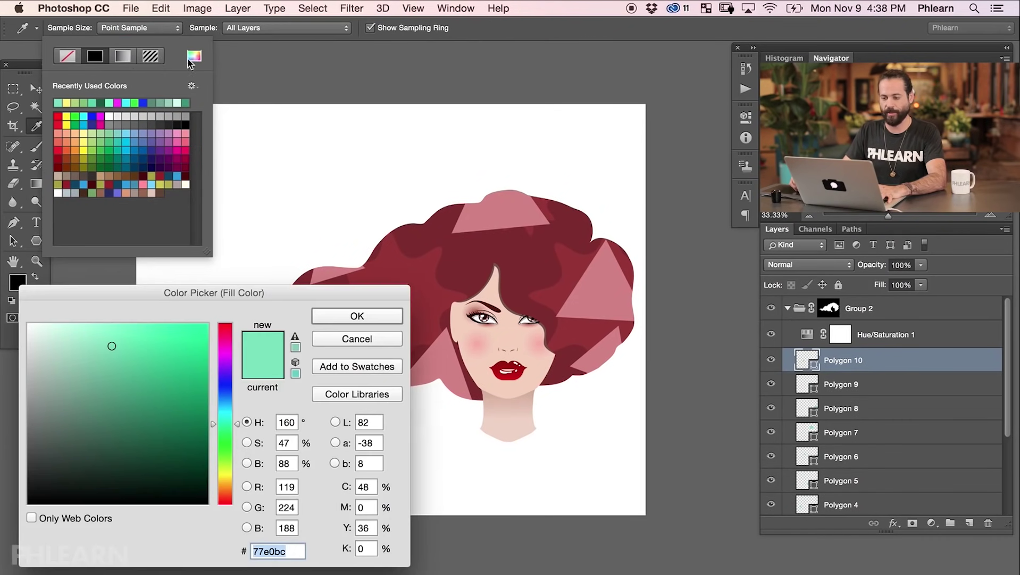
{"action": "left_click_drag", "start_coordinate": [101, 391], "coordinate": [103, 398]}
{"action": "left_click", "coordinate": [366, 316]}
Step: Draw seven hexagons of varying sizes and rotations across the hair, the last about 1055 by 1048 px
{"action": "mouse_move", "coordinate": [463, 405]}
{"action": "left_mouse_down"}
{"action": "mouse_move", "coordinate": [487, 303]}
{"action": "mouse_move", "coordinate": [471, 417]}
{"action": "left_mouse_up"}
{"action": "left_click_drag", "start_coordinate": [399, 234], "coordinate": [442, 217]}
{"action": "left_click_drag", "start_coordinate": [526, 280], "coordinate": [505, 337]}
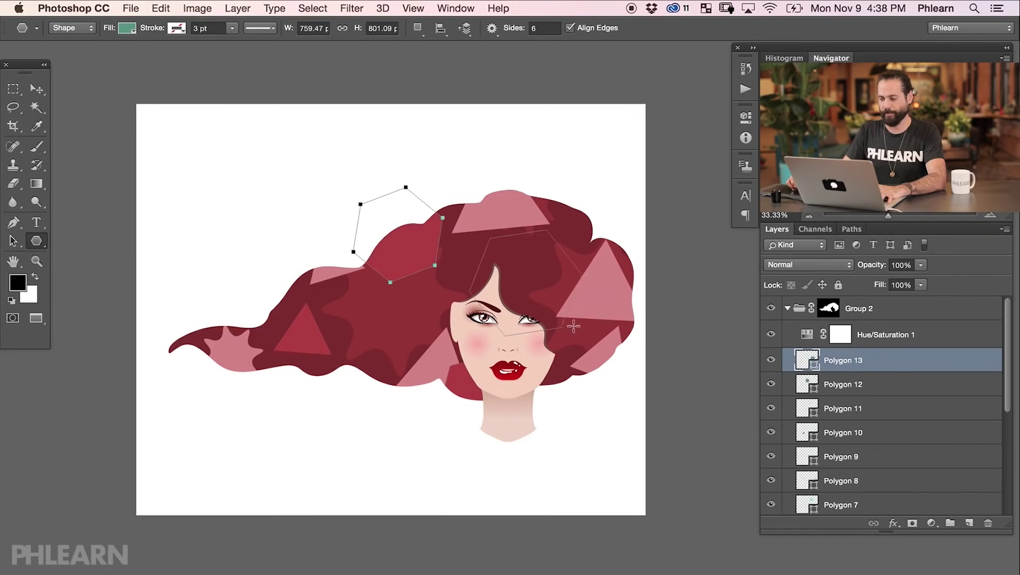
{"action": "left_click_drag", "start_coordinate": [585, 219], "coordinate": [634, 261]}
{"action": "left_click_drag", "start_coordinate": [338, 360], "coordinate": [367, 397]}
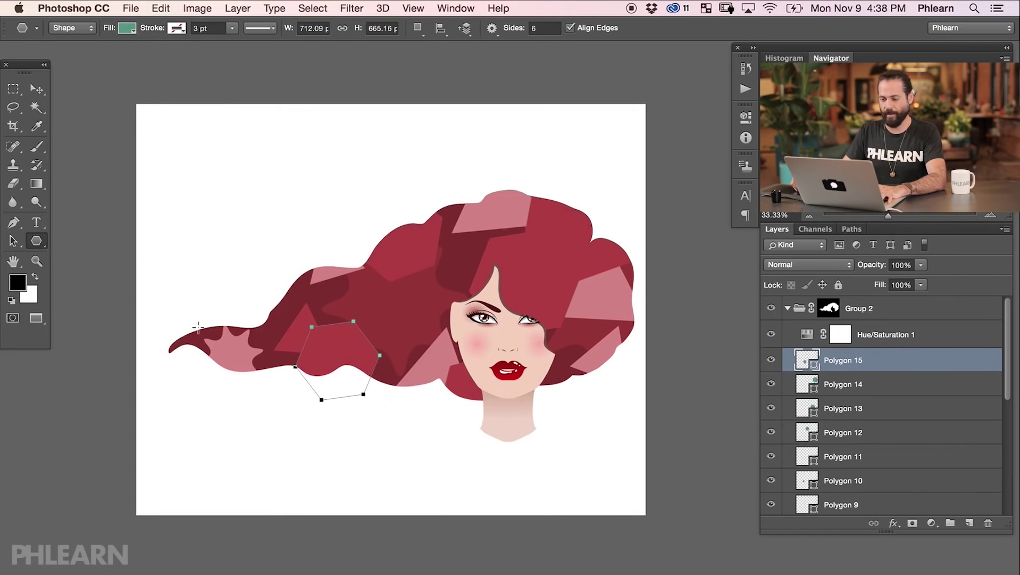
{"action": "left_click_drag", "start_coordinate": [196, 318], "coordinate": [250, 342]}
{"action": "left_click_drag", "start_coordinate": [436, 266], "coordinate": [391, 219]}
Step: Set the Polygon tool to a 10-point star with smooth corners and 53% smooth indents, and draw one about 786 by 759 px beside the face
{"action": "double_click", "coordinate": [538, 28]}
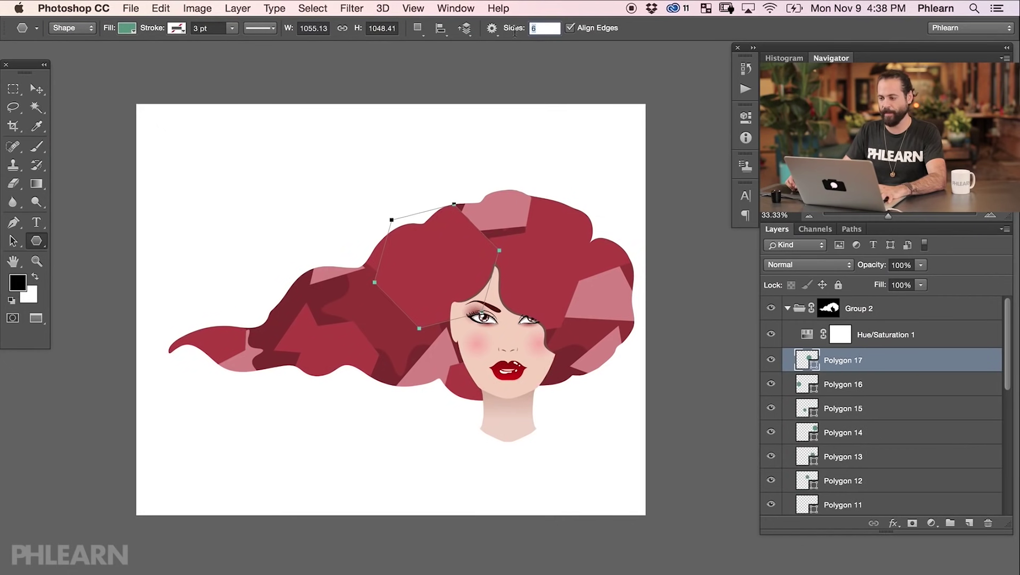
{"action": "type", "text": "10"}
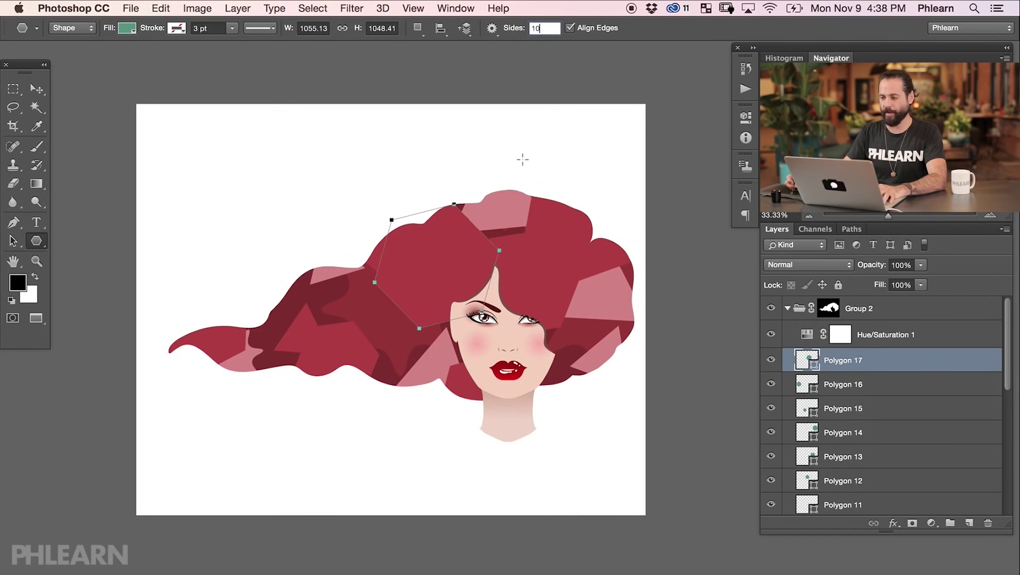
{"action": "left_click", "coordinate": [491, 28]}
{"action": "left_click", "coordinate": [446, 80]}
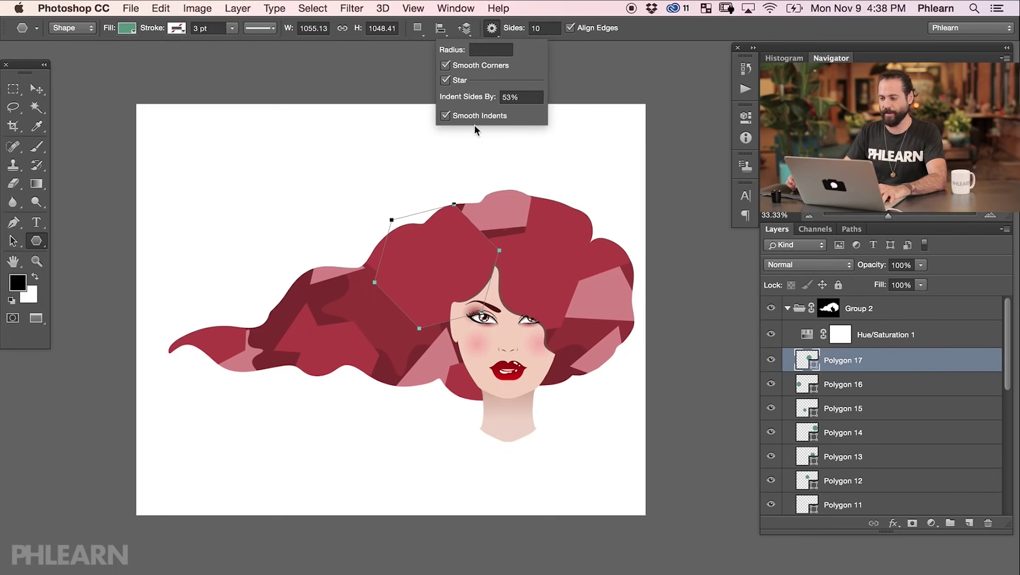
{"action": "left_click", "coordinate": [464, 313]}
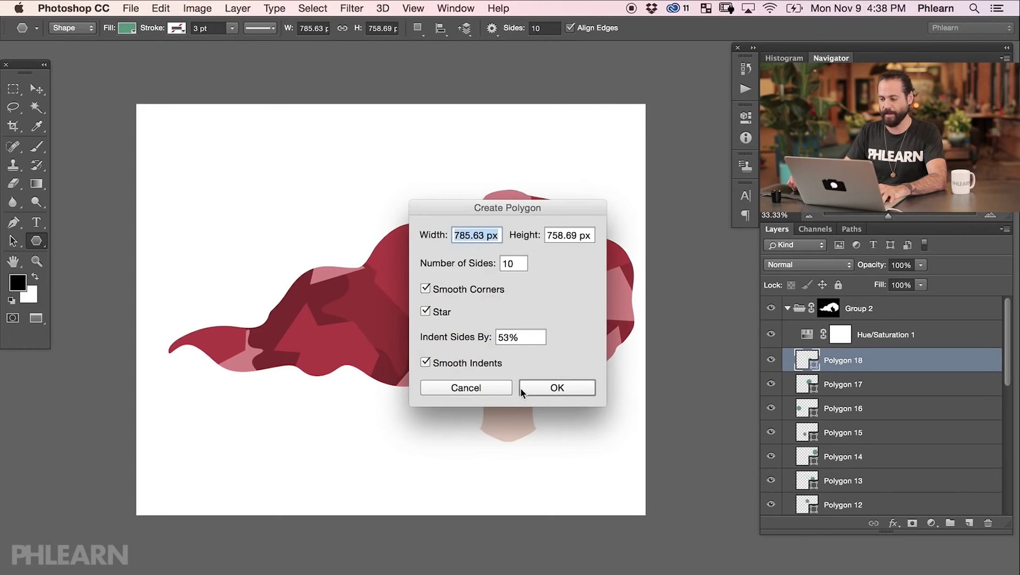
{"action": "left_click", "coordinate": [521, 387]}
Step: Change the fill to pale mint and draw more wavy 10-point stars across the hair, the last about 1537 by 1583 px on the tail
{"action": "left_click", "coordinate": [127, 28]}
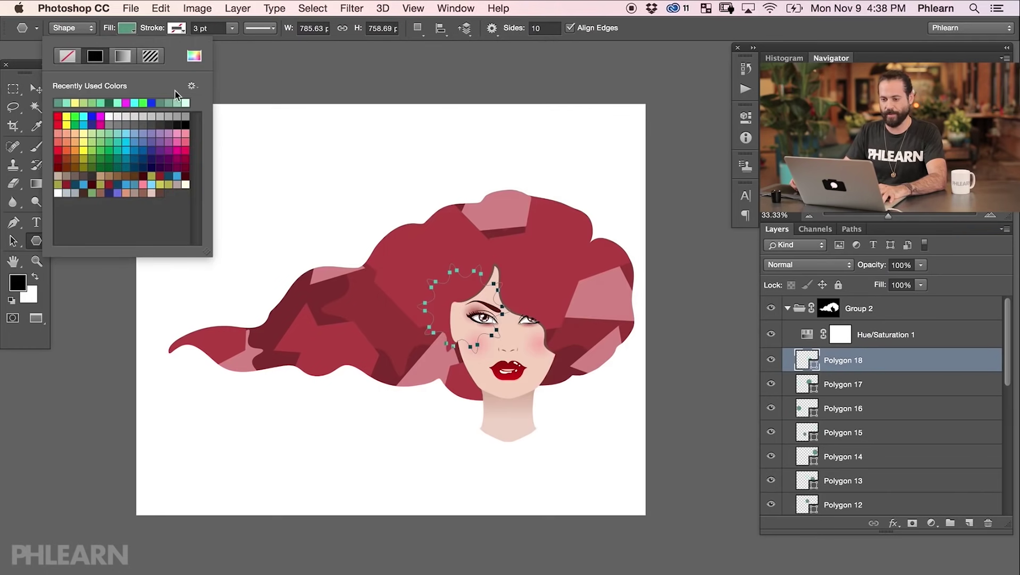
{"action": "left_click", "coordinate": [194, 56]}
{"action": "left_click", "coordinate": [357, 315]}
{"action": "mouse_move", "coordinate": [490, 341]}
{"action": "left_mouse_down"}
{"action": "mouse_move", "coordinate": [532, 393]}
{"action": "mouse_move", "coordinate": [483, 392]}
{"action": "mouse_move", "coordinate": [632, 355]}
{"action": "left_mouse_up"}
{"action": "left_click_drag", "start_coordinate": [654, 290], "coordinate": [674, 338]}
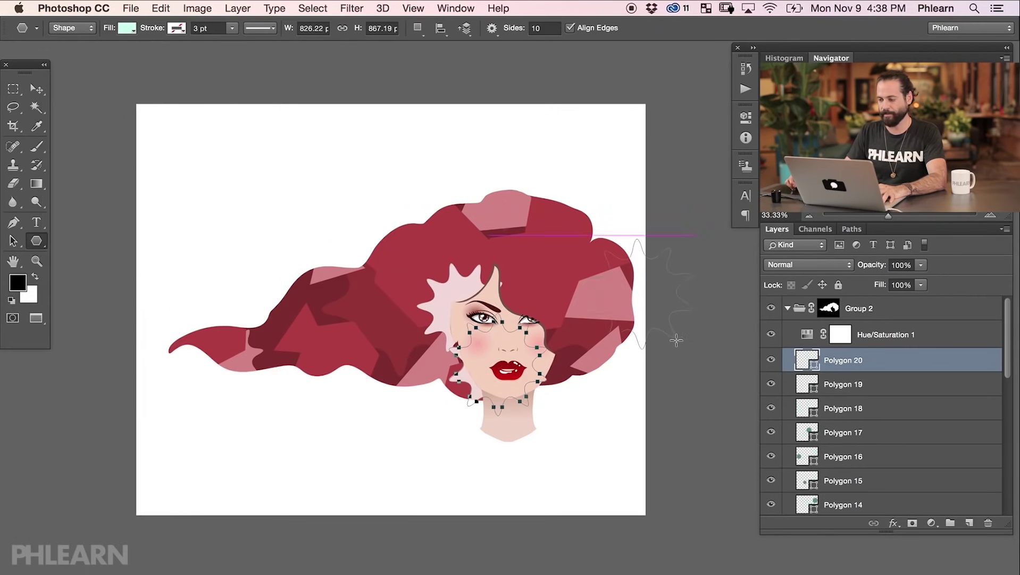
{"action": "left_click_drag", "start_coordinate": [338, 223], "coordinate": [374, 255]}
{"action": "left_click_drag", "start_coordinate": [272, 372], "coordinate": [359, 406]}
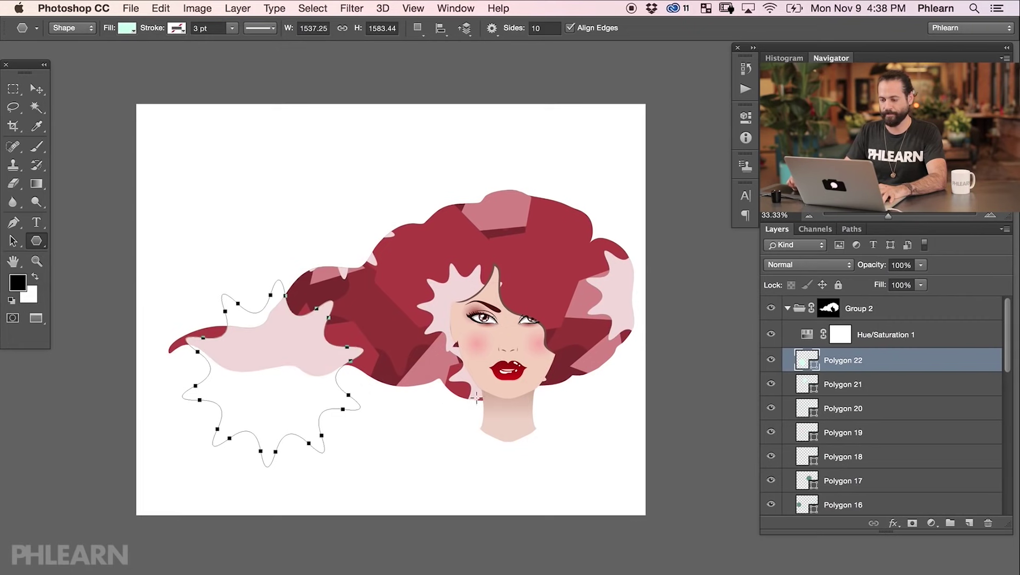
Step: Set the Polygon tool to a 5-point star without smooth corners or smooth indents, and change the fill to muted green
{"action": "type", "text": "5"}
{"action": "left_click", "coordinate": [492, 28]}
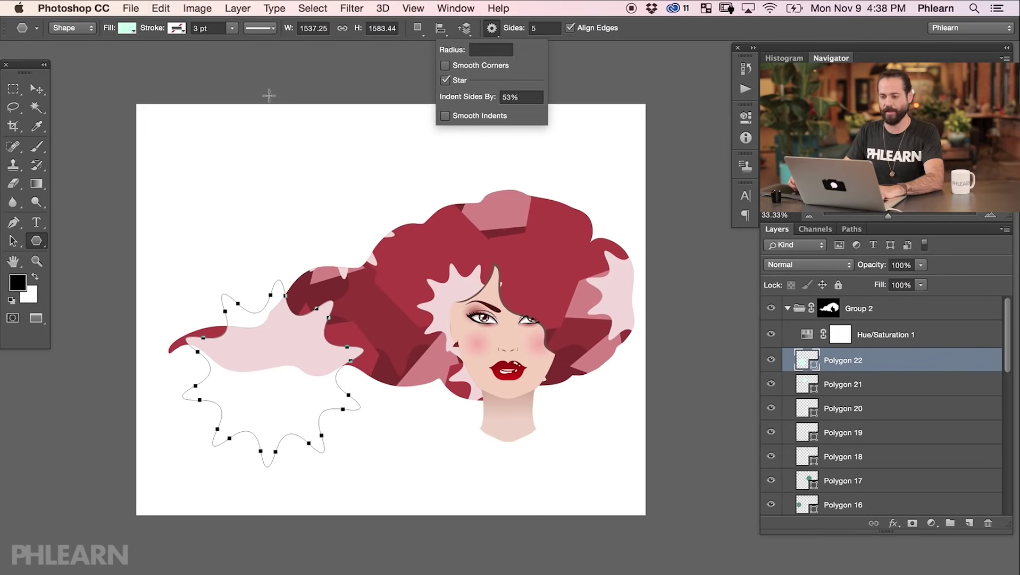
{"action": "left_click", "coordinate": [127, 29]}
{"action": "left_click", "coordinate": [194, 58]}
{"action": "left_click_drag", "start_coordinate": [98, 365], "coordinate": [89, 382]}
{"action": "left_click", "coordinate": [381, 316]}
Step: Draw five sharp stars at different places over the hair, the last about 1640 by 1675 px around the face
{"action": "left_click_drag", "start_coordinate": [529, 295], "coordinate": [548, 343]}
{"action": "left_click_drag", "start_coordinate": [331, 366], "coordinate": [391, 400]}
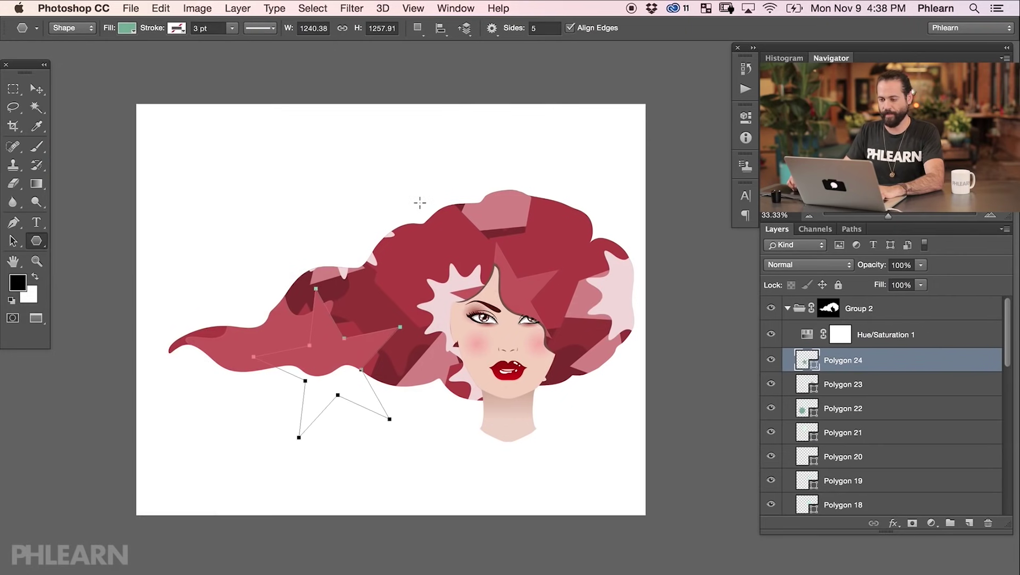
{"action": "left_click_drag", "start_coordinate": [410, 170], "coordinate": [375, 111]}
{"action": "left_click_drag", "start_coordinate": [596, 250], "coordinate": [661, 344]}
{"action": "left_click_drag", "start_coordinate": [510, 329], "coordinate": [567, 398]}
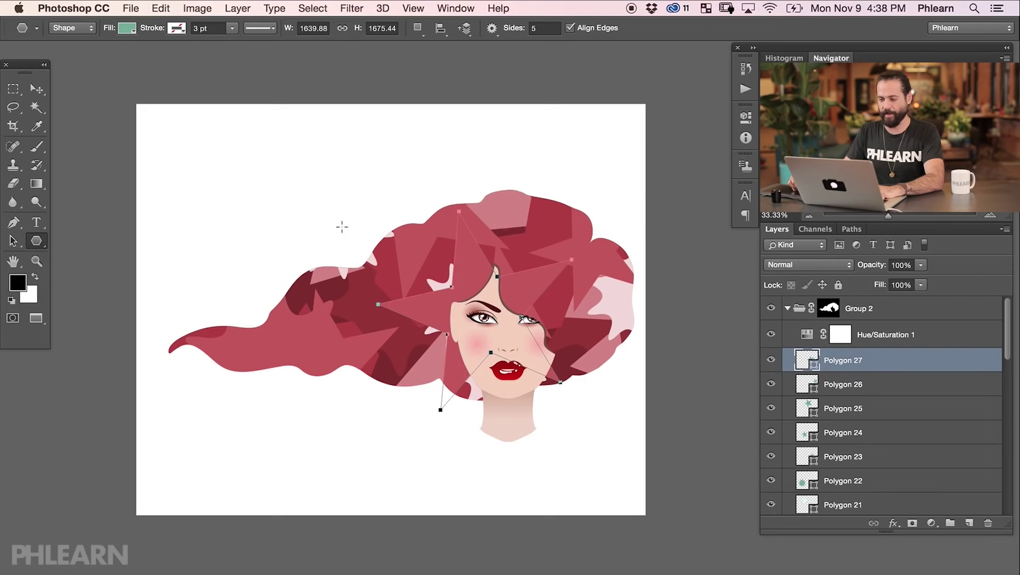
Step: Change the fill to pale mint #b9f5e1 and add two stars along the hair's tail, the last about 562 by 561 px at its tip
{"action": "left_click", "coordinate": [127, 28]}
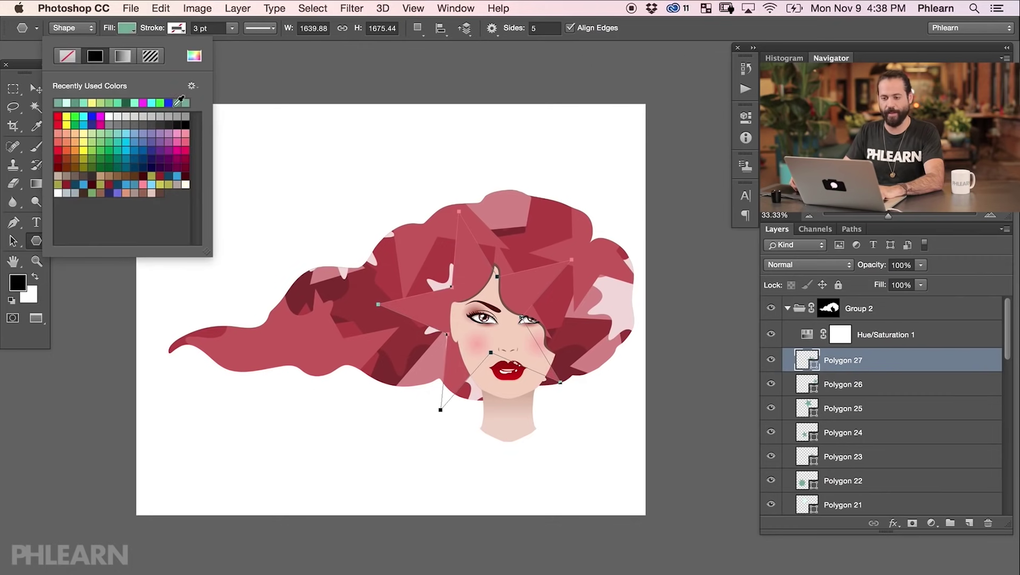
{"action": "left_click", "coordinate": [196, 55]}
{"action": "left_click_drag", "start_coordinate": [64, 341], "coordinate": [71, 330]}
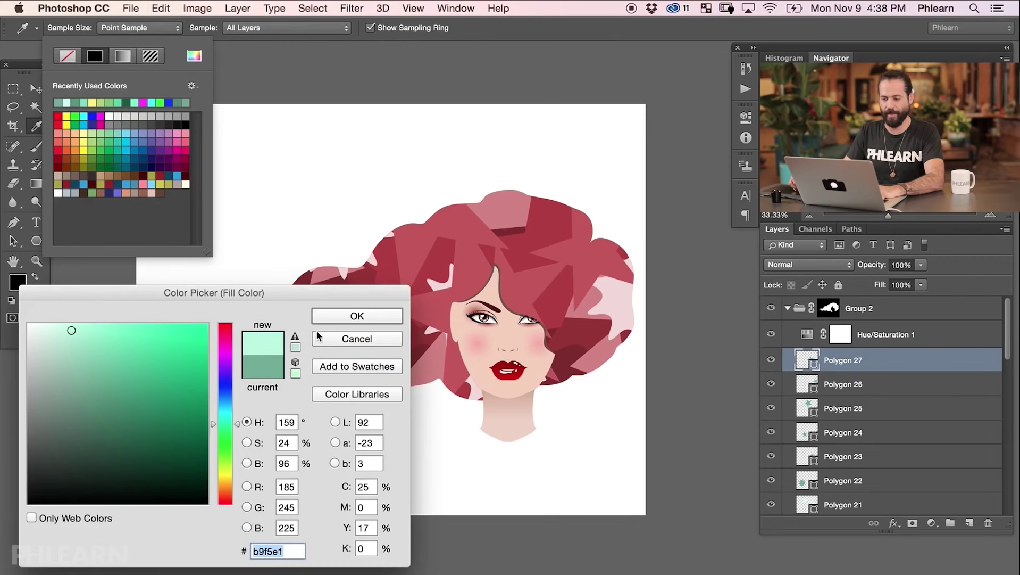
{"action": "left_click", "coordinate": [344, 315]}
{"action": "left_click_drag", "start_coordinate": [285, 370], "coordinate": [326, 349]}
{"action": "left_click_drag", "start_coordinate": [187, 332], "coordinate": [217, 342]}
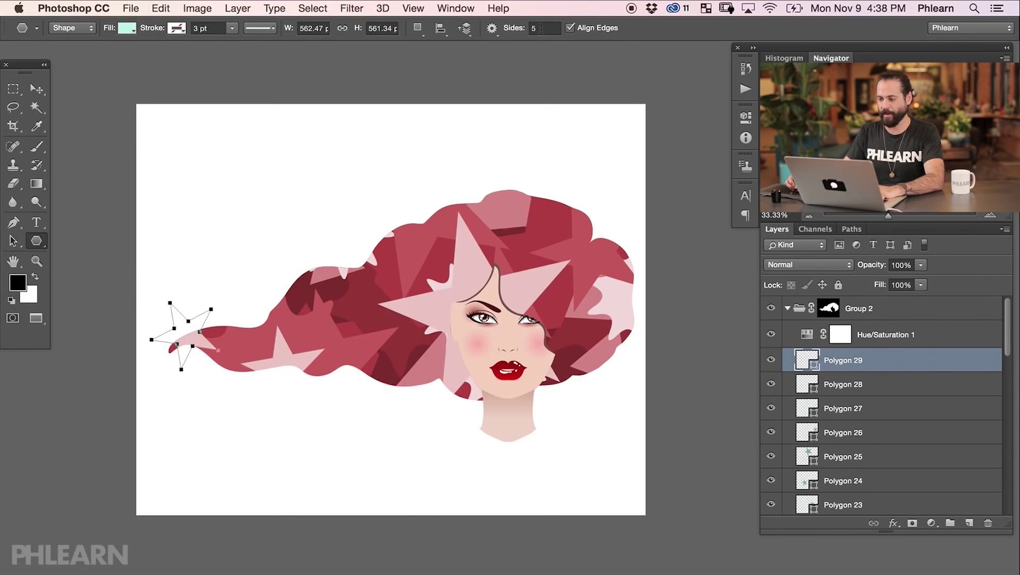
Step: Turn off the Star option, set 3 sides and draw four pale triangles around the hair, the last about 548 by 579 px
{"action": "left_click", "coordinate": [492, 29]}
{"action": "left_click", "coordinate": [460, 84]}
{"action": "left_click", "coordinate": [511, 33]}
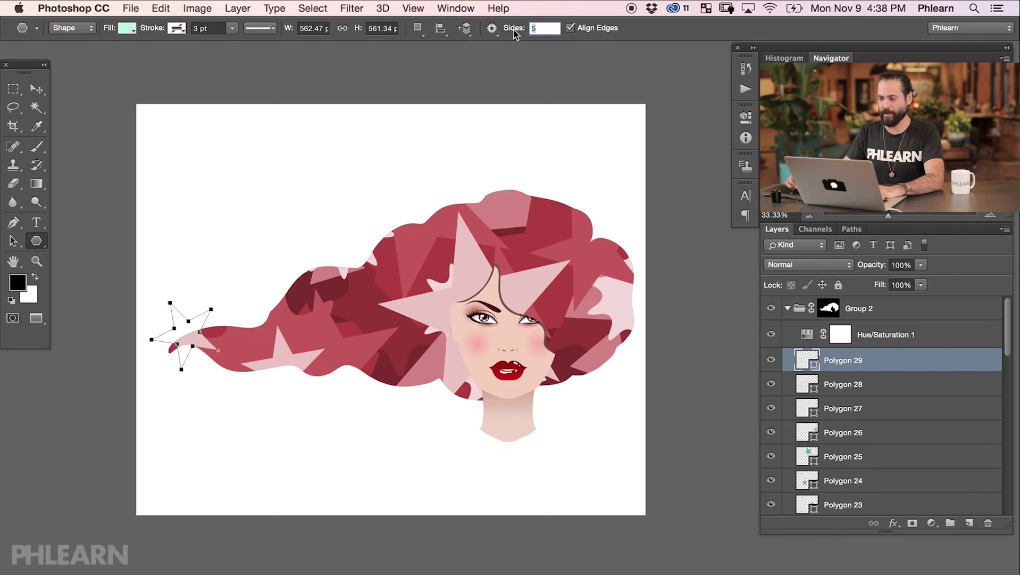
{"action": "type", "text": "3"}
{"action": "left_click_drag", "start_coordinate": [395, 250], "coordinate": [626, 258]}
{"action": "left_click_drag", "start_coordinate": [579, 367], "coordinate": [610, 394]}
{"action": "left_click_drag", "start_coordinate": [364, 367], "coordinate": [391, 400]}
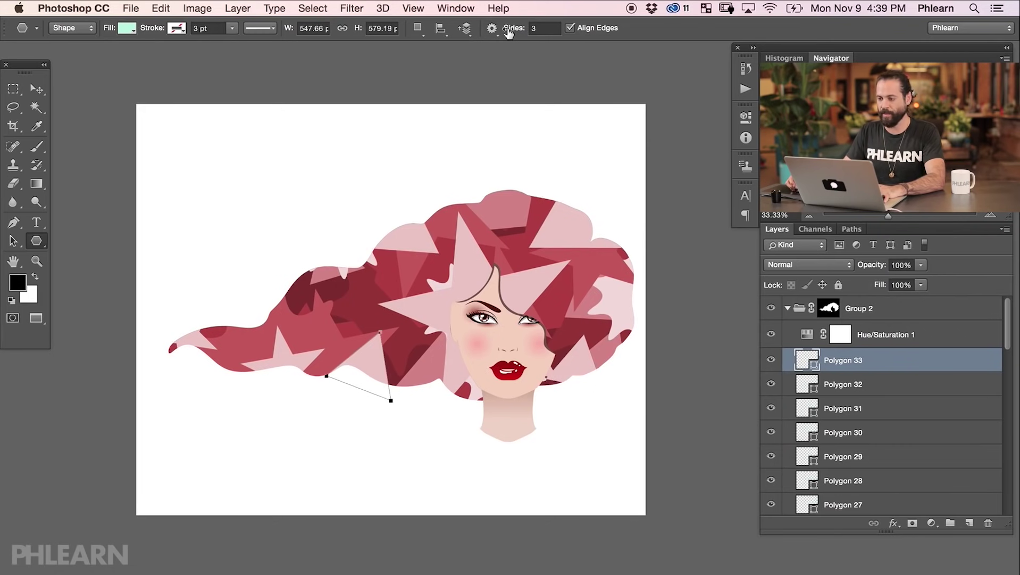
Step: Set the Polygon tool to a 10-point star with smooth corners and smooth indents, and change the fill to dark green
{"action": "type", "text": "10"}
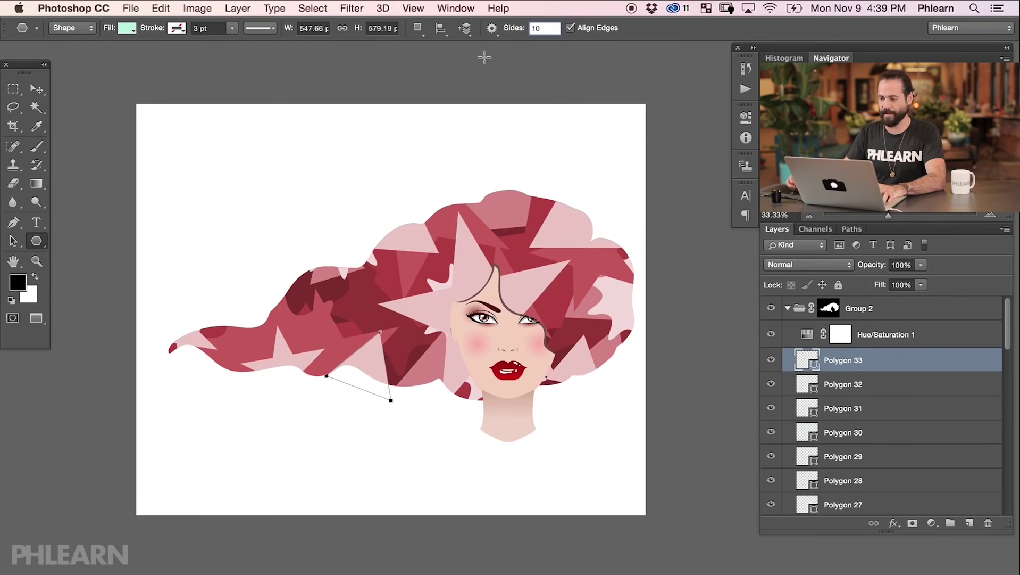
{"action": "left_click", "coordinate": [492, 28]}
{"action": "left_click", "coordinate": [446, 80]}
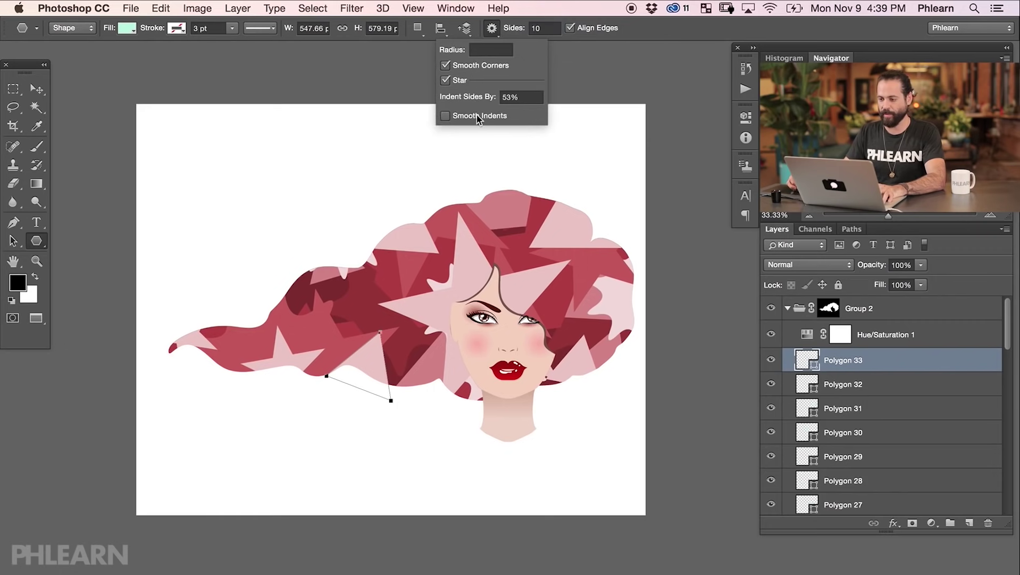
{"action": "left_click", "coordinate": [126, 30]}
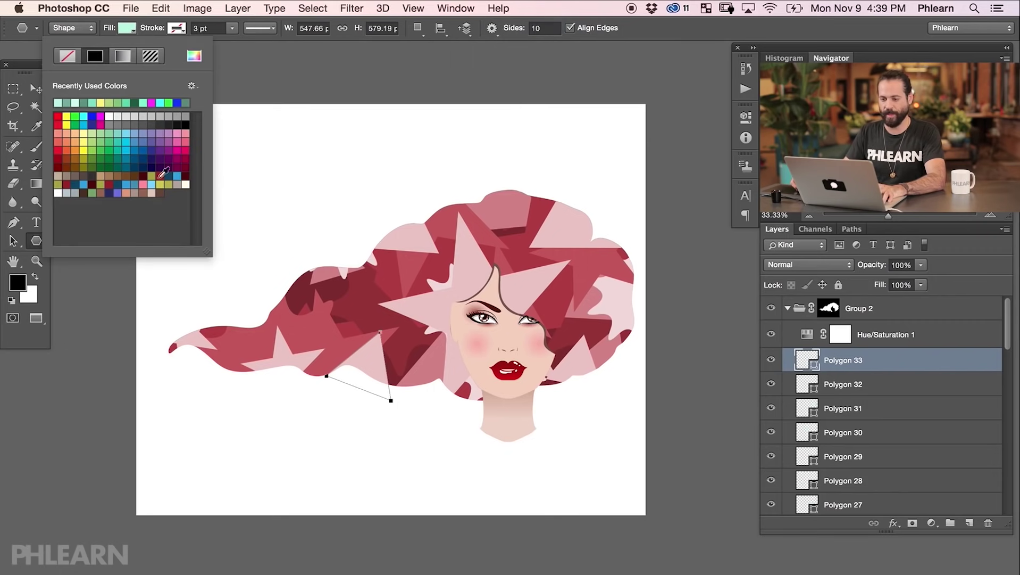
{"action": "left_click", "coordinate": [194, 56]}
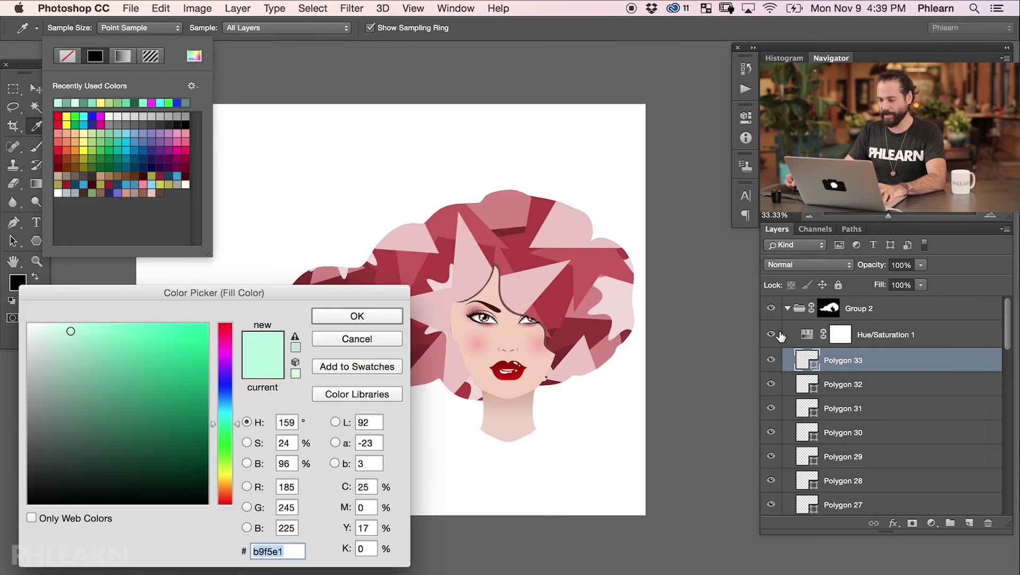
{"action": "left_click", "coordinate": [104, 419]}
{"action": "left_click", "coordinate": [357, 316]}
Step: Draw dark wavy stars over the hair, redrawing the oversized one smaller at about 1229 by 1231 px and ending with one about 809 by 816 px
{"action": "left_click_drag", "start_coordinate": [465, 369], "coordinate": [493, 408]}
{"action": "left_click_drag", "start_coordinate": [467, 251], "coordinate": [665, 396]}
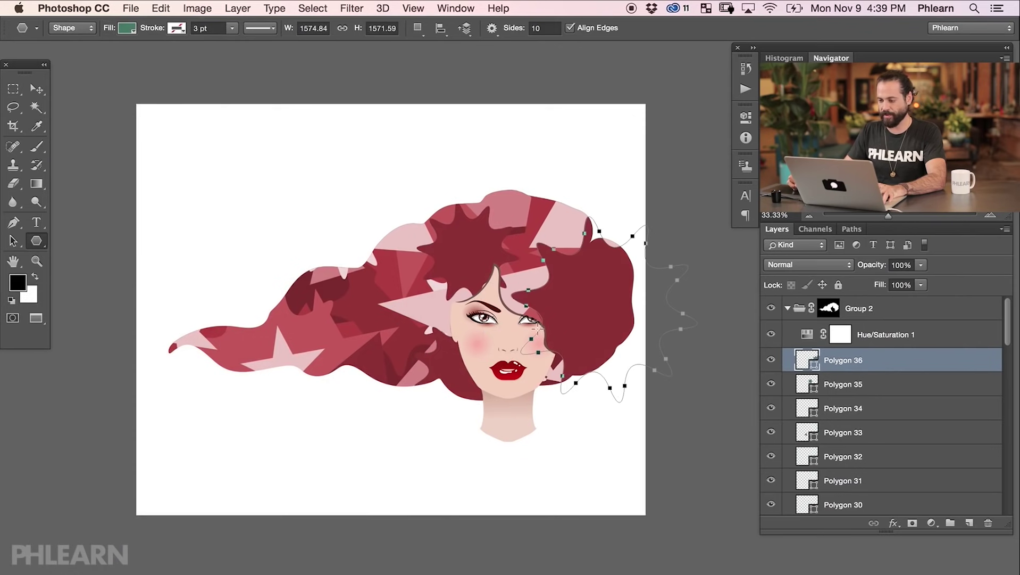
{"action": "key", "text": "ctrl+z"}
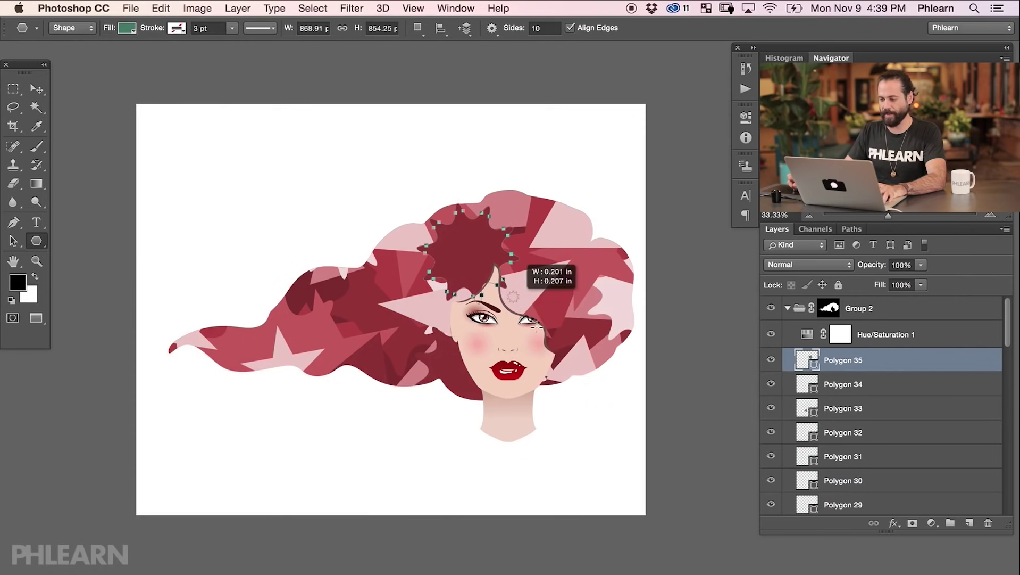
{"action": "left_click_drag", "start_coordinate": [536, 327], "coordinate": [554, 346]}
{"action": "left_click_drag", "start_coordinate": [246, 359], "coordinate": [295, 379]}
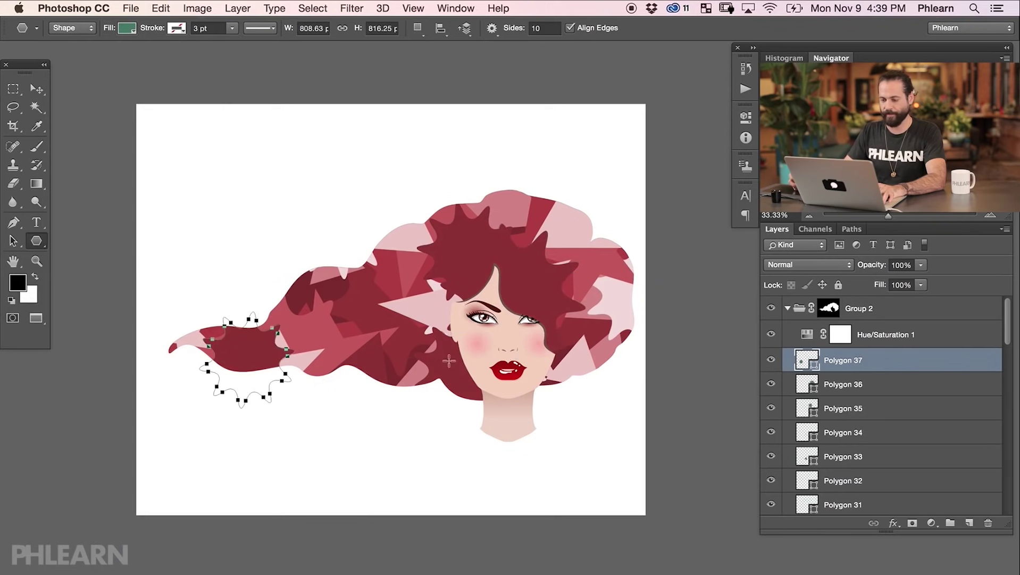
Step: Reposition the Polygon 36, Polygon 35 and Polygon 34 stars within the hair using the Move tool
{"action": "left_click", "coordinate": [904, 383]}
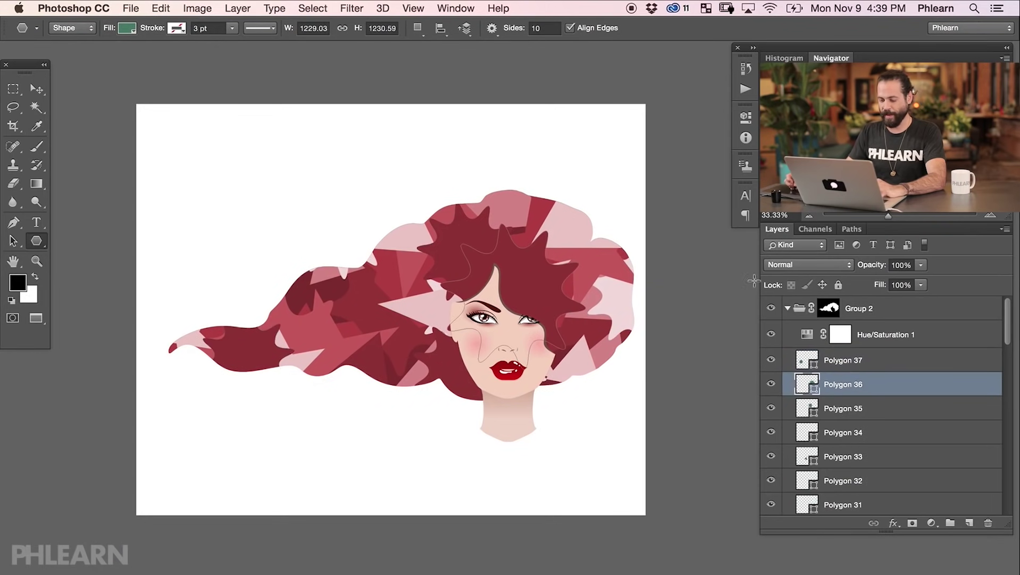
{"action": "key", "text": "v"}
{"action": "left_click_drag", "start_coordinate": [563, 440], "coordinate": [681, 445]}
{"action": "left_click", "coordinate": [844, 416]}
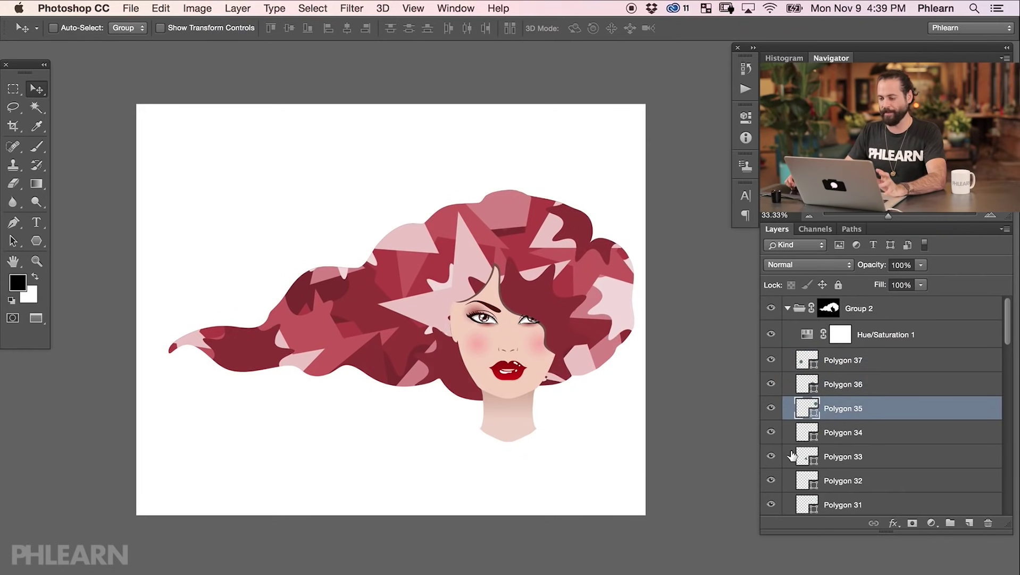
{"action": "left_click", "coordinate": [849, 435]}
{"action": "left_click_drag", "start_coordinate": [535, 448], "coordinate": [555, 454]}
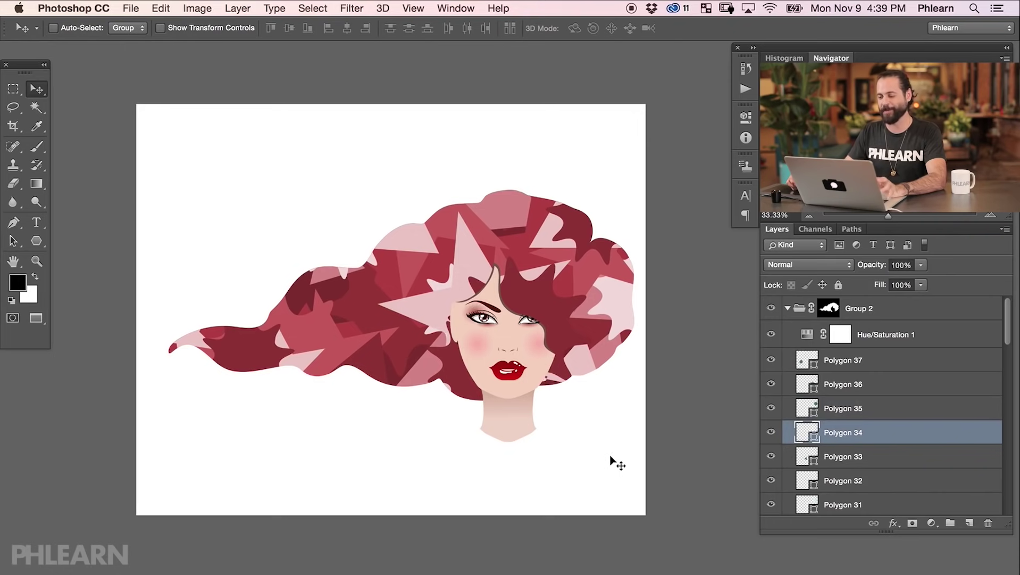
Step: Set the hue of the Hue/Saturation 1 adjustment to 176 to recolour the hair teal
{"action": "double_click", "coordinate": [810, 337]}
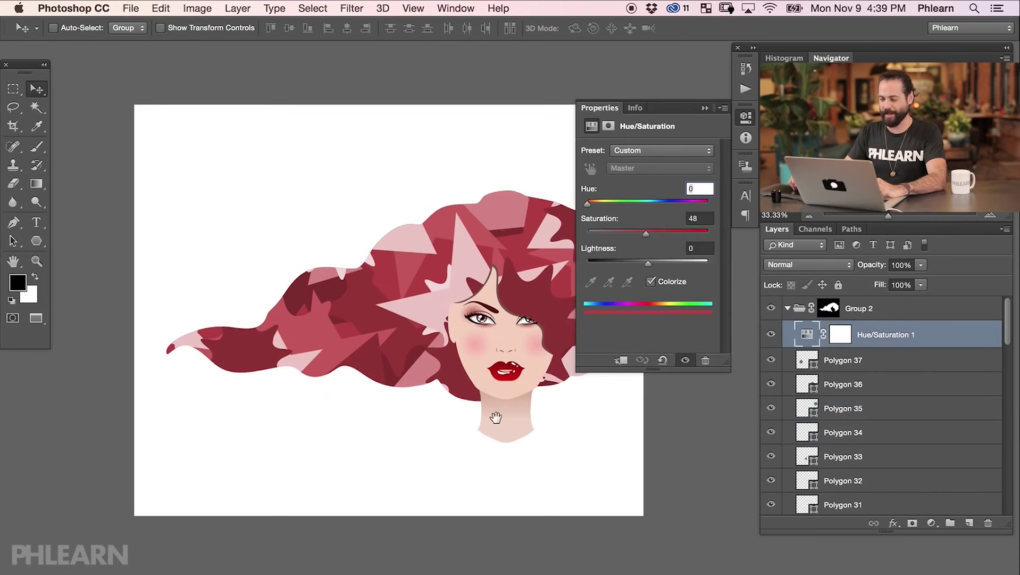
{"action": "left_click_drag", "start_coordinate": [509, 414], "coordinate": [417, 413]}
{"action": "left_click_drag", "start_coordinate": [587, 204], "coordinate": [651, 207]}
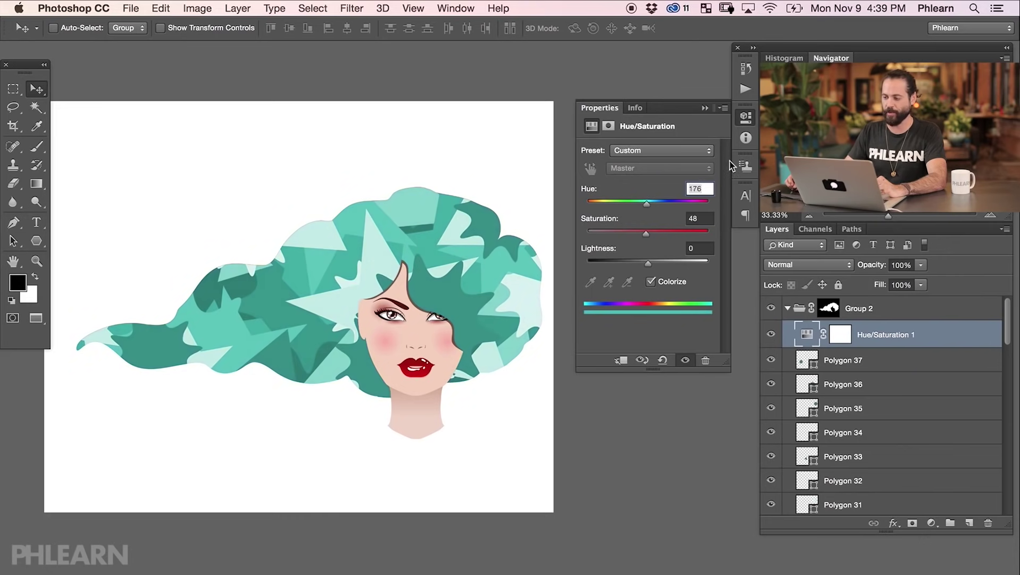
{"action": "left_click", "coordinate": [744, 120]}
{"action": "left_click_drag", "start_coordinate": [436, 390], "coordinate": [522, 415]}
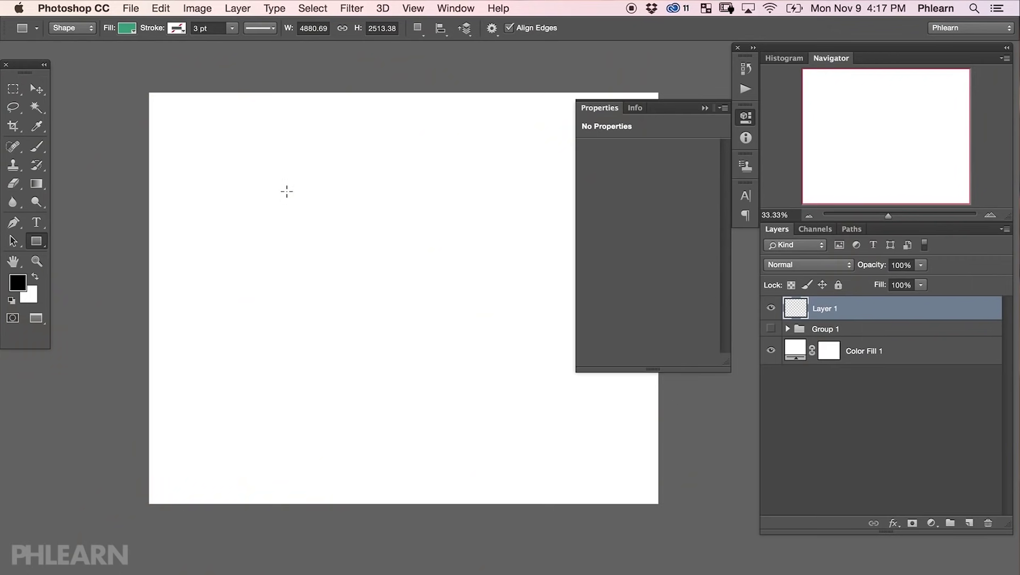
Step: Draw a rectangle about 1395 by 1419 px with a cyan fill and a green 26.32 pt stroke, and try its stroke alignment options
{"action": "left_click_drag", "start_coordinate": [289, 197], "coordinate": [455, 365]}
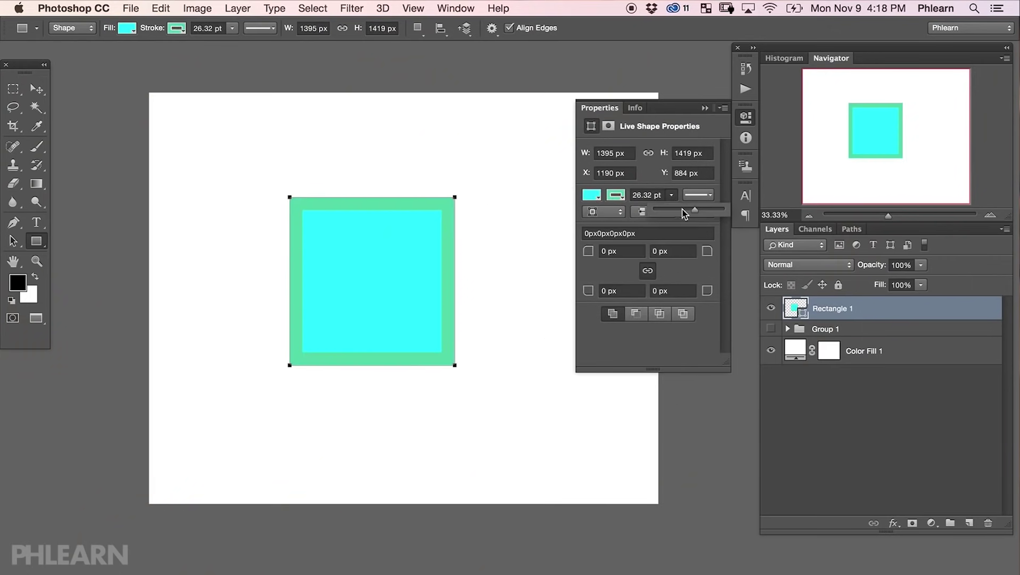
{"action": "left_click", "coordinate": [605, 213]}
{"action": "left_click", "coordinate": [604, 213]}
{"action": "left_click", "coordinate": [604, 213]}
{"action": "left_click", "coordinate": [604, 213]}
{"action": "scroll", "coordinate": [608, 215], "scroll_direction": "down", "scroll_amount": 2}
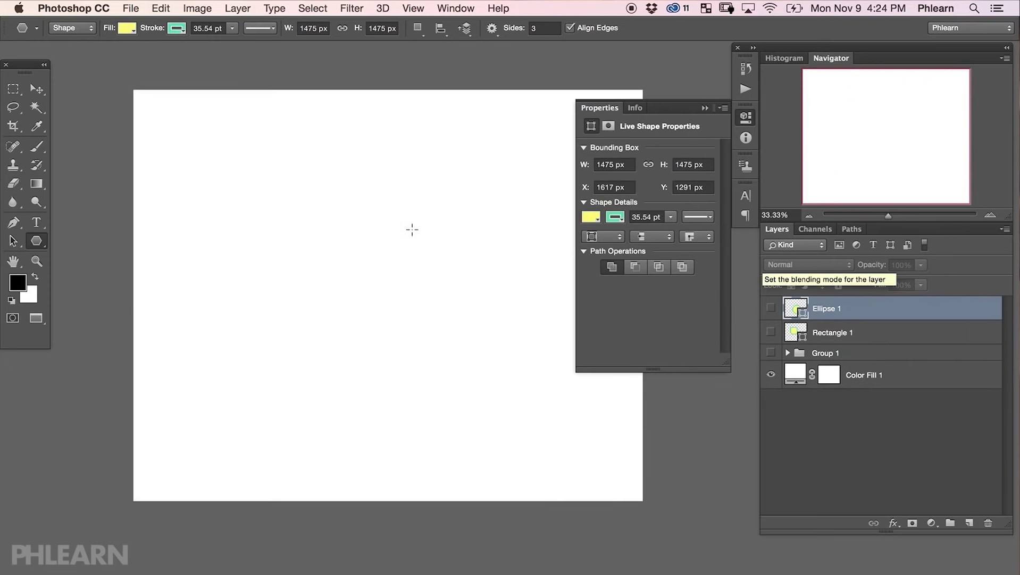
Step: Draw two yellow triangles with thick green outlines using the Polygon tool, the second about 1895 by 1641 px
{"action": "right_click", "coordinate": [36, 241]}
{"action": "left_click", "coordinate": [101, 275]}
{"action": "left_click", "coordinate": [482, 390]}
{"action": "left_click", "coordinate": [460, 390]}
{"action": "left_click_drag", "start_coordinate": [322, 241], "coordinate": [439, 229]}
{"action": "left_click_drag", "start_coordinate": [336, 251], "coordinate": [377, 317]}
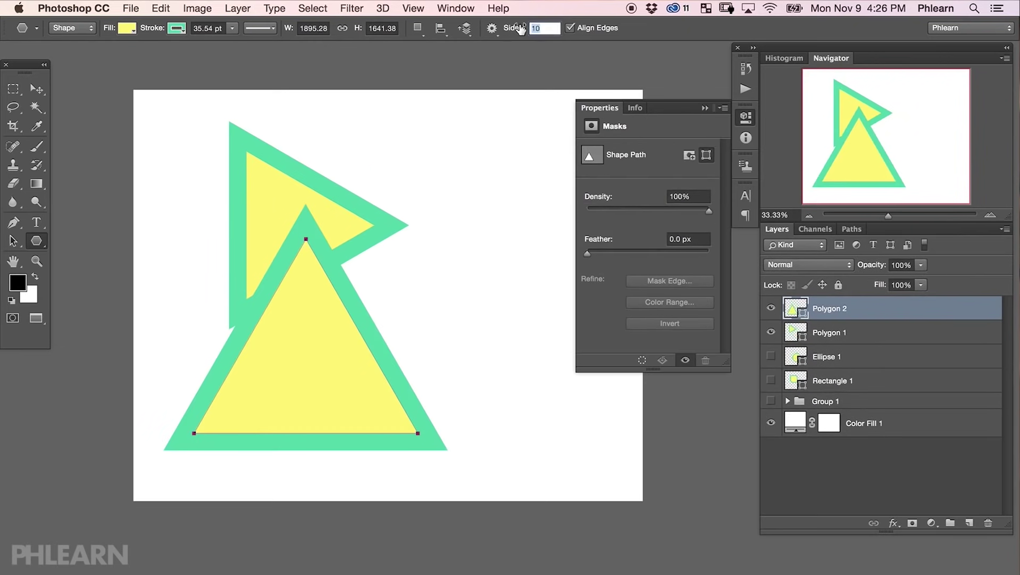
Step: Set the polygon to 5 sides and draw a yellow pentagon and a five-pointed star about 1505 by 1432 px
{"action": "left_click_drag", "start_coordinate": [494, 224], "coordinate": [492, 322]}
{"action": "left_click_drag", "start_coordinate": [385, 279], "coordinate": [457, 338]}
{"action": "left_click_drag", "start_coordinate": [524, 29], "coordinate": [514, 35]}
{"action": "left_click_drag", "start_coordinate": [207, 239], "coordinate": [299, 351]}
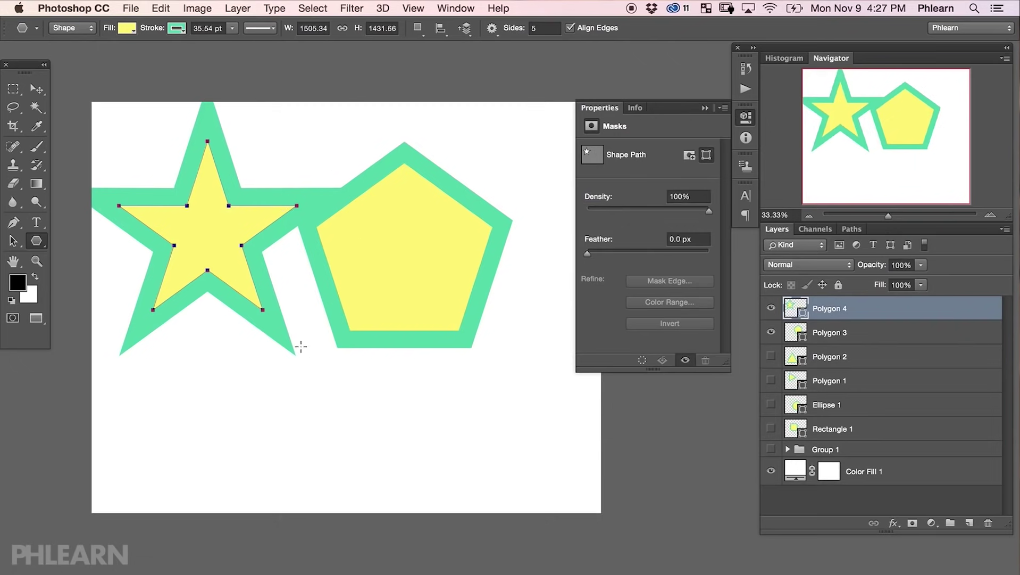
Step: Undo the last star and try drawing again with different polygon geometry options
{"action": "key", "text": "ctrl+z"}
{"action": "left_click", "coordinate": [491, 28]}
{"action": "mouse_move", "coordinate": [288, 293]}
{"action": "left_mouse_down"}
{"action": "mouse_move", "coordinate": [154, 209]}
{"action": "mouse_move", "coordinate": [93, 281]}
{"action": "left_mouse_up"}
Step: Close the oval speech-bubble path with a curved tail using the Pen tool, and reshape it by moving its anchor points
{"action": "left_click_drag", "start_coordinate": [441, 287], "coordinate": [441, 287]}
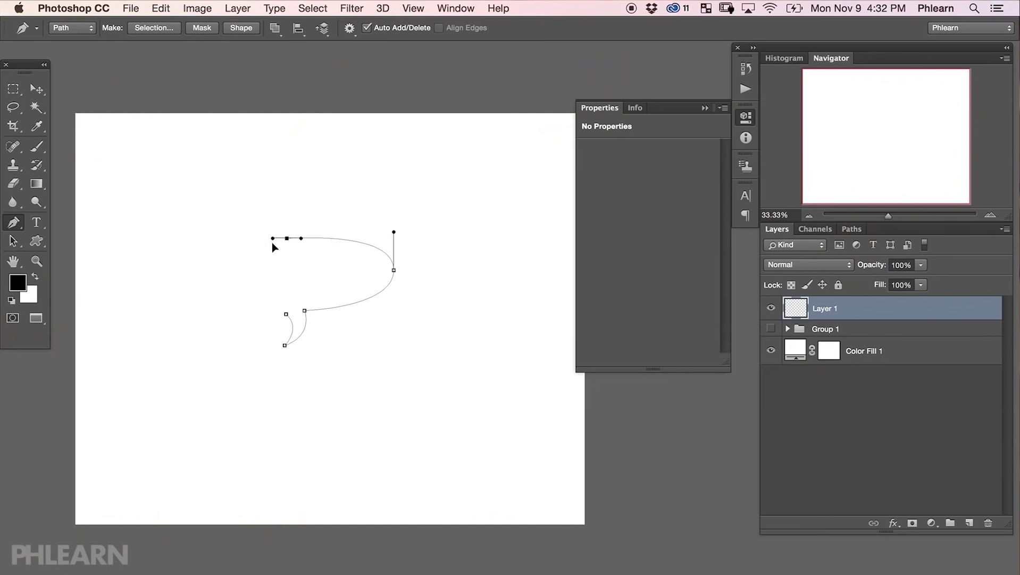
{"action": "left_click", "coordinate": [286, 314]}
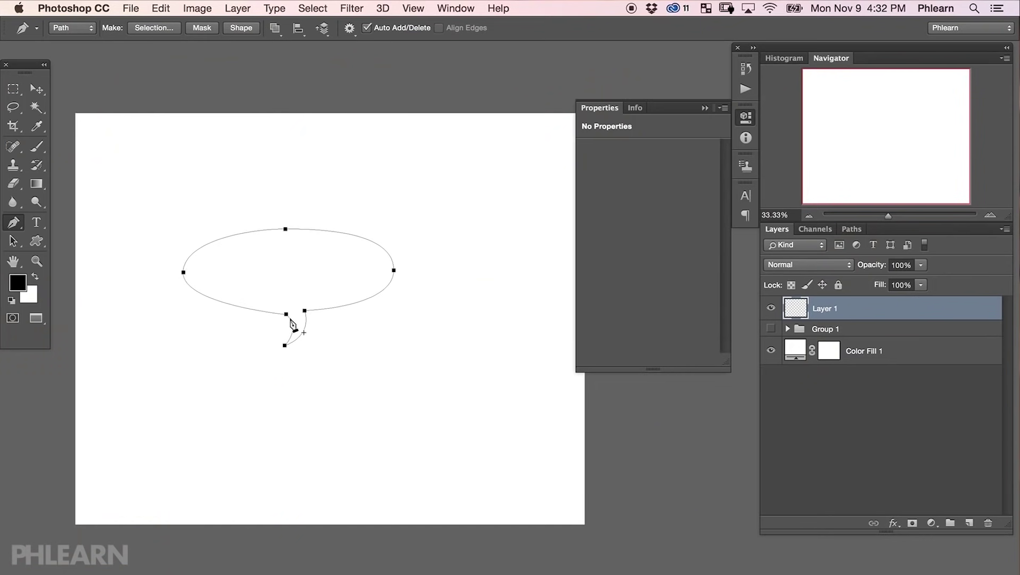
{"action": "left_click_drag", "start_coordinate": [286, 229], "coordinate": [293, 243]}
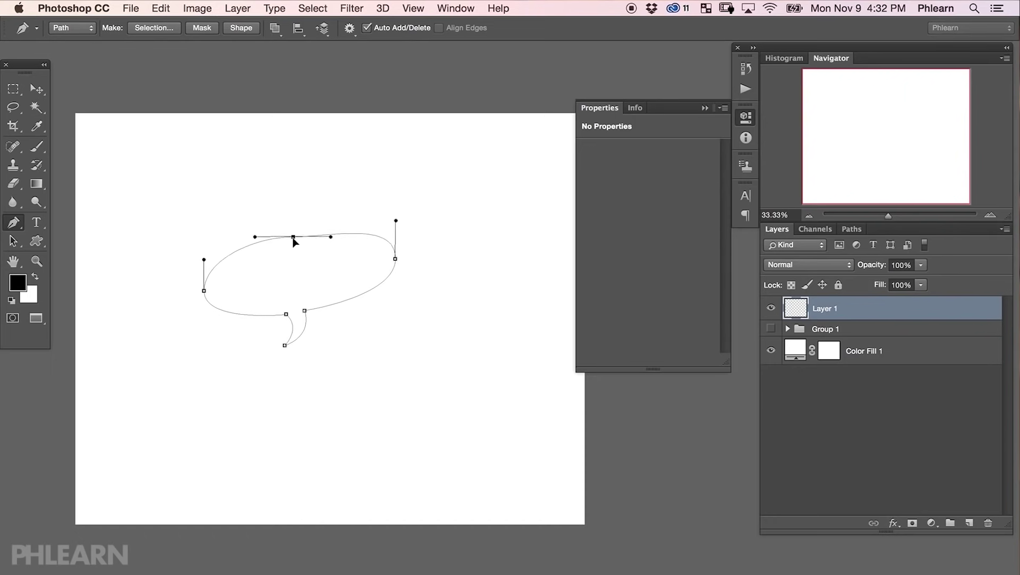
Step: Define the speech-bubble path as a custom shape and give it a name ending in "Speech"
{"action": "left_click", "coordinate": [161, 7]}
{"action": "left_click", "coordinate": [223, 385]}
{"action": "type", "text": "Aa"}
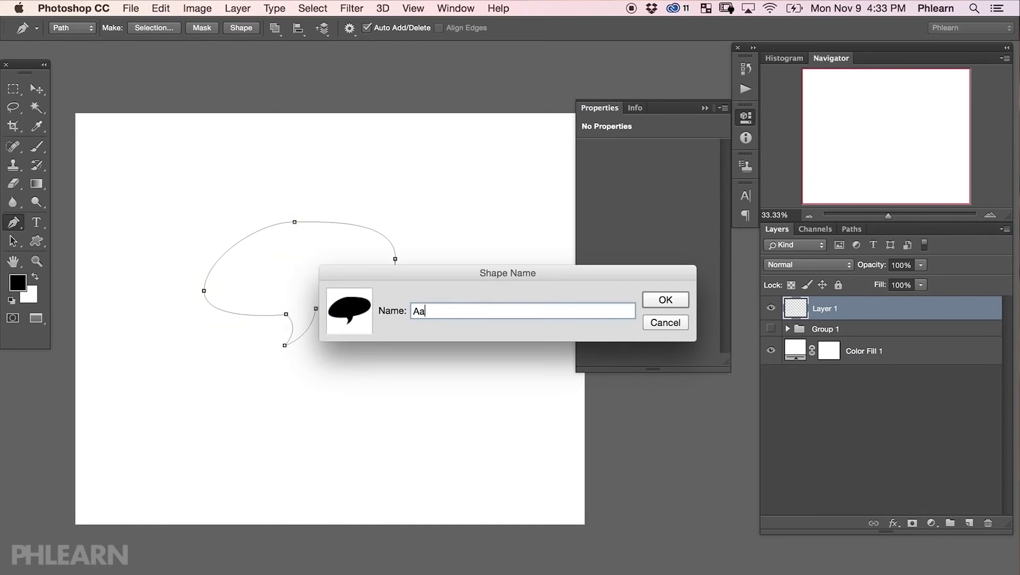
{"action": "type", "text": "ron Speech"}
{"action": "key", "text": "Return"}
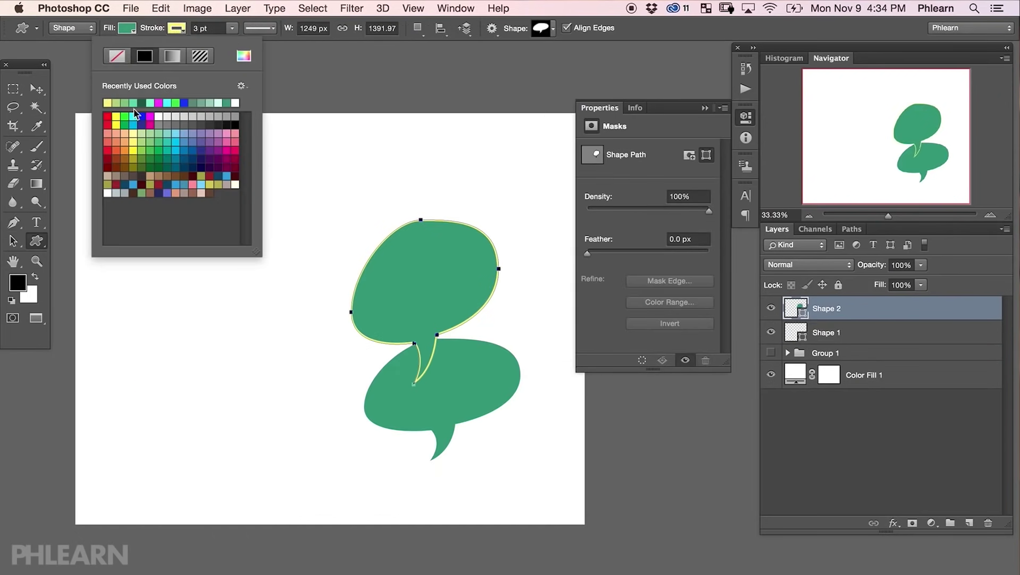
{"action": "left_click_drag", "start_coordinate": [234, 45], "coordinate": [245, 46]}
{"action": "mouse_move", "coordinate": [258, 194]}
{"action": "left_mouse_down"}
{"action": "mouse_move", "coordinate": [344, 243]}
{"action": "mouse_move", "coordinate": [251, 183]}
{"action": "left_mouse_up"}
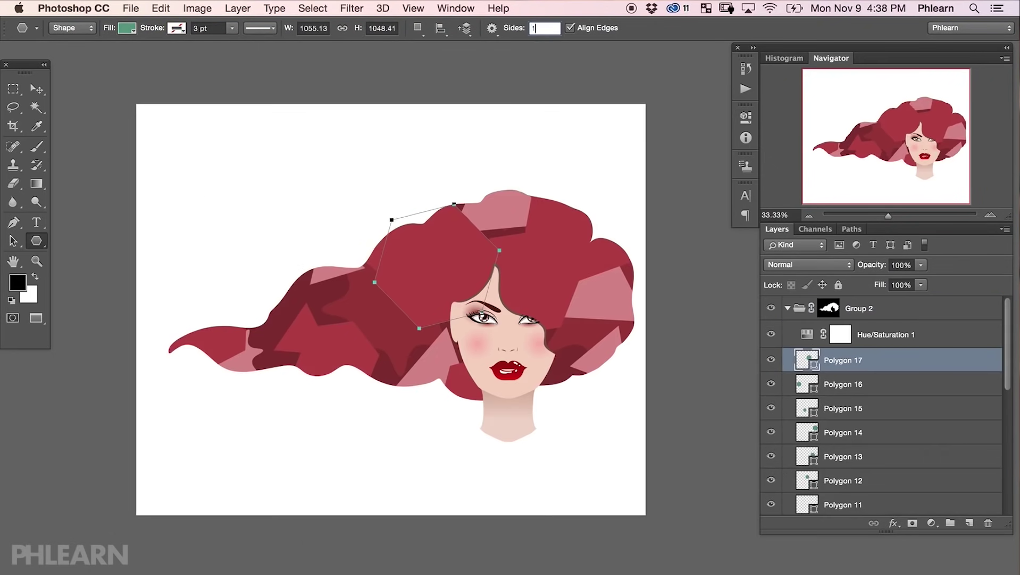
Step: Draw pale mint 10-sided stars with smooth corners, smooth indents and a 53% indent over the hair, one about 940 by 960 px
{"action": "left_click", "coordinate": [492, 28]}
{"action": "left_click", "coordinate": [542, 371]}
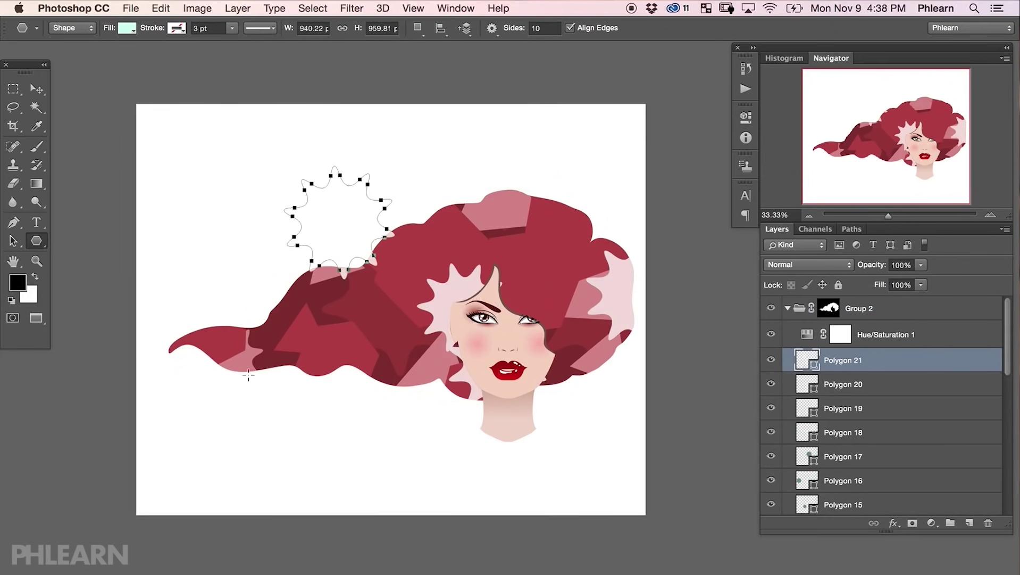
Step: Set the polygon to a 5-sided star with sharp corners and draw medium-green ones over the hair, one about 979 by 1022 px
{"action": "left_click", "coordinate": [516, 30]}
{"action": "left_click", "coordinate": [493, 27]}
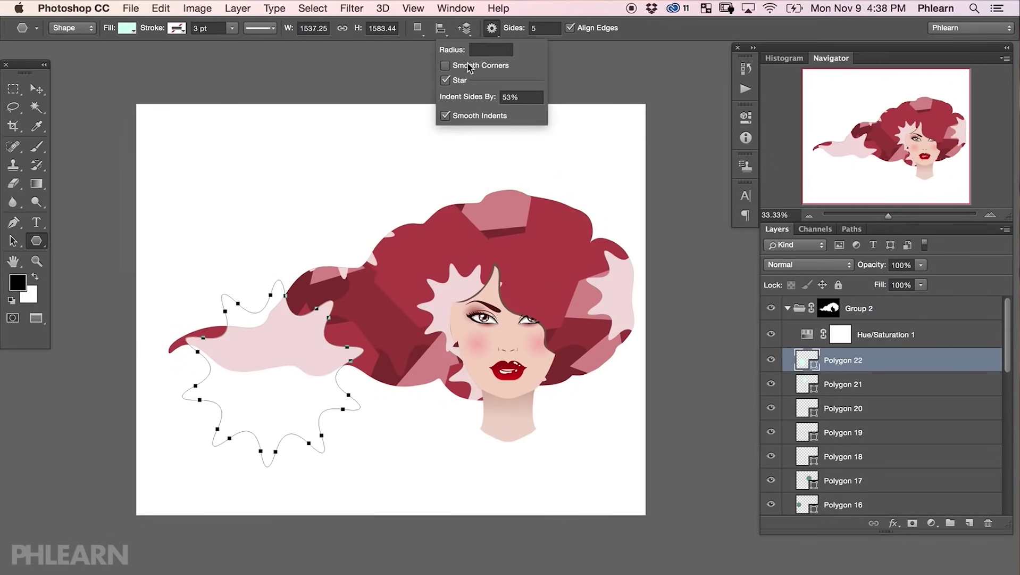
{"action": "left_click", "coordinate": [127, 28]}
{"action": "left_click", "coordinate": [189, 81]}
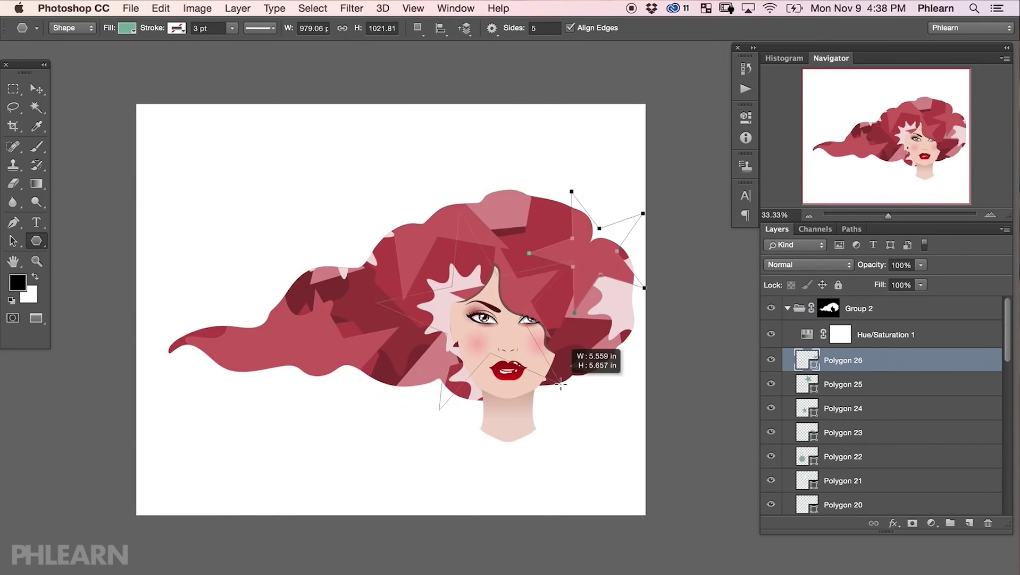
Step: Draw a large five-pointed star around the face and a smaller one about 715 by 720 px over the hair's tail, both pale mint
{"action": "left_click_drag", "start_coordinate": [581, 342], "coordinate": [585, 346]}
{"action": "left_click", "coordinate": [127, 28]}
{"action": "left_click", "coordinate": [189, 80]}
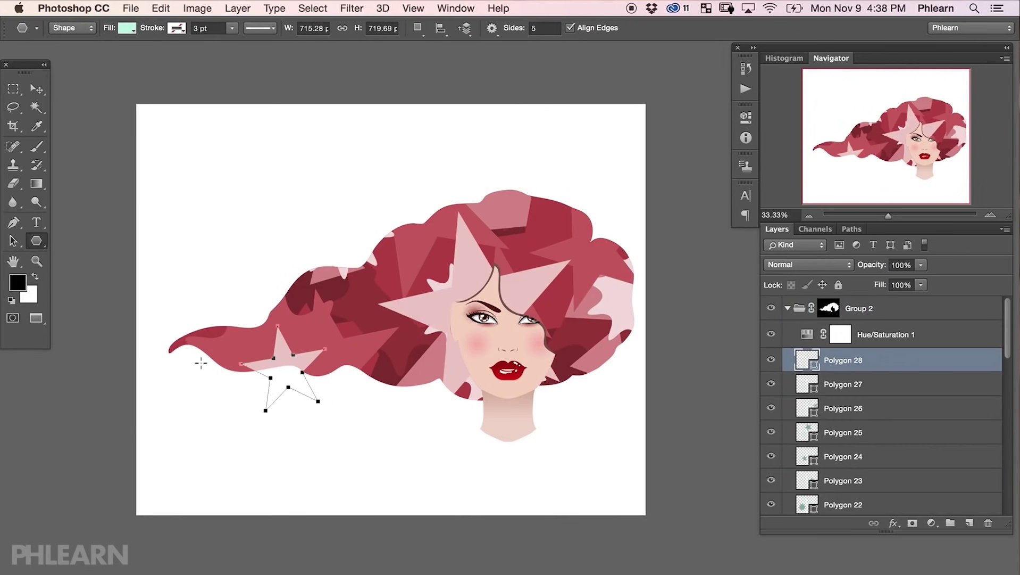
Step: Set the polygon to 3 plain sides and draw pale mint triangles over the hair, the last about 548 by 579 px
{"action": "left_click", "coordinate": [492, 27]}
{"action": "left_click", "coordinate": [516, 30]}
{"action": "left_click_drag", "start_coordinate": [366, 370], "coordinate": [391, 400]}
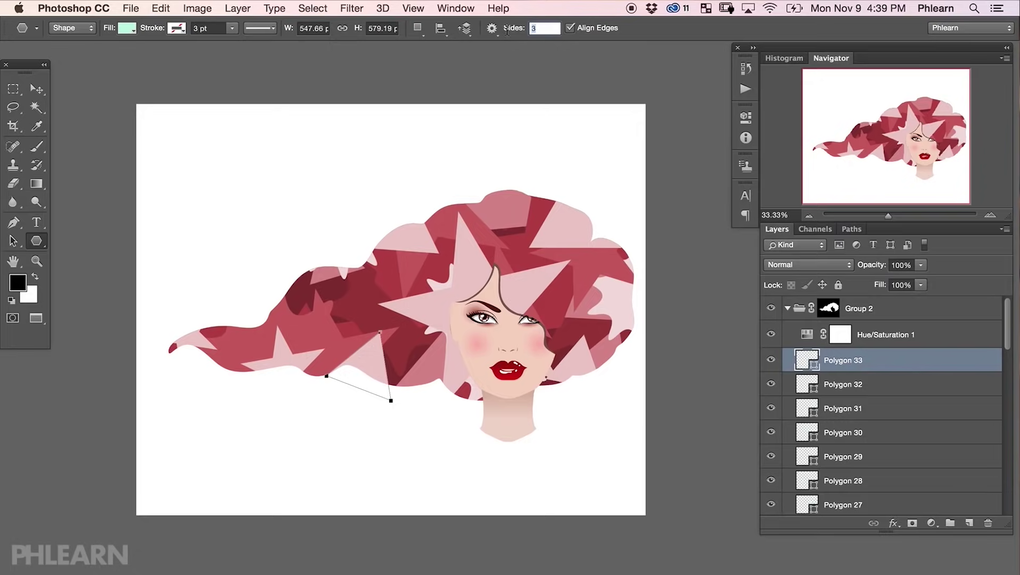